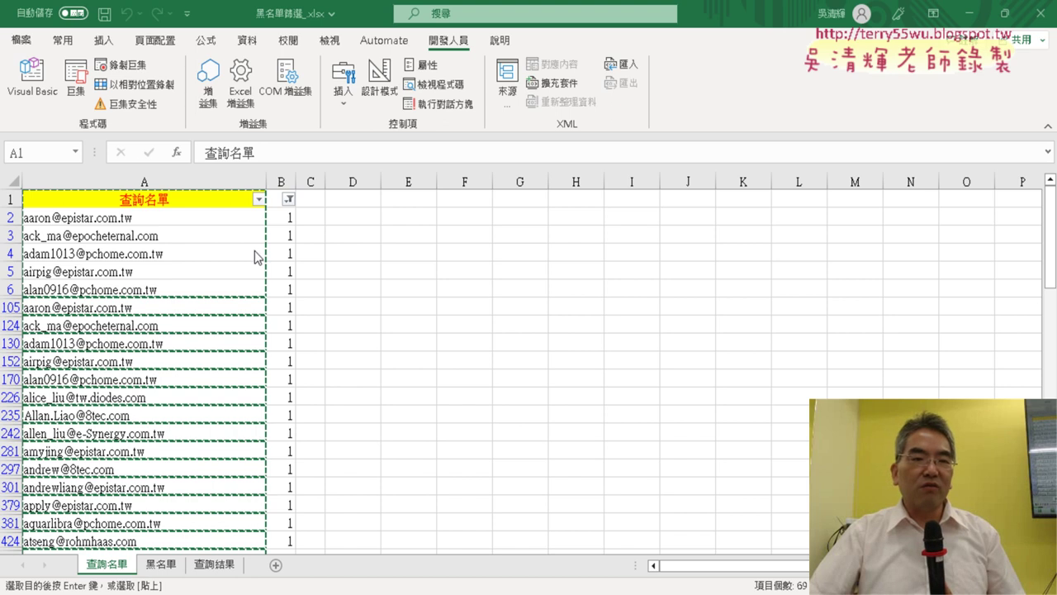
- Open the Visual Basic editor to show the 黑名單篩選 macro in Module1
{"action": "left_click", "coordinate": [33, 78]}
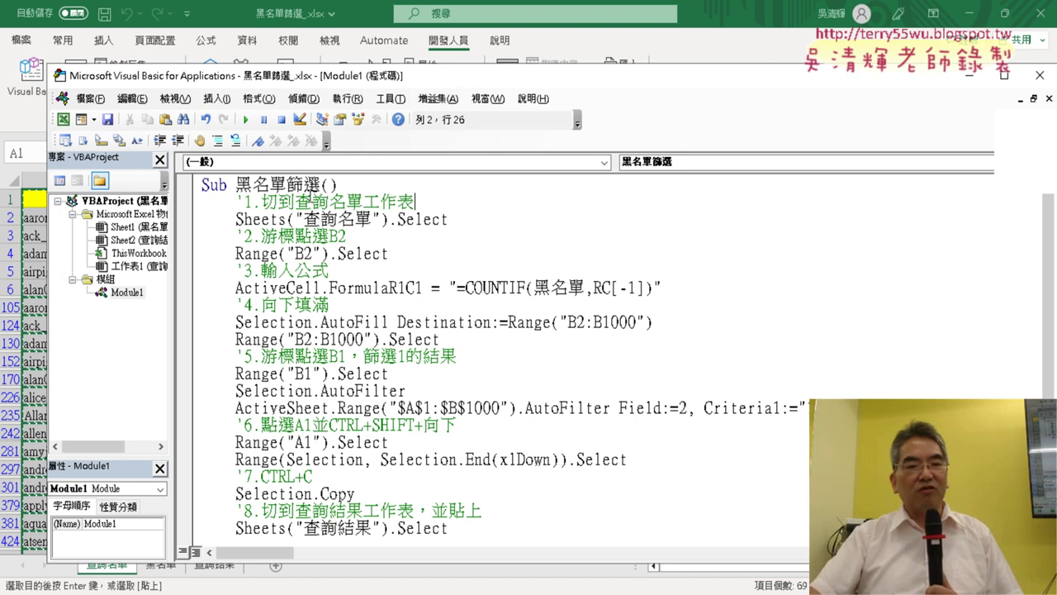
- Highlight the comments and the code line that switch to 查詢名單 and choose cell B2
{"action": "left_click_drag", "start_coordinate": [296, 201], "coordinate": [380, 201]}
{"action": "left_click_drag", "start_coordinate": [261, 237], "coordinate": [348, 237]}
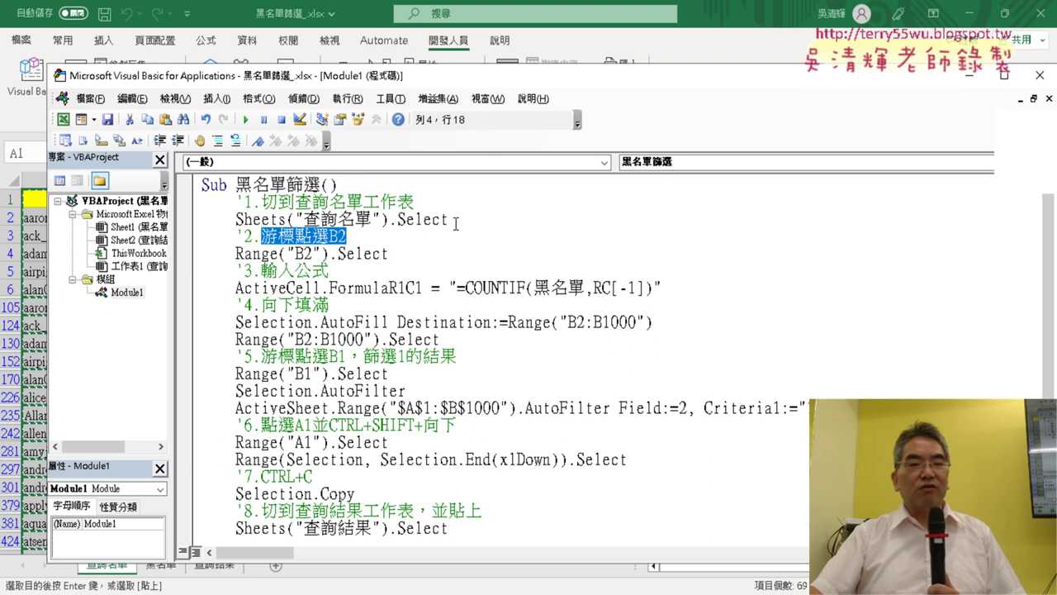
{"action": "left_click_drag", "start_coordinate": [237, 219], "coordinate": [449, 218]}
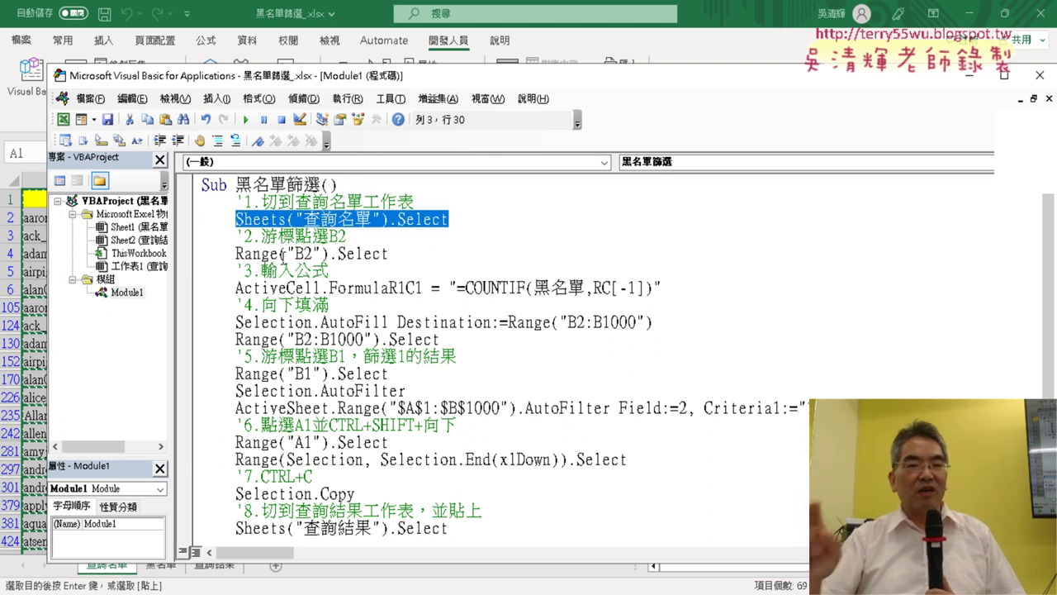
- Move Range("B2") onto the Sheets line and delete the leftover Select line
{"action": "left_click", "coordinate": [299, 253]}
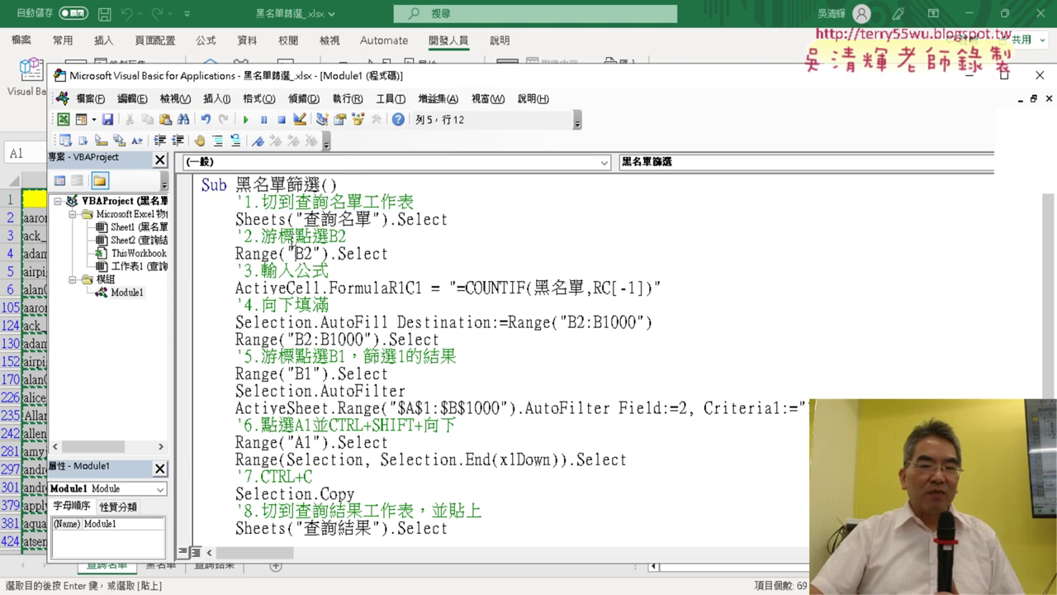
{"action": "mouse_move", "coordinate": [236, 252]}
{"action": "left_mouse_down"}
{"action": "mouse_move", "coordinate": [385, 251]}
{"action": "mouse_move", "coordinate": [337, 253]}
{"action": "mouse_move", "coordinate": [397, 219]}
{"action": "left_mouse_up"}
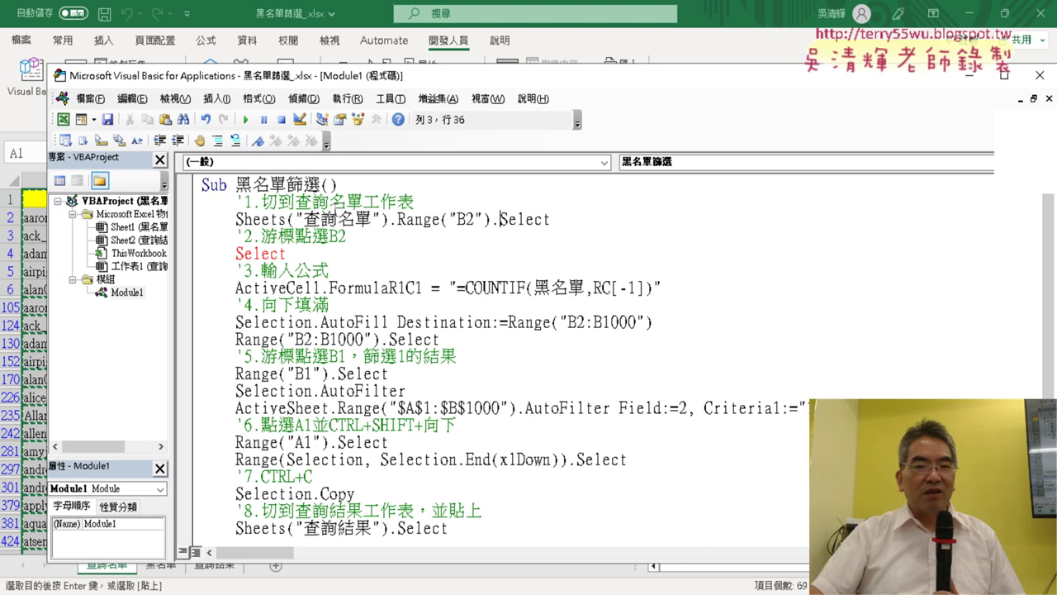
{"action": "left_click_drag", "start_coordinate": [307, 258], "coordinate": [199, 254]}
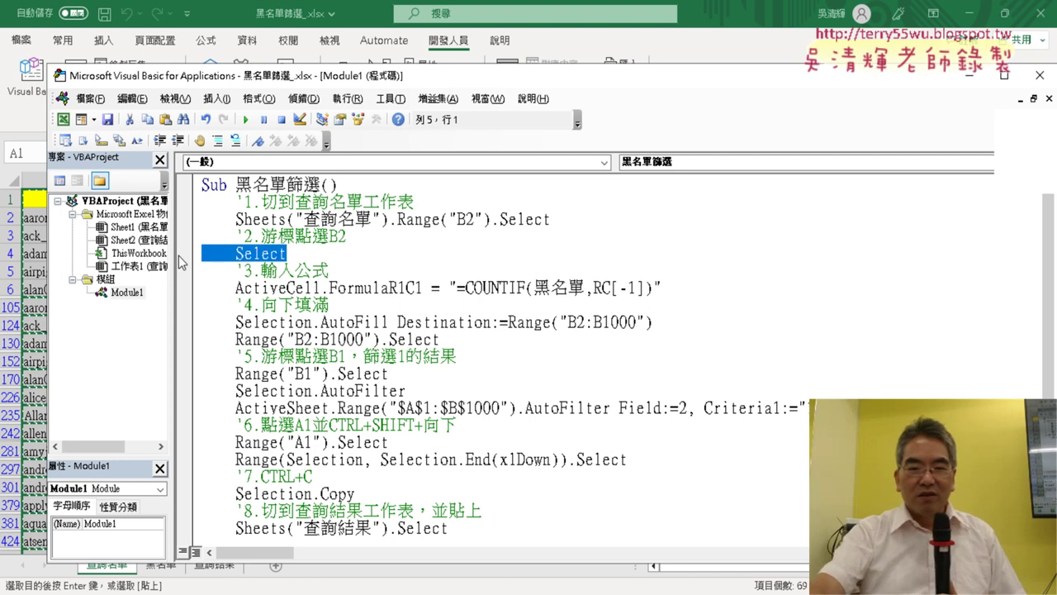
{"action": "key", "text": "Delete"}
{"action": "key", "text": "BackSpace"}
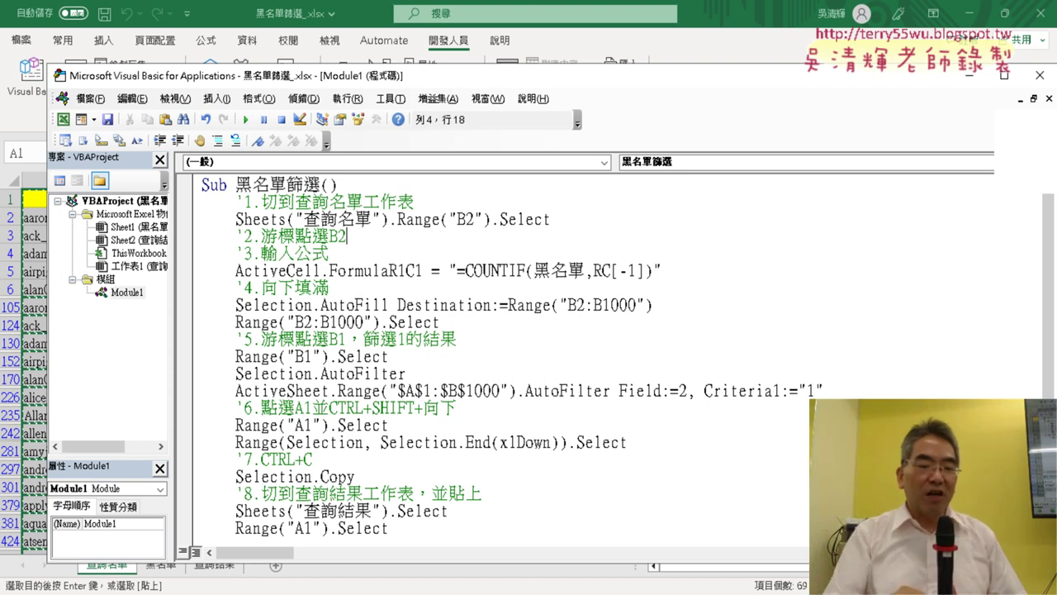
- Undo the edit to restore Range("B2").Select on its own line, then return to Excel
{"action": "key", "text": "Return"}
{"action": "key", "text": "ctrl+z"}
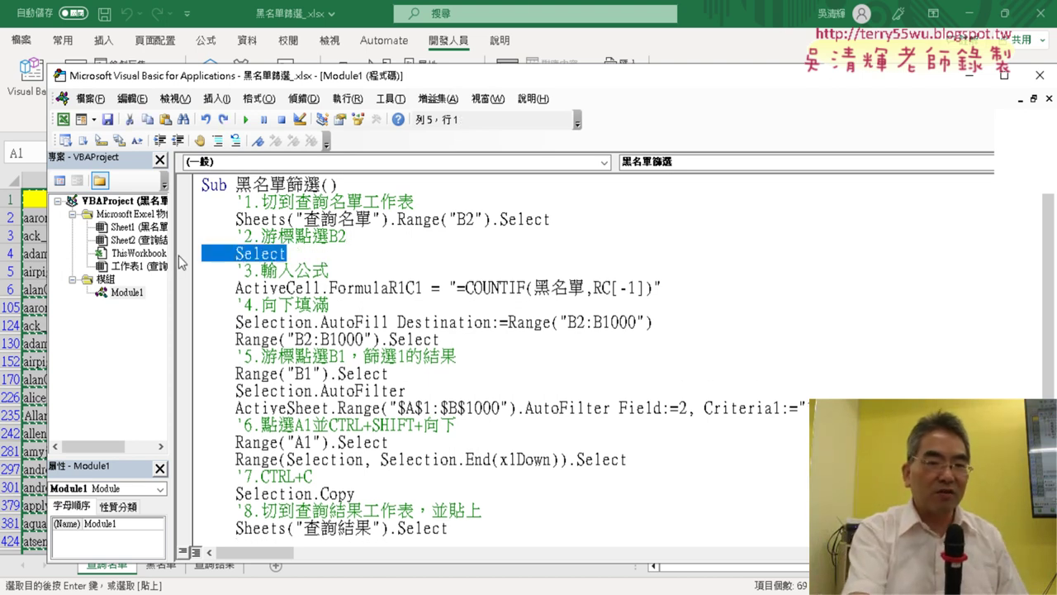
{"action": "key", "text": "ctrl+z"}
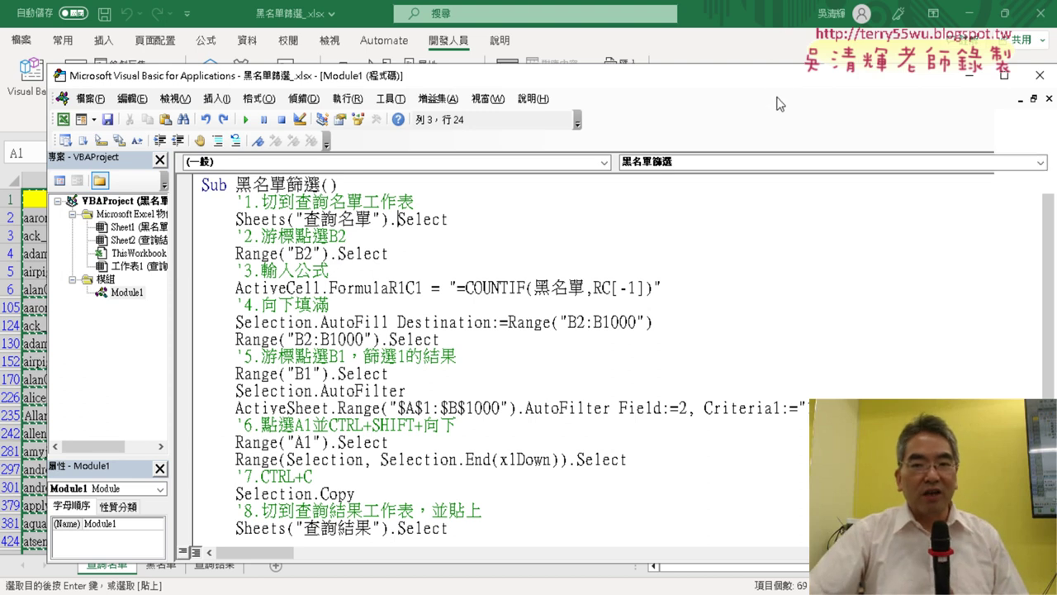
{"action": "left_click", "coordinate": [760, 58]}
- Check the =COUNTIF(黑名單,A2) formula in 查詢名單 cell B2, ending on the 查詢結果 sheet
{"action": "left_click", "coordinate": [214, 564]}
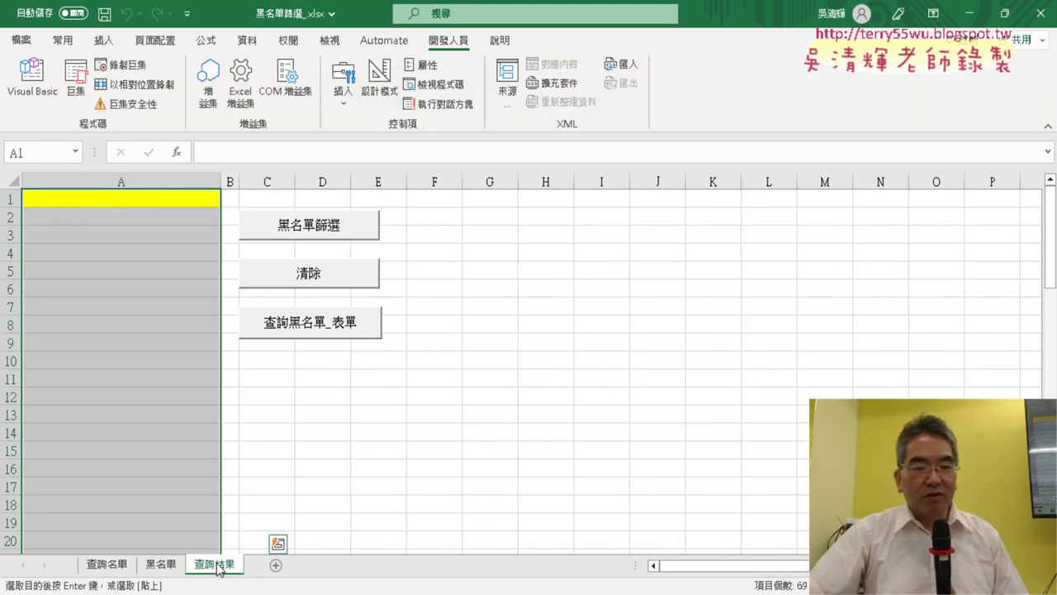
{"action": "left_click", "coordinate": [108, 567]}
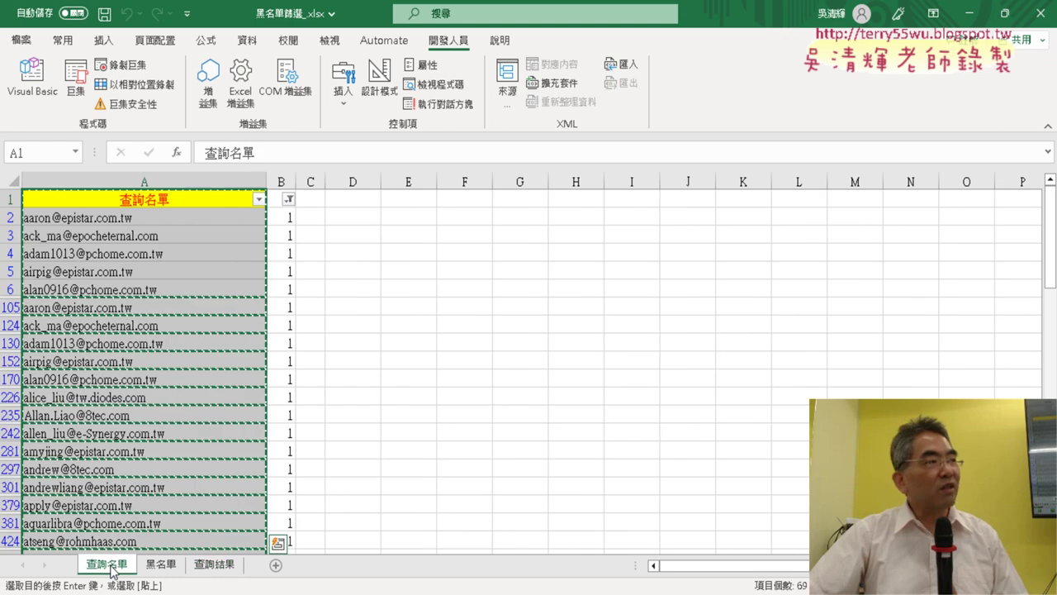
{"action": "left_click", "coordinate": [287, 217]}
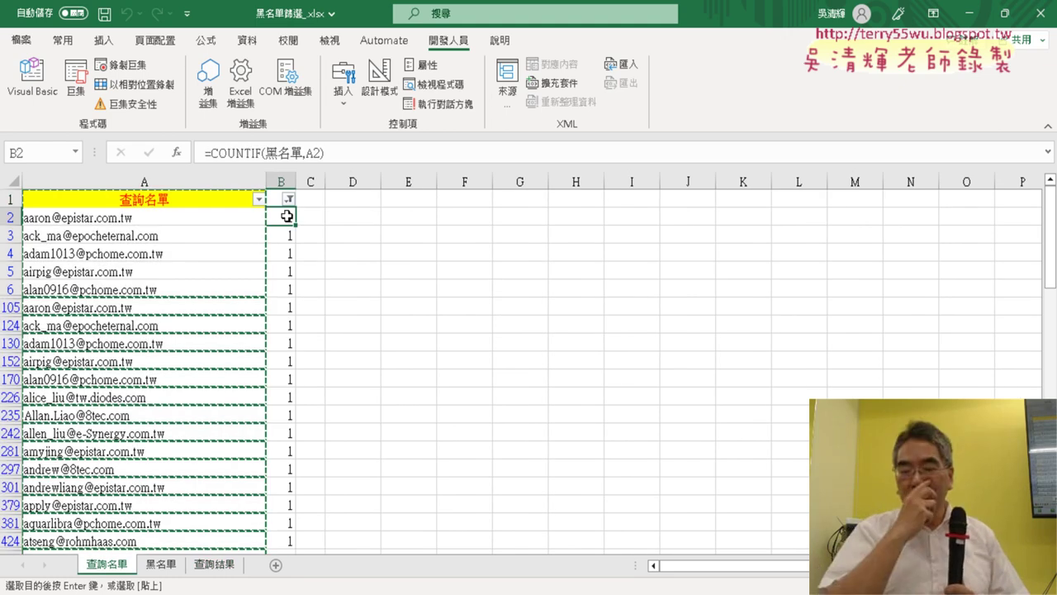
{"action": "left_click", "coordinate": [220, 568]}
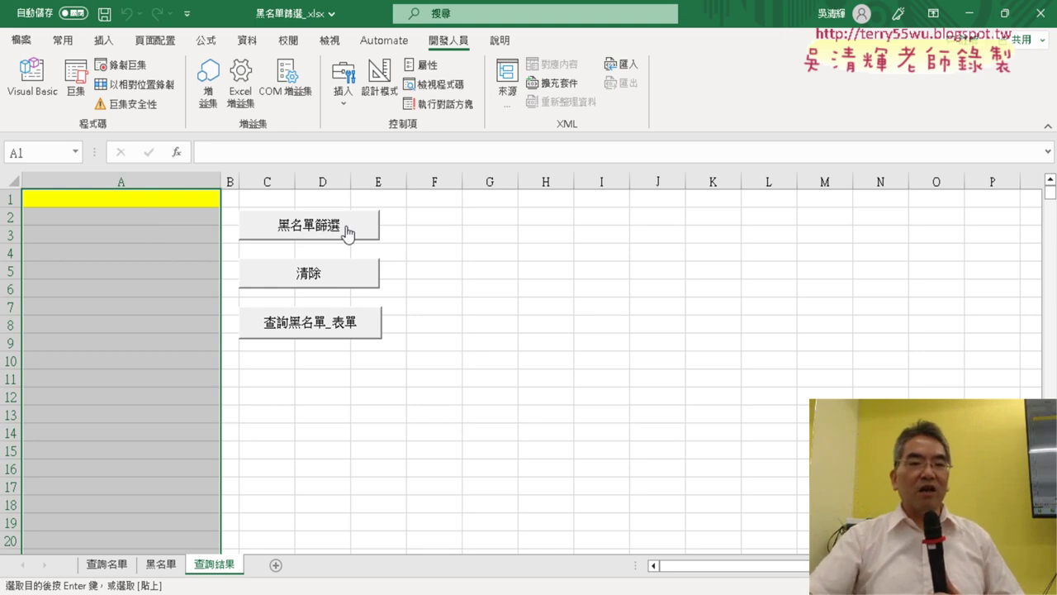
- Highlight the step 5 comment about filtering rows flagged 1 in the macro code
{"action": "left_click", "coordinate": [33, 79]}
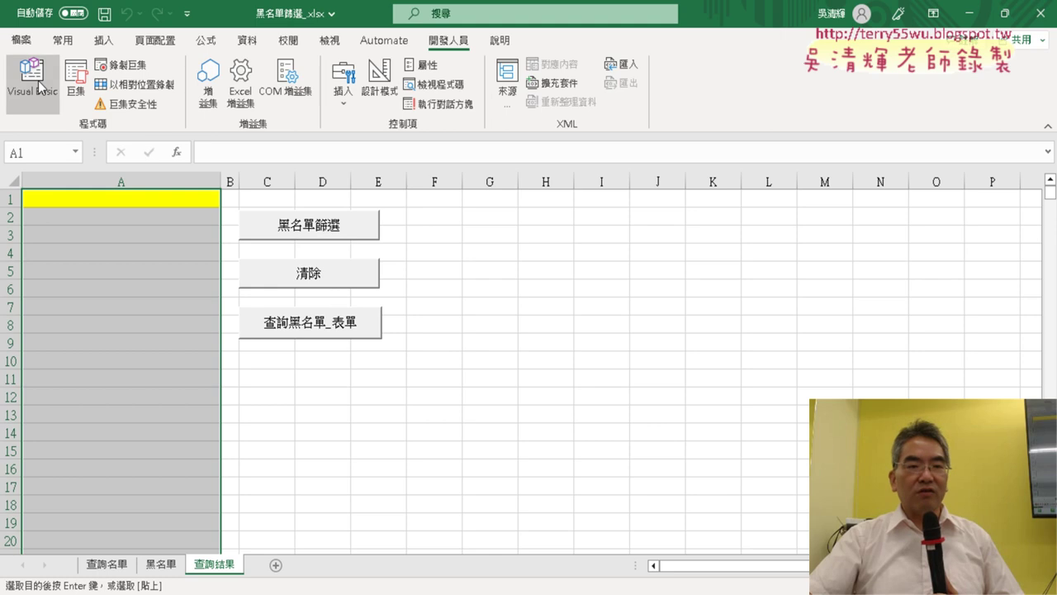
{"action": "scroll", "coordinate": [507, 303], "scroll_direction": "down", "scroll_amount": 3}
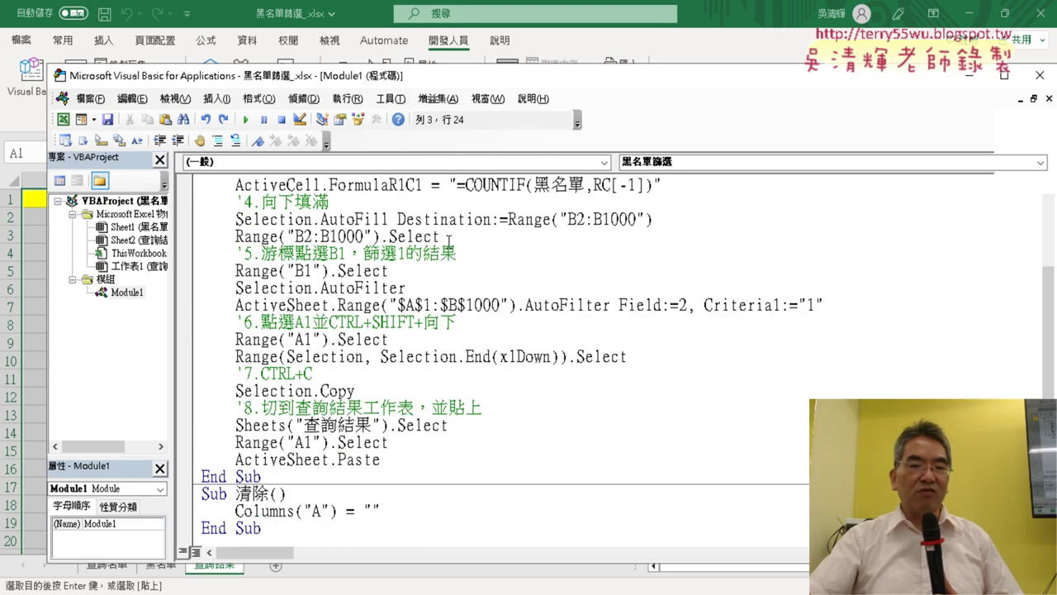
{"action": "left_click_drag", "start_coordinate": [467, 257], "coordinate": [232, 260]}
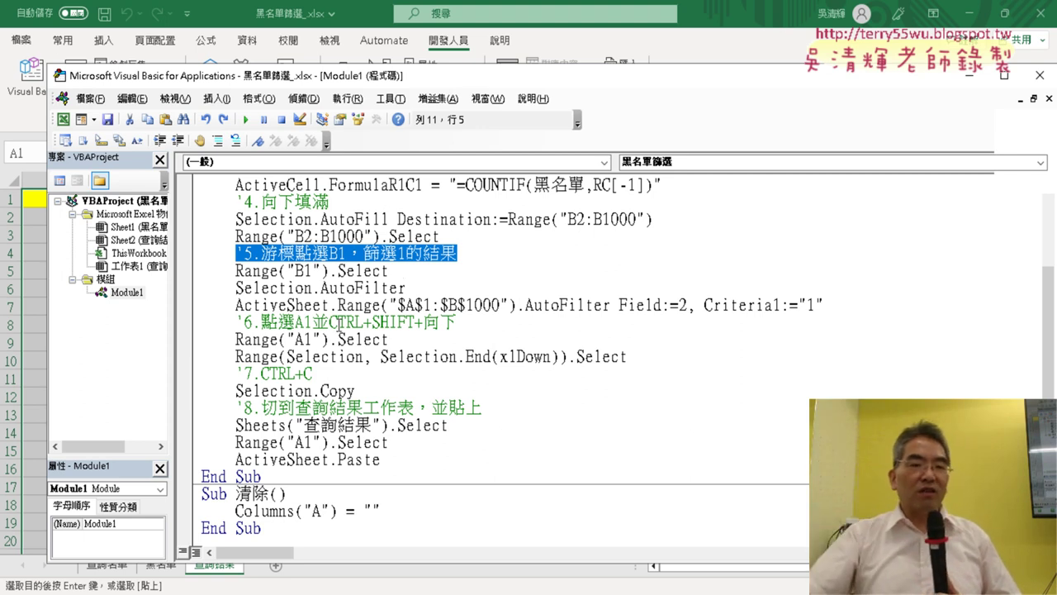
- Run 黑名單篩選, clear with 清除, and rerun it to fill column A with matching e-mails
{"action": "left_click", "coordinate": [37, 293]}
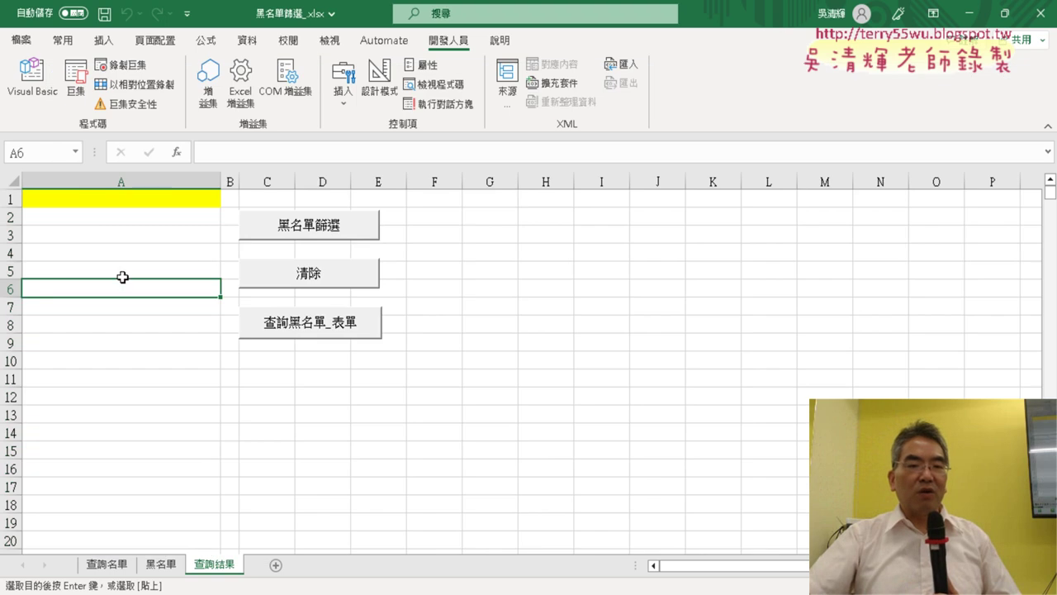
{"action": "left_click", "coordinate": [297, 232]}
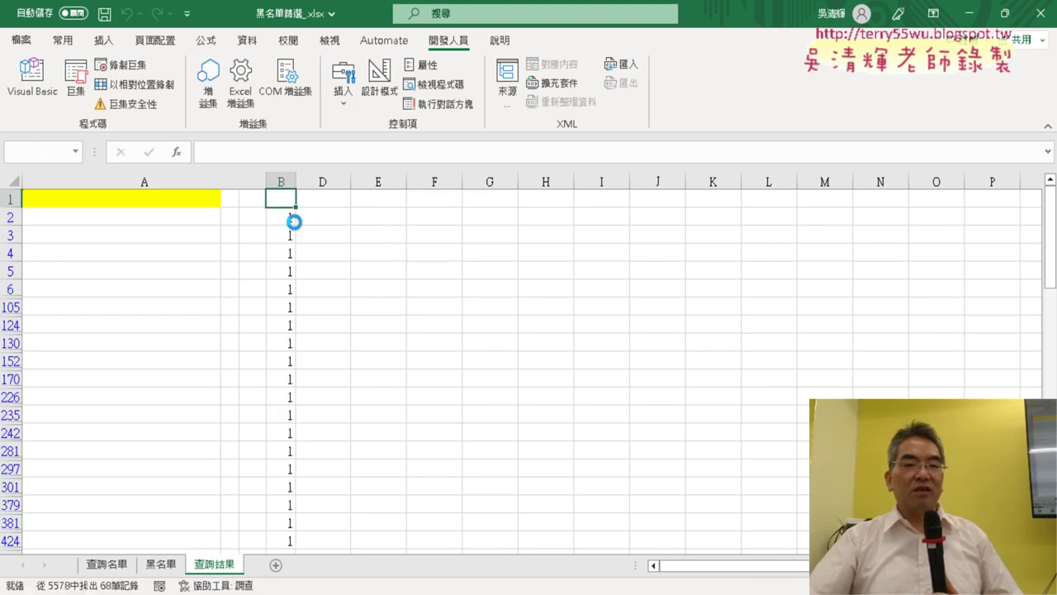
{"action": "left_click", "coordinate": [313, 278]}
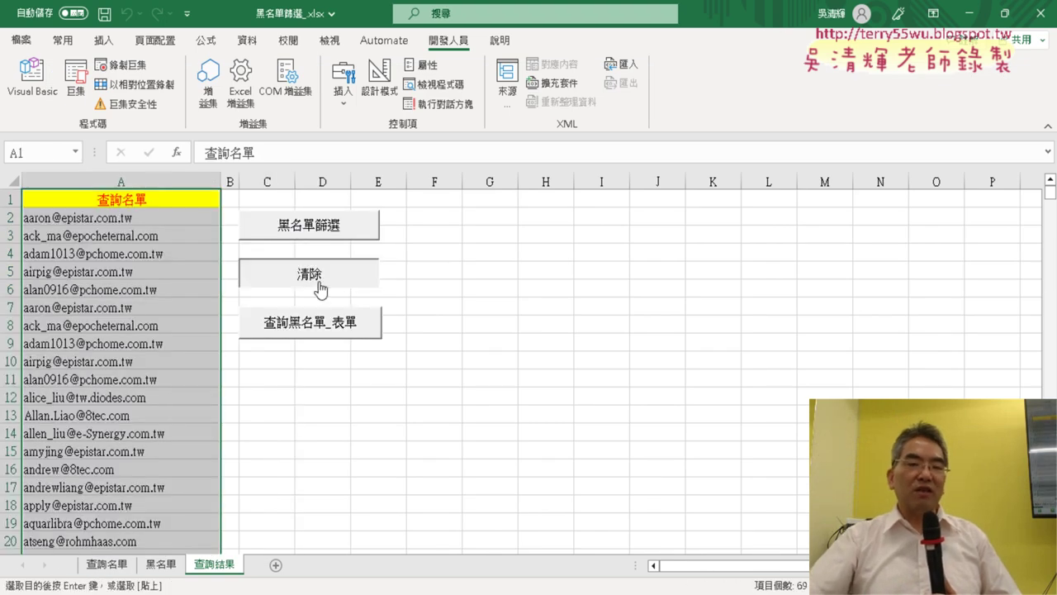
{"action": "left_click", "coordinate": [323, 228]}
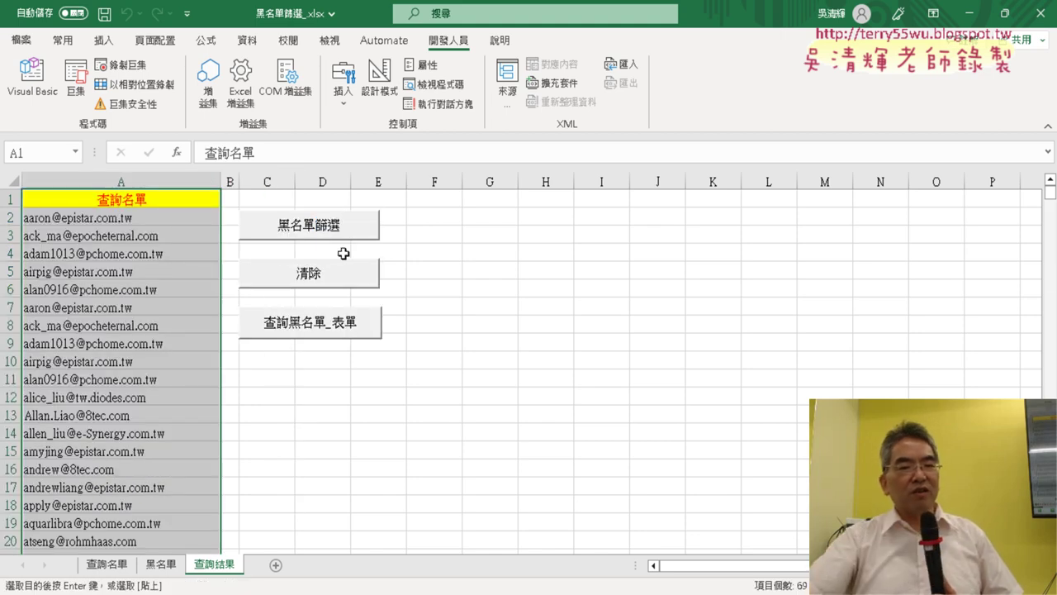
{"action": "left_click", "coordinate": [342, 271]}
{"action": "left_click", "coordinate": [331, 224]}
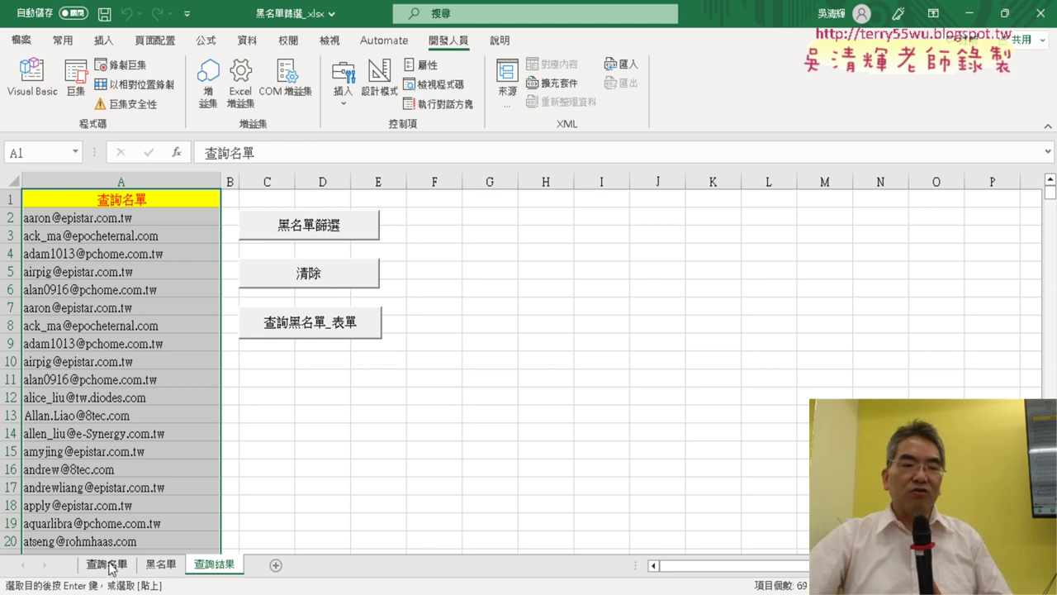
- Review the COUNTIF FormulaR1C1 and AutoFill lines beside the sheet, then view the filtered 查詢名單 sheet
{"action": "left_click", "coordinate": [31, 78]}
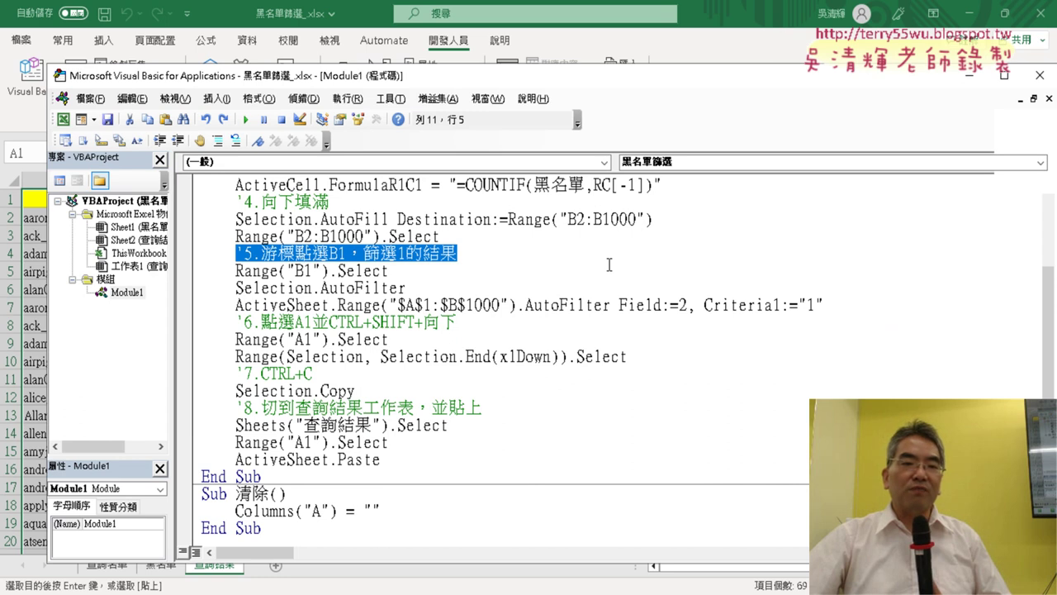
{"action": "scroll", "coordinate": [512, 238], "scroll_direction": "up", "scroll_amount": 2}
{"action": "left_click", "coordinate": [382, 219]}
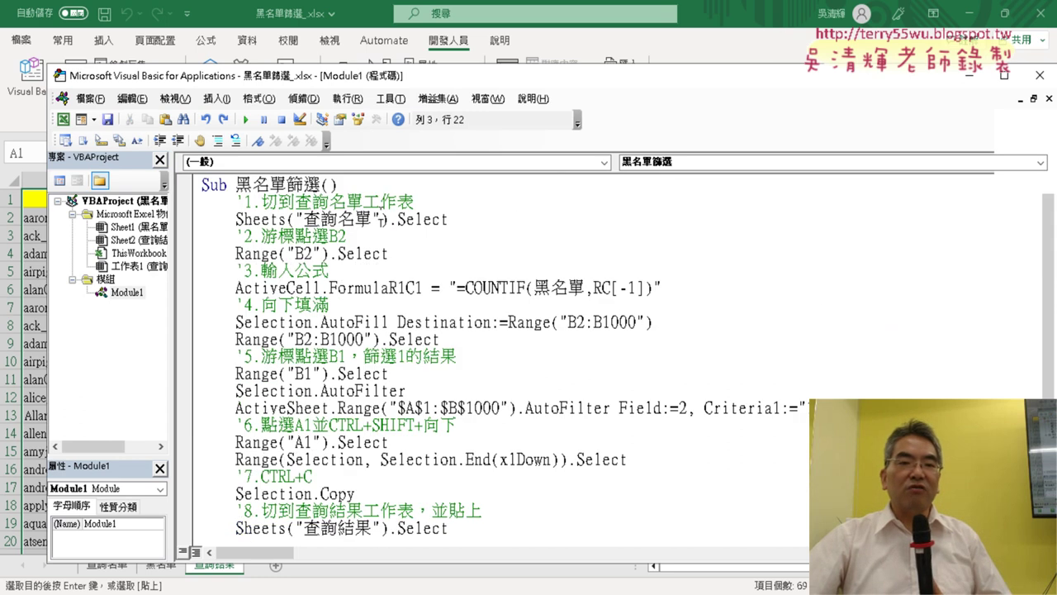
{"action": "left_click_drag", "start_coordinate": [627, 79], "coordinate": [853, 65]}
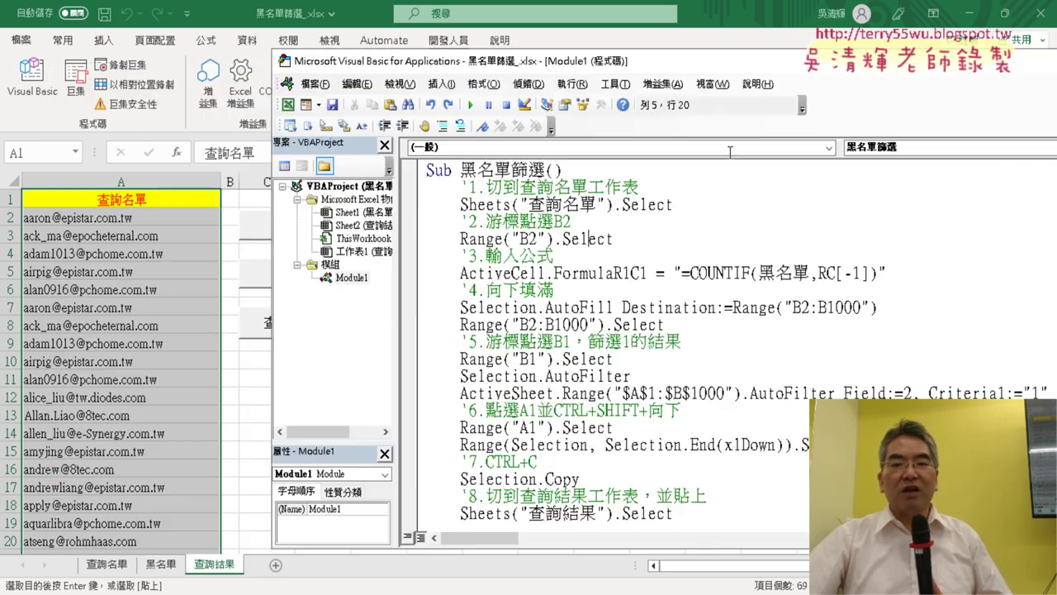
{"action": "left_click_drag", "start_coordinate": [889, 272], "coordinate": [647, 273]}
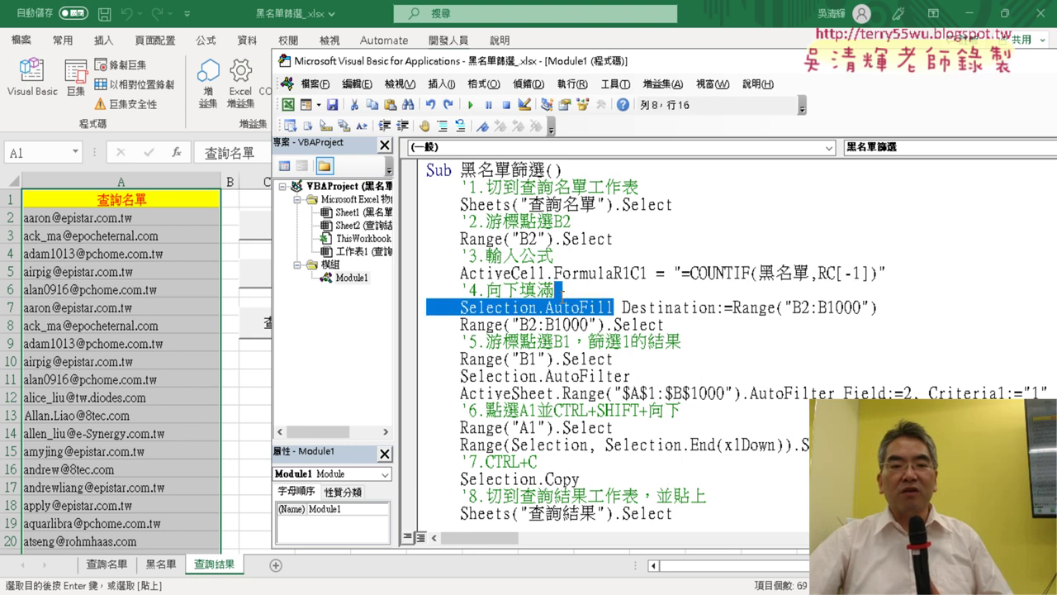
{"action": "left_click_drag", "start_coordinate": [615, 307], "coordinate": [545, 307]}
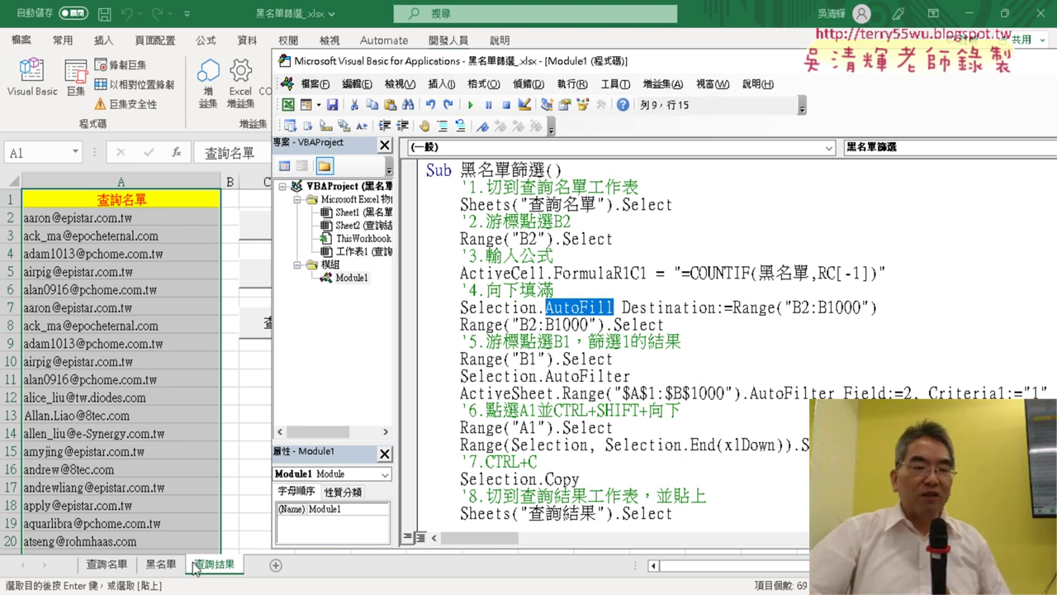
{"action": "left_click", "coordinate": [124, 565]}
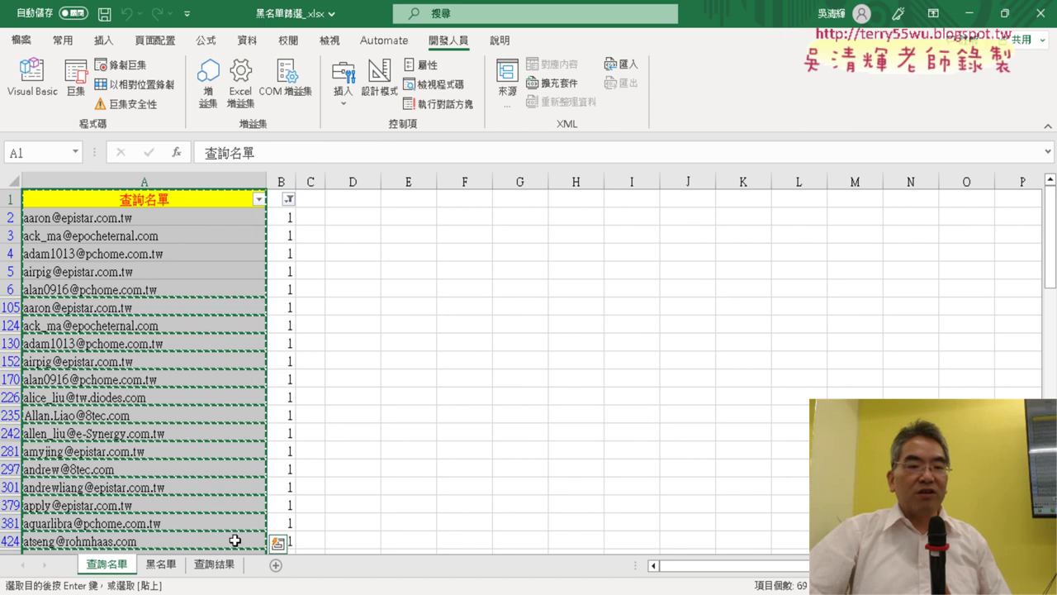
- Highlight the step 8 sheet-switching code in the macro
{"action": "left_click", "coordinate": [29, 93]}
{"action": "scroll", "coordinate": [625, 378], "scroll_direction": "down", "scroll_amount": 3}
{"action": "left_click_drag", "start_coordinate": [675, 393], "coordinate": [460, 376]}
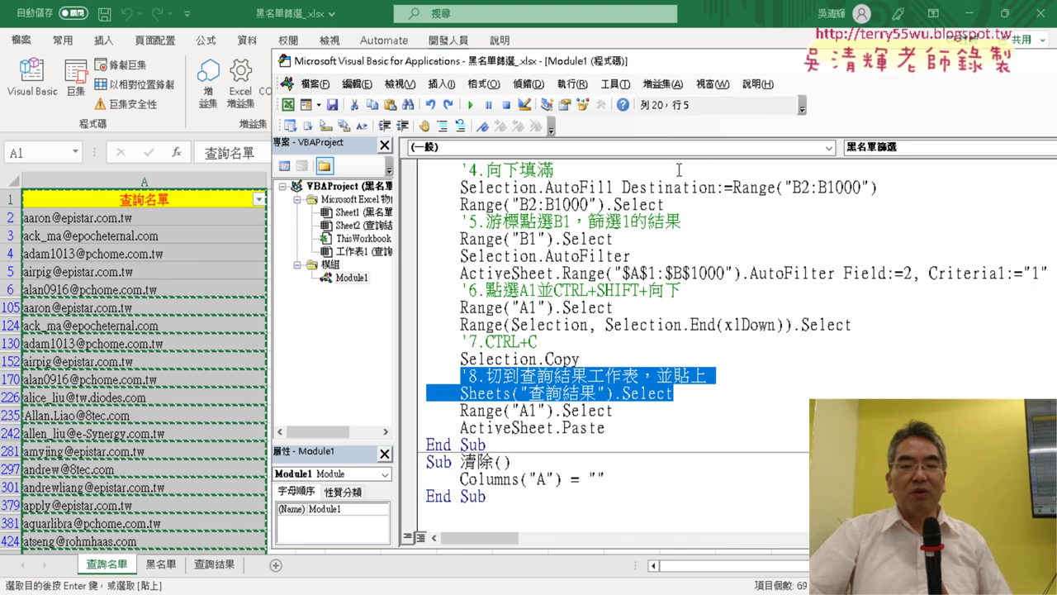
{"action": "left_click", "coordinate": [694, 394]}
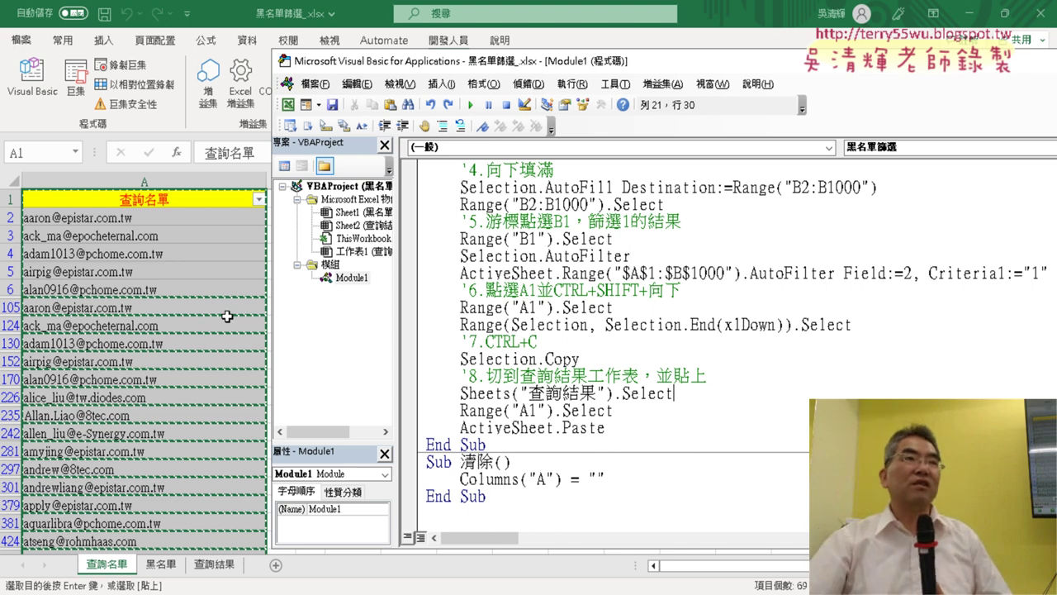
- Insert an indented blank line right after the Sub 黑名單篩選() header
{"action": "scroll", "coordinate": [621, 285], "scroll_direction": "up", "scroll_amount": 3}
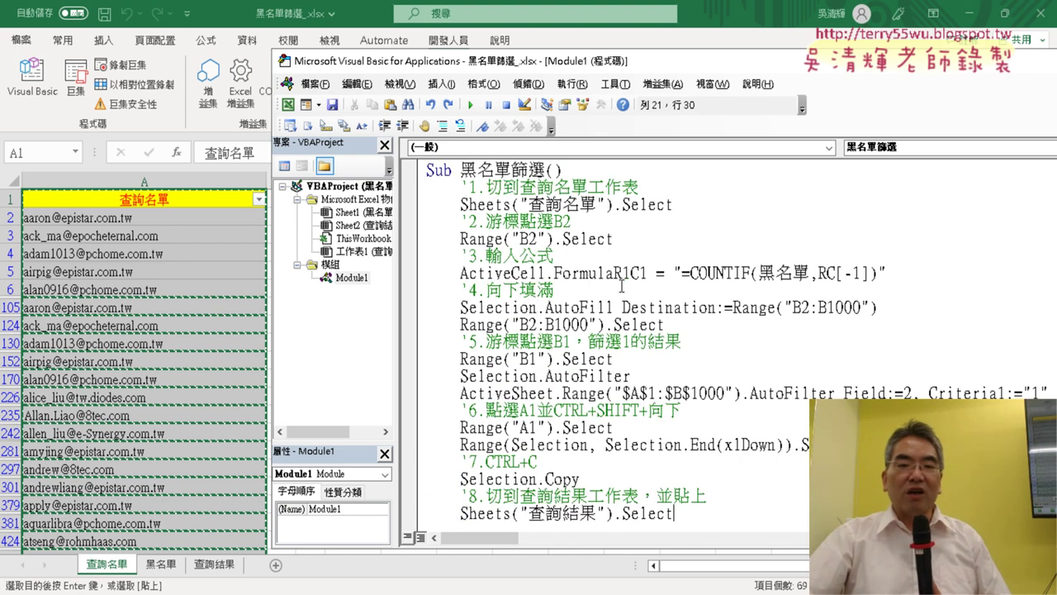
{"action": "left_click", "coordinate": [606, 168]}
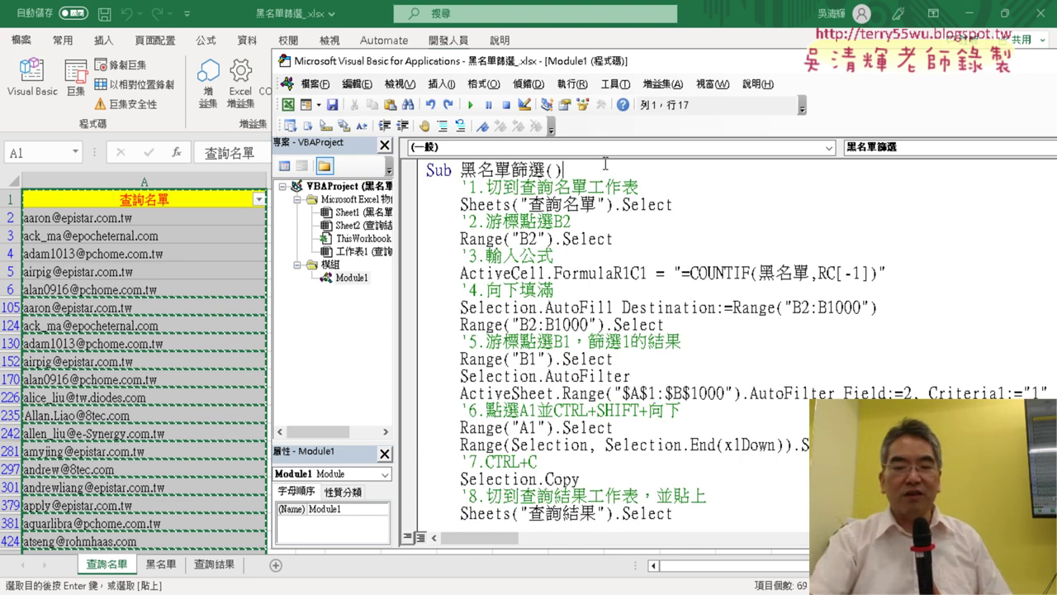
{"action": "key", "text": "Return"}
{"action": "key", "text": "Tab"}
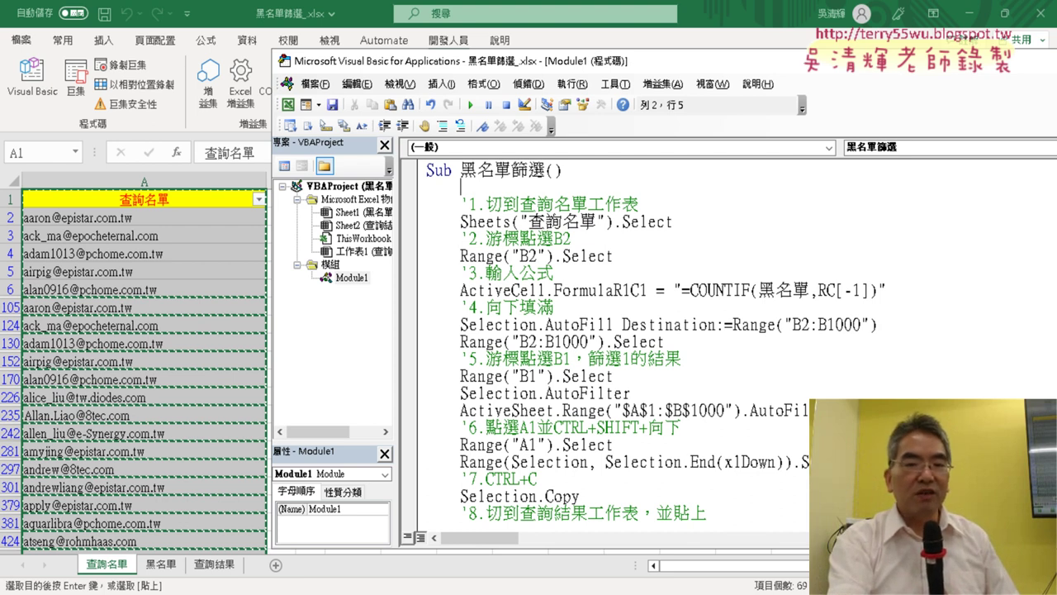
- Enter application.ScreenUpdating on the new line, picking ScreenUpdating from IntelliSense
{"action": "type", "text": "appl"}
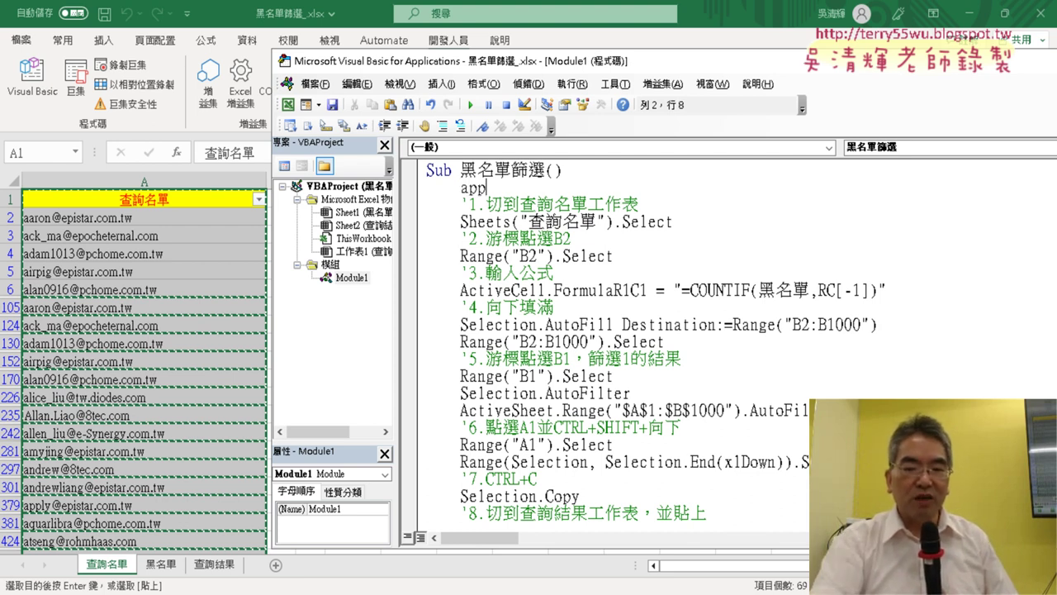
{"action": "type", "text": "ic"}
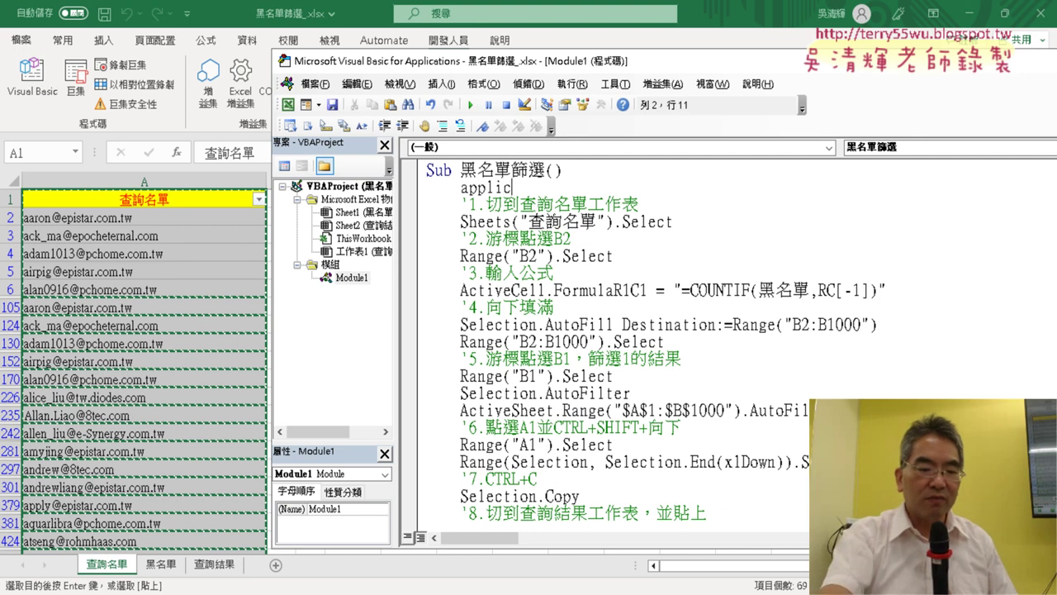
{"action": "type", "text": "at"}
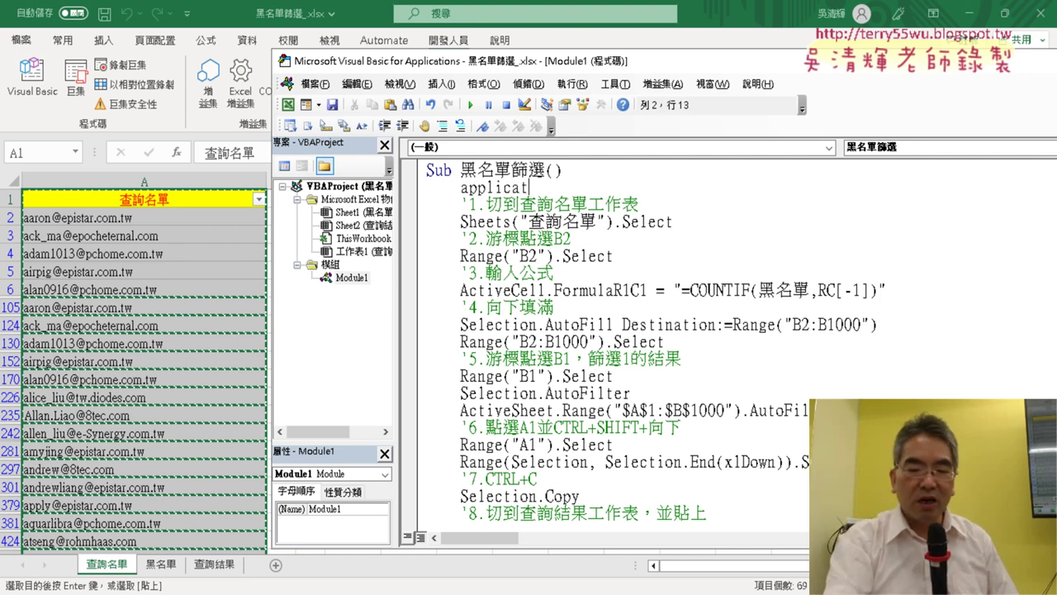
{"action": "type", "text": "ion"}
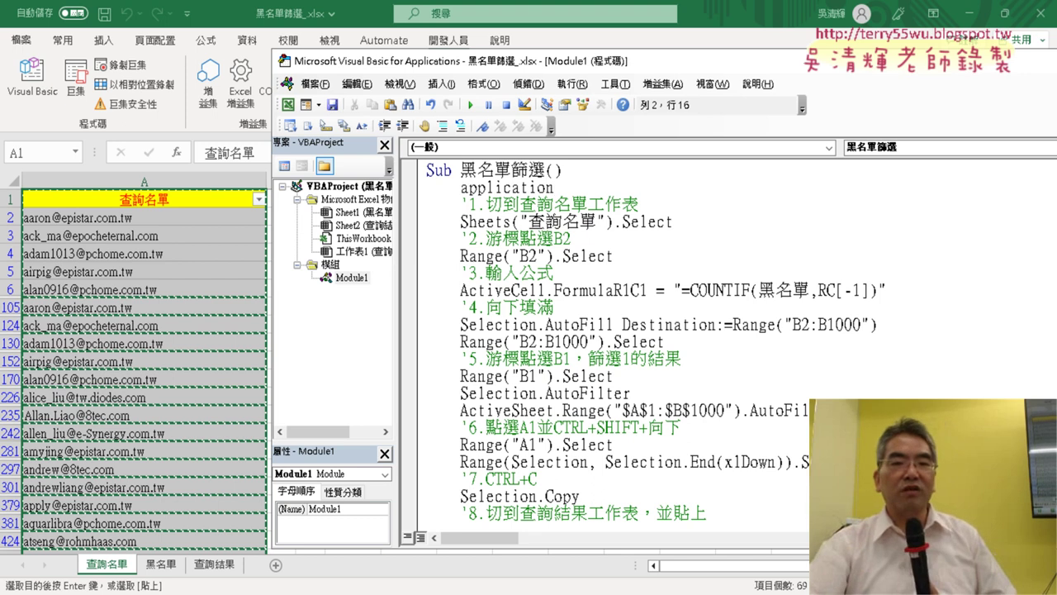
{"action": "type", "text": "."}
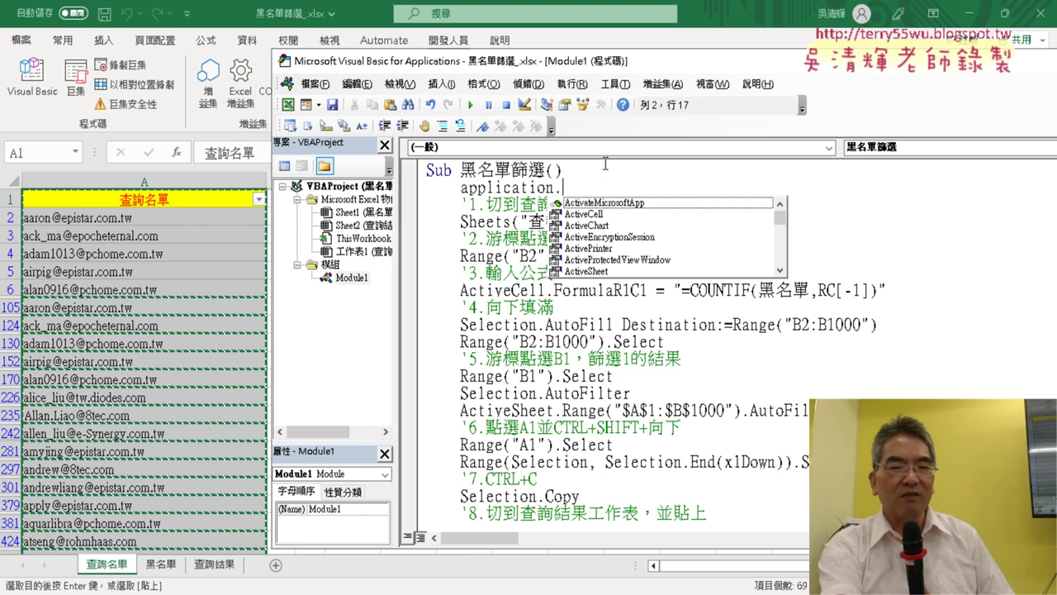
{"action": "type", "text": "s"}
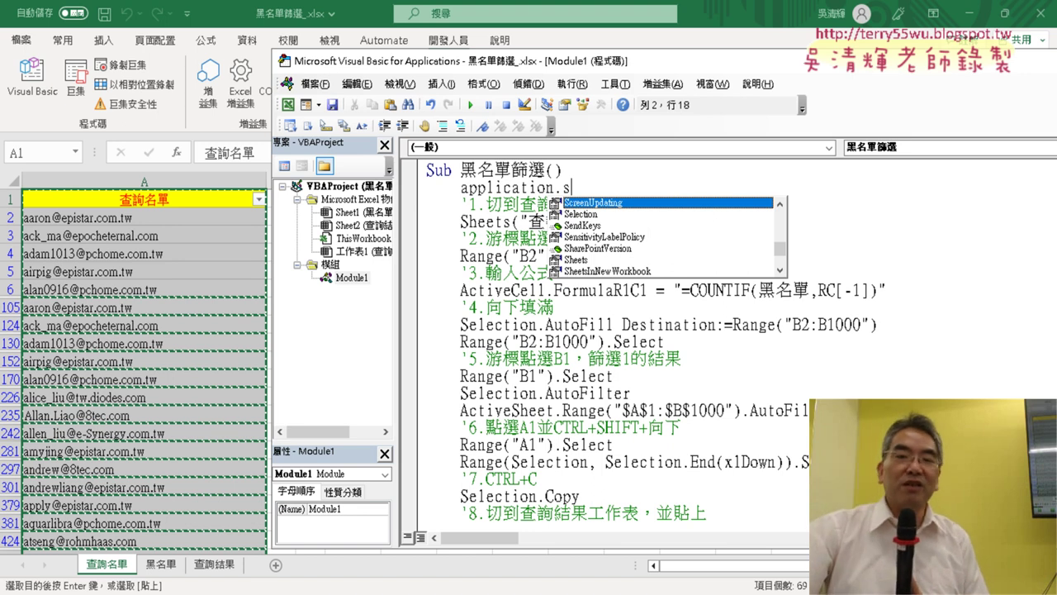
{"action": "double_click", "coordinate": [626, 204]}
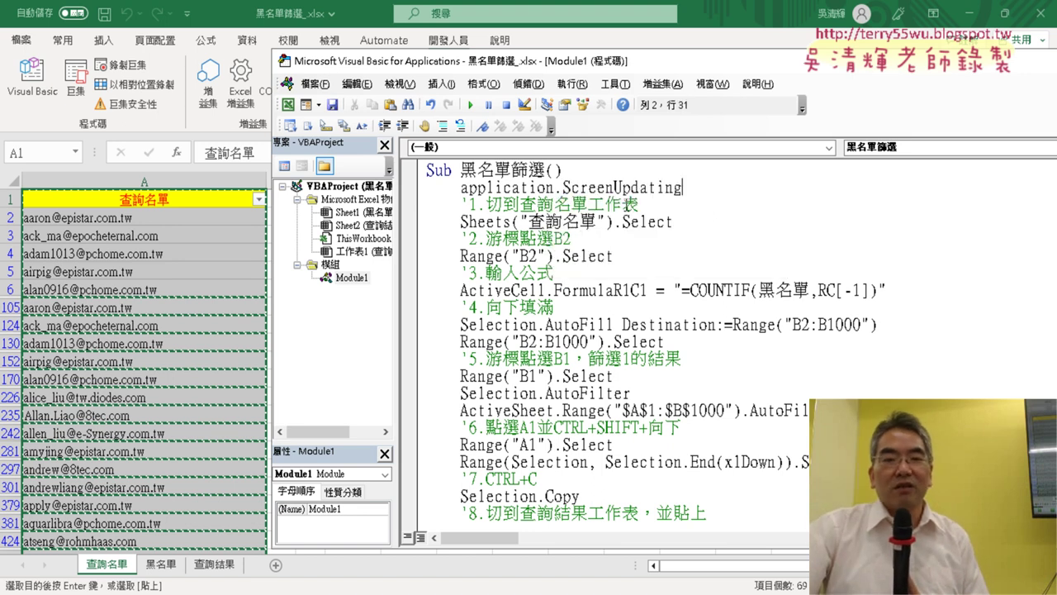
{"action": "key", "text": "Left"}
{"action": "key", "text": "Left"}
{"action": "key", "text": "Left"}
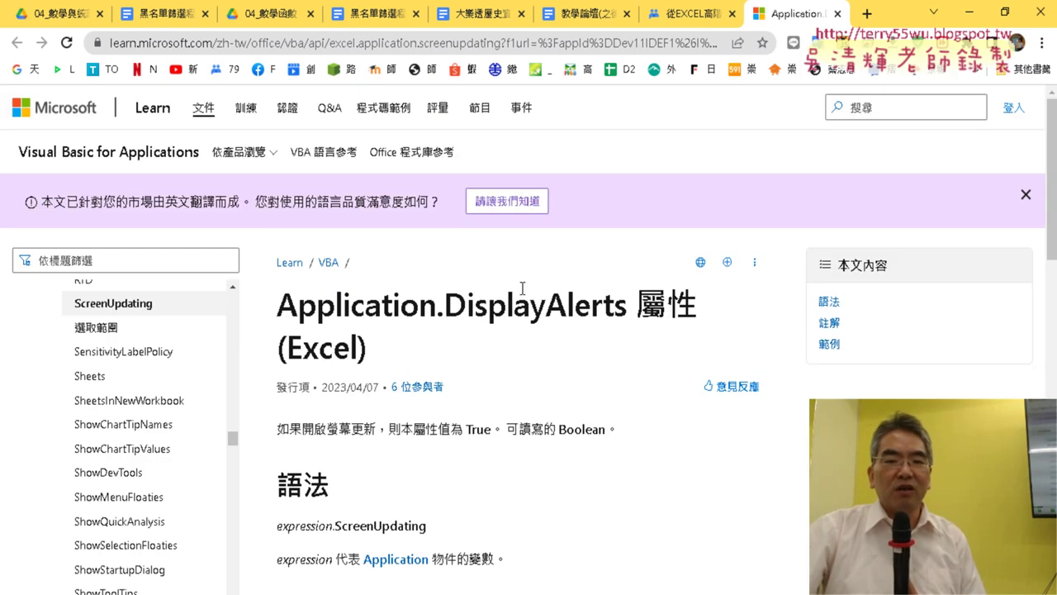
- Read the ScreenUpdating article, highlighting ScreenUpdating, True and Boolean
{"action": "scroll", "coordinate": [543, 344], "scroll_direction": "down", "scroll_amount": 2}
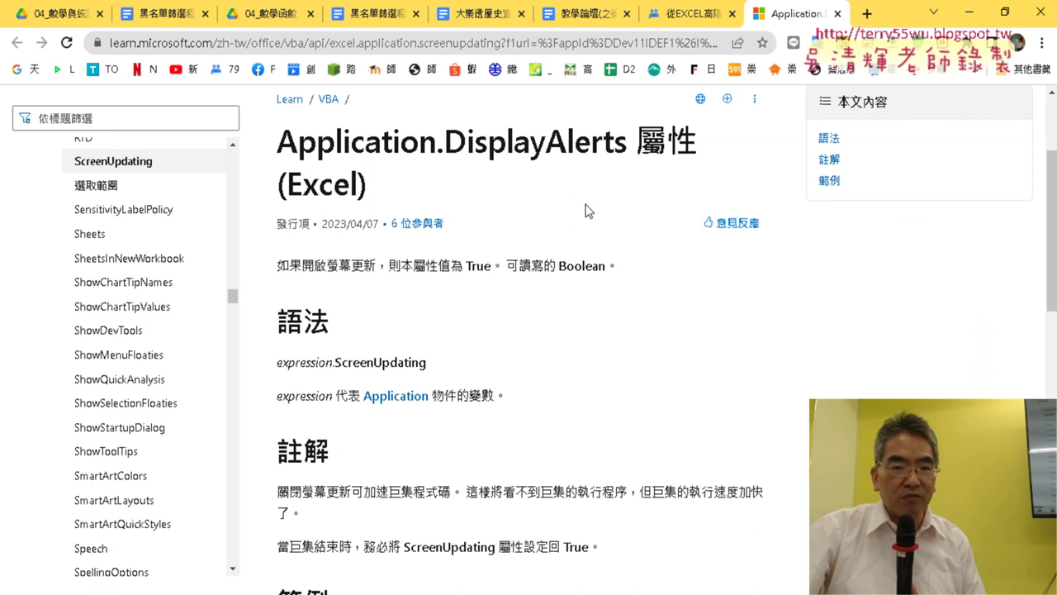
{"action": "scroll", "coordinate": [587, 211], "scroll_direction": "down", "scroll_amount": 2}
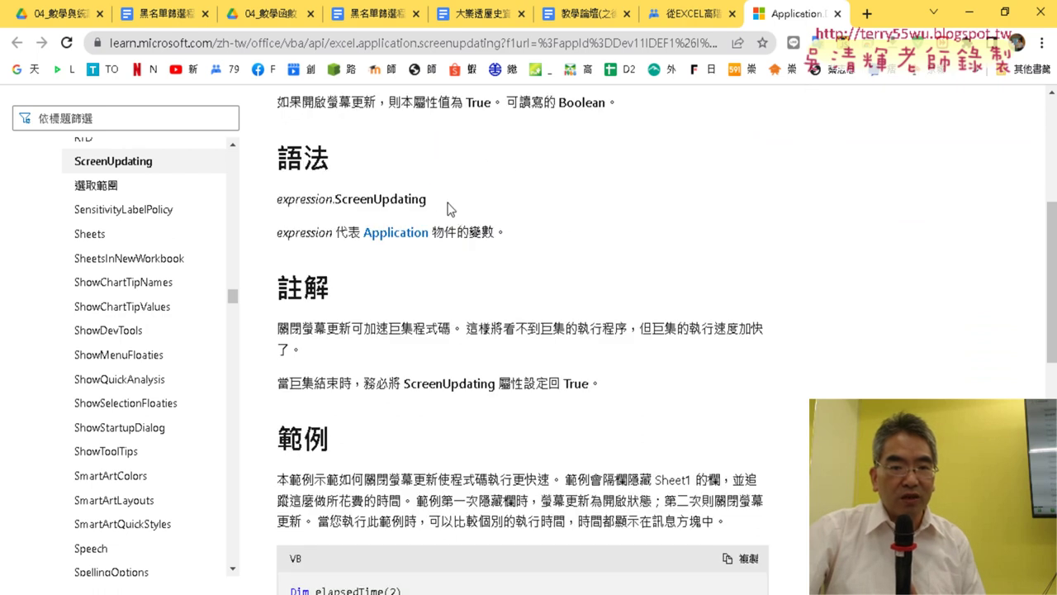
{"action": "left_click_drag", "start_coordinate": [429, 199], "coordinate": [335, 196]}
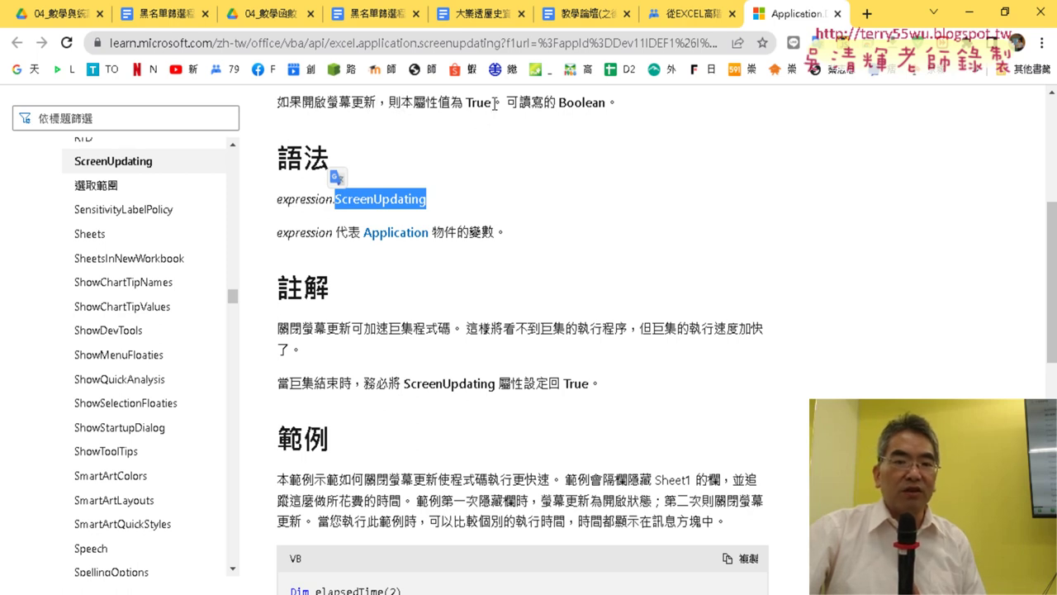
{"action": "double_click", "coordinate": [479, 101]}
{"action": "scroll", "coordinate": [537, 140], "scroll_direction": "up", "scroll_amount": 1}
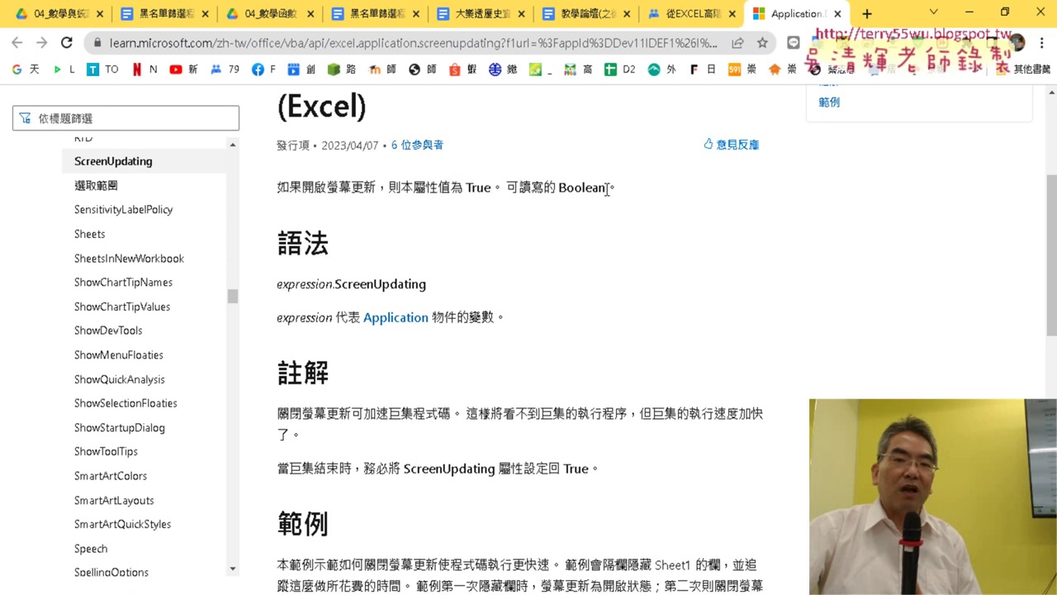
{"action": "left_click_drag", "start_coordinate": [605, 188], "coordinate": [559, 188]}
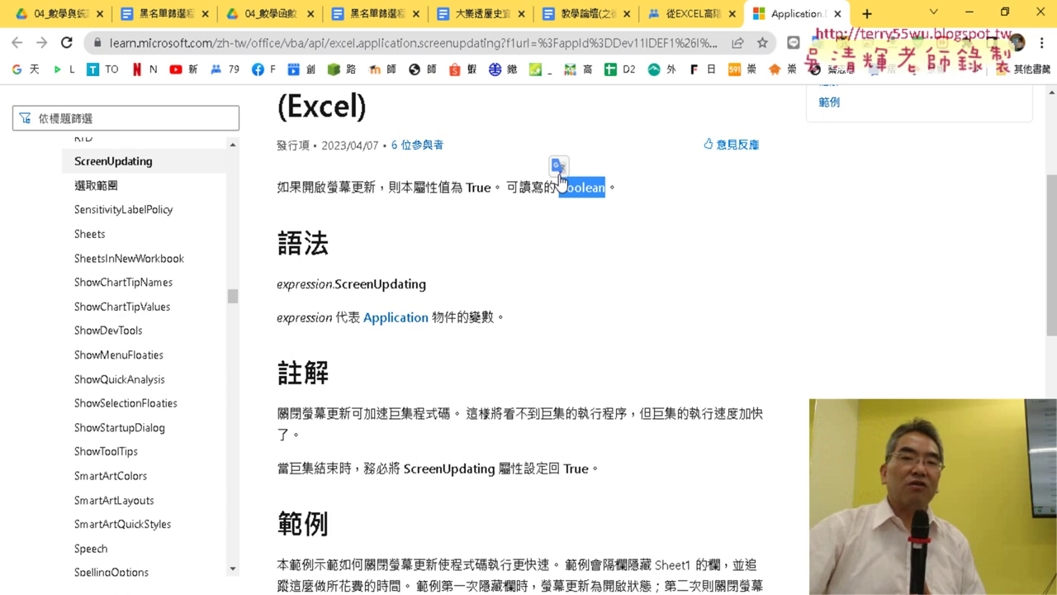
- Complete the first statement as Application.ScreenUpdating = False, then return to Excel
{"action": "left_click", "coordinate": [970, 13]}
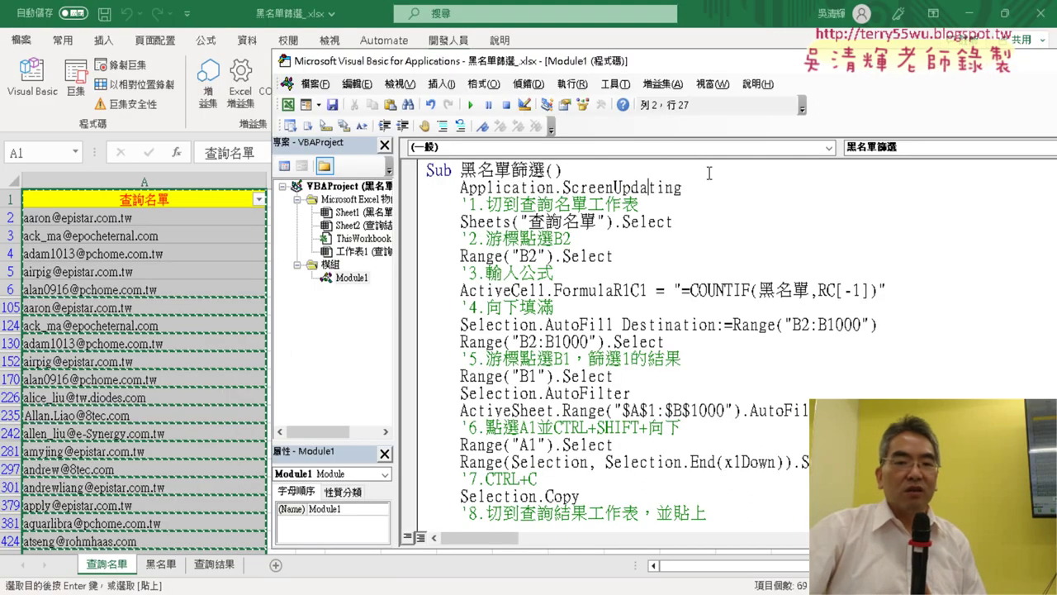
{"action": "left_click", "coordinate": [699, 188]}
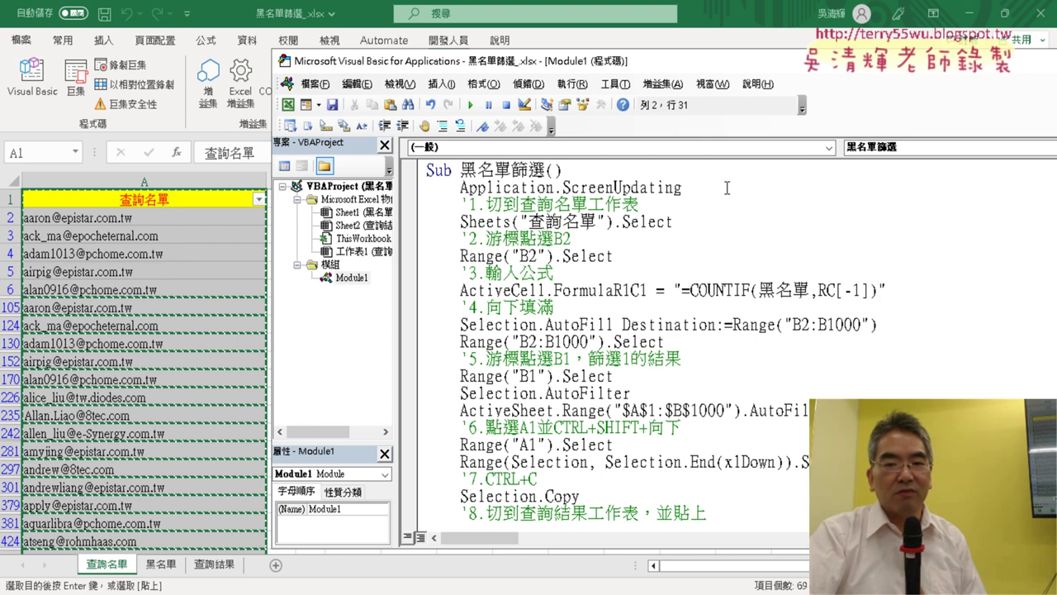
{"action": "type", "text": "="}
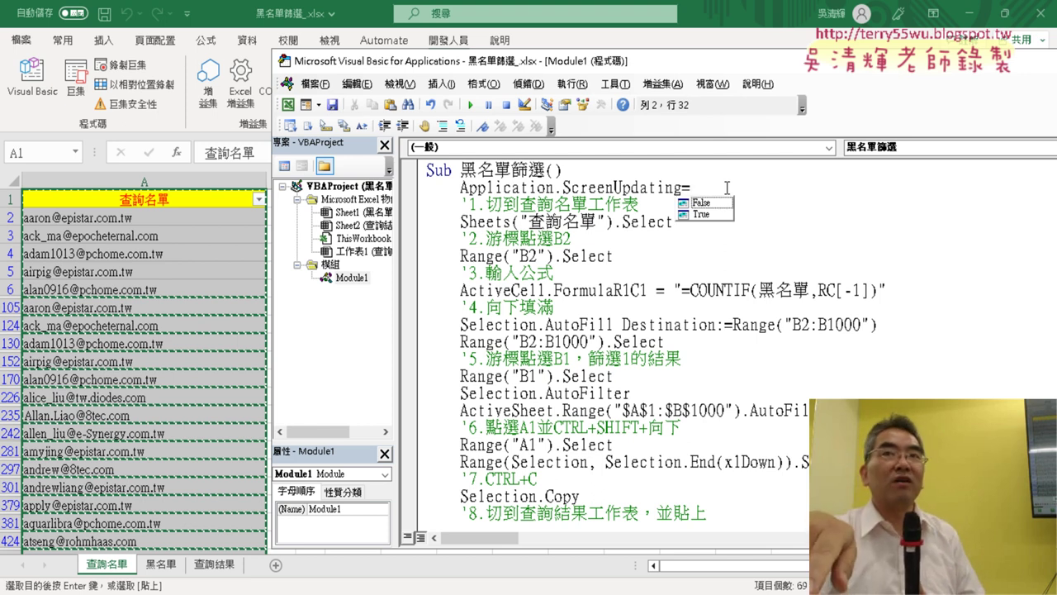
{"action": "key", "text": "Down"}
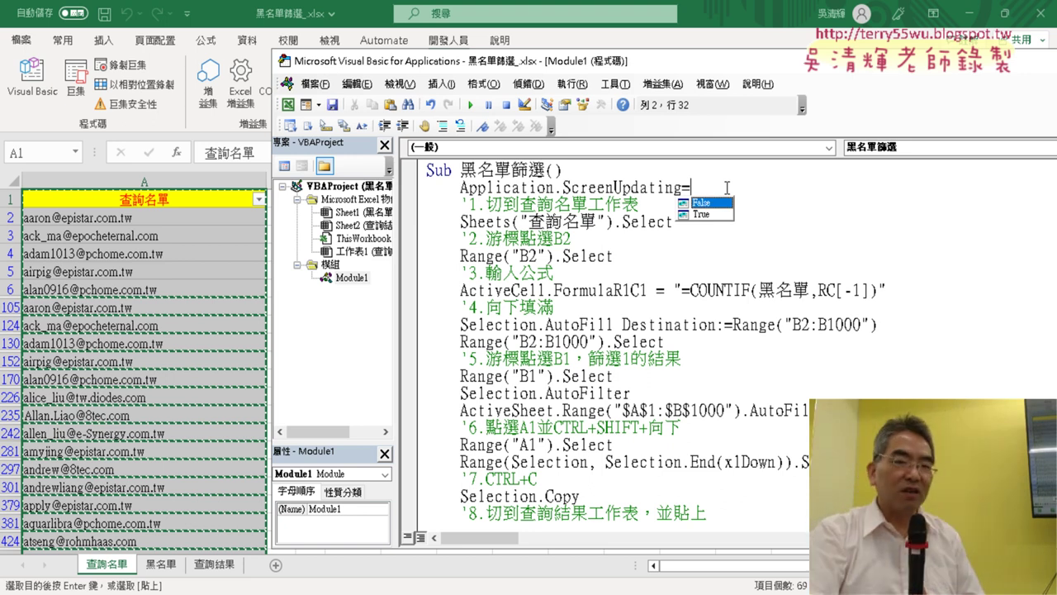
{"action": "key", "text": "Tab"}
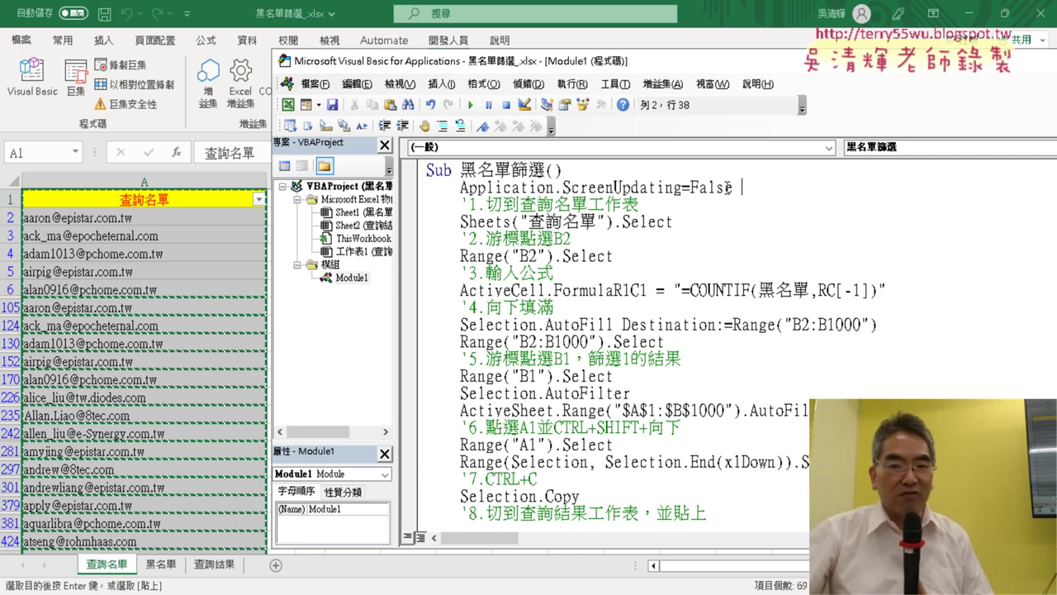
{"action": "left_click_drag", "start_coordinate": [750, 188], "coordinate": [460, 187]}
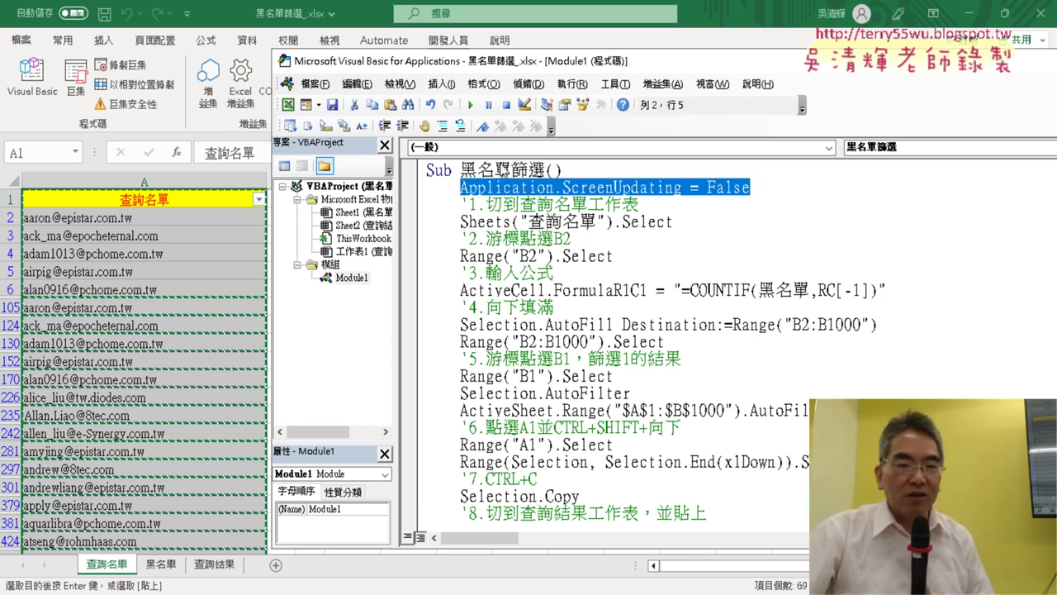
{"action": "left_click", "coordinate": [153, 236]}
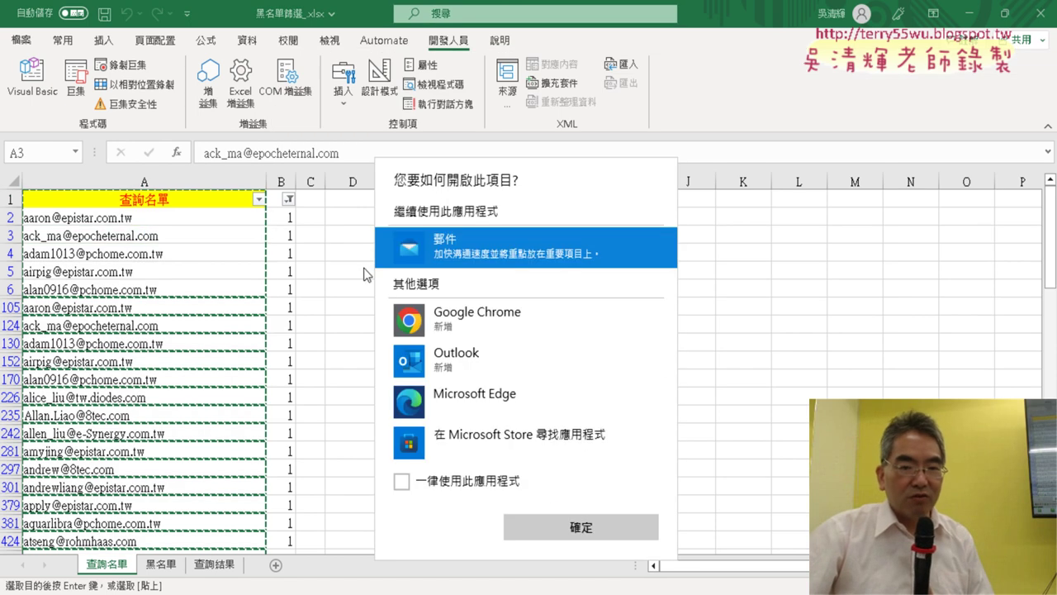
- Dismiss the open-with prompt and go to the 查詢結果 sheet
{"action": "left_click", "coordinate": [537, 529]}
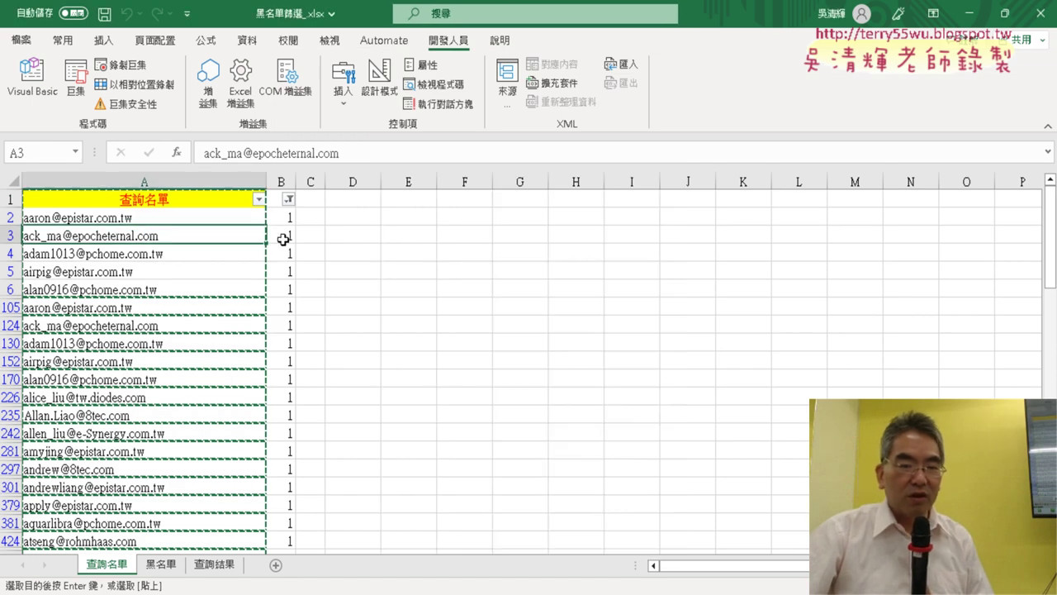
{"action": "left_click", "coordinate": [214, 564]}
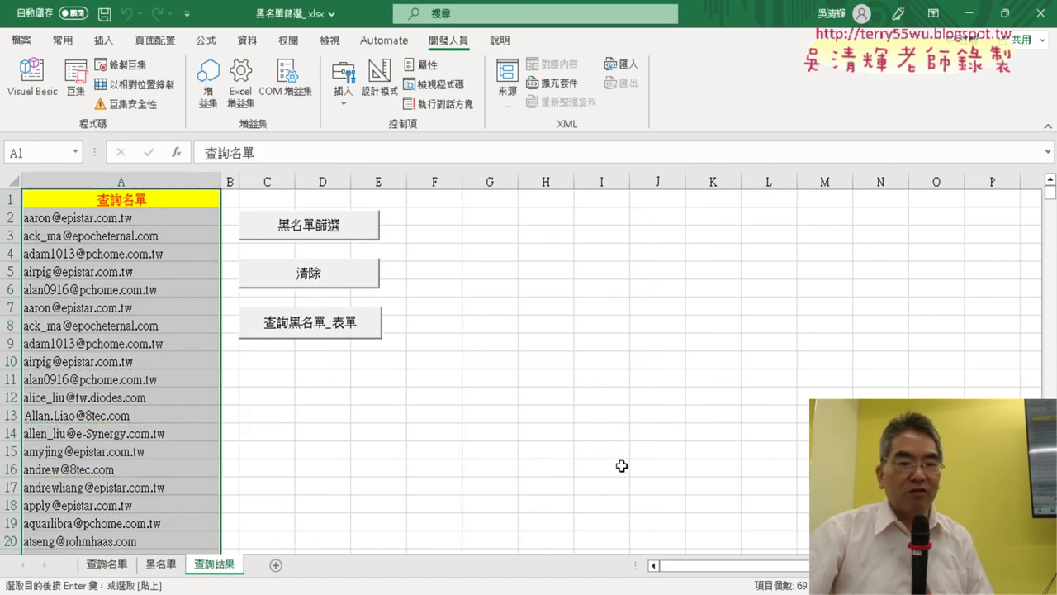
{"action": "left_click", "coordinate": [32, 79]}
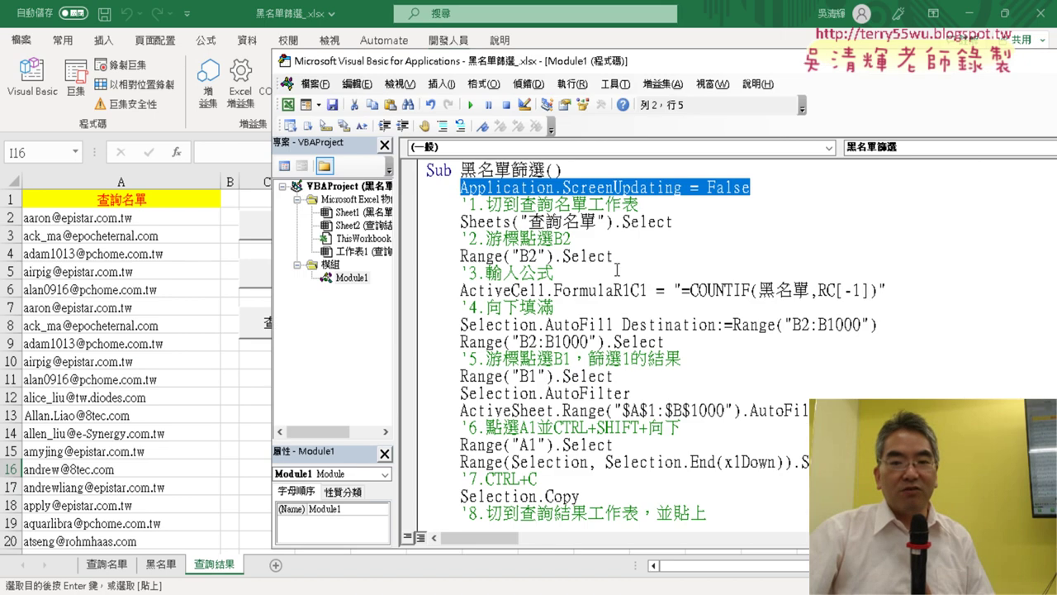
{"action": "left_click", "coordinate": [250, 411]}
- Clear with 清除 and rerun 黑名單篩選 six times, then reopen the macro code
{"action": "left_click", "coordinate": [318, 284]}
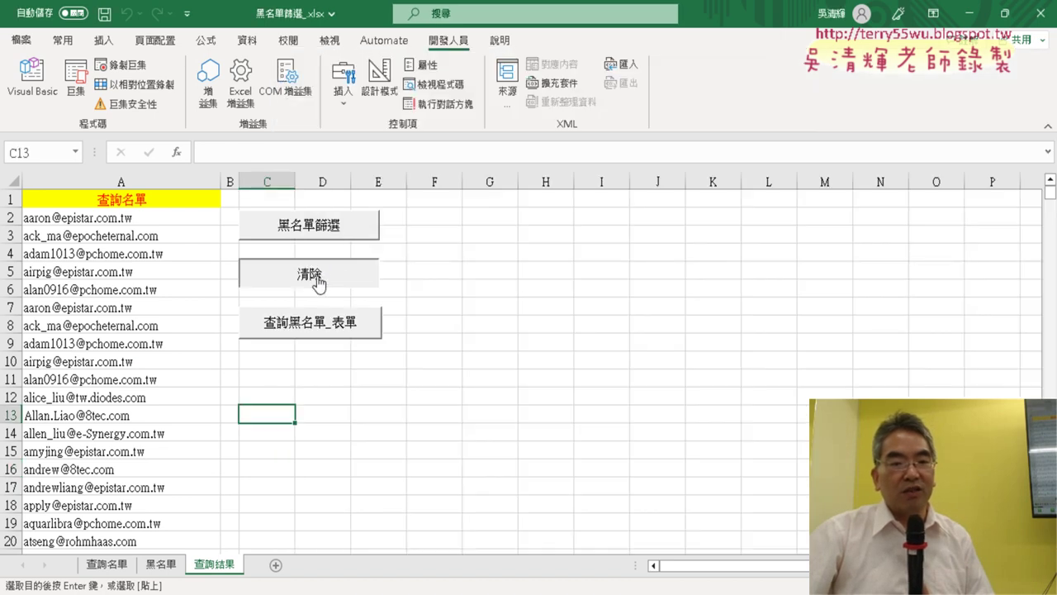
{"action": "left_click", "coordinate": [347, 229]}
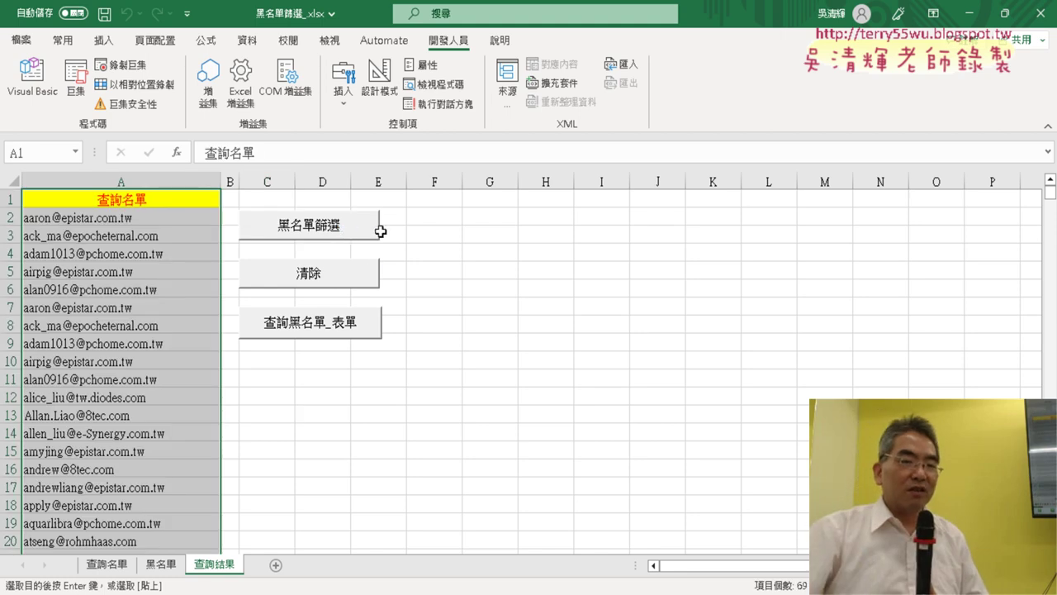
{"action": "left_click", "coordinate": [355, 285]}
{"action": "left_click", "coordinate": [337, 224]}
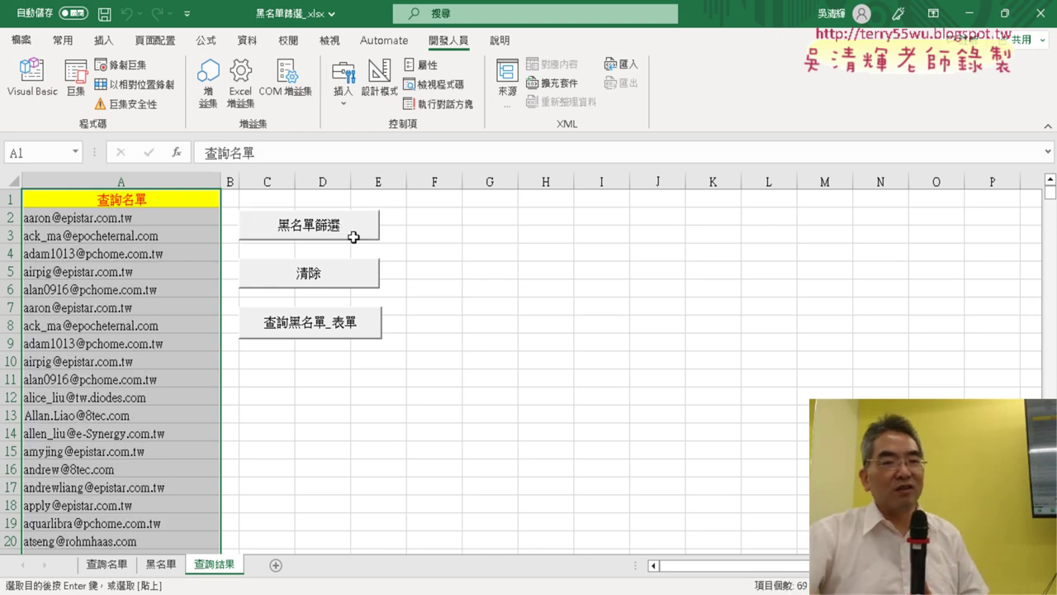
{"action": "left_click", "coordinate": [340, 284]}
{"action": "left_click", "coordinate": [338, 225]}
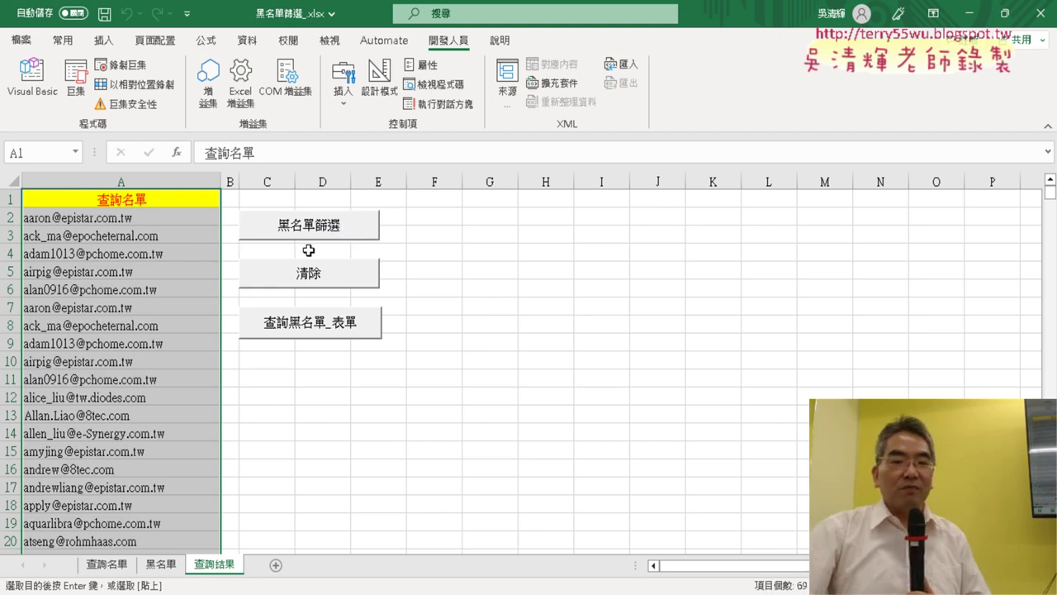
{"action": "left_click", "coordinate": [326, 281]}
{"action": "left_click", "coordinate": [324, 223]}
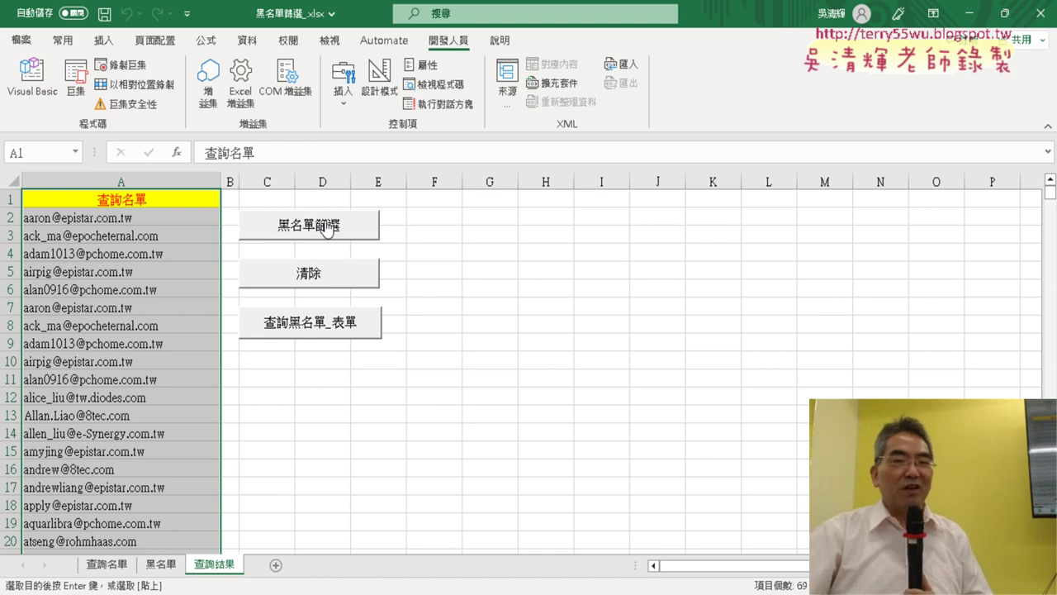
{"action": "left_click", "coordinate": [319, 275]}
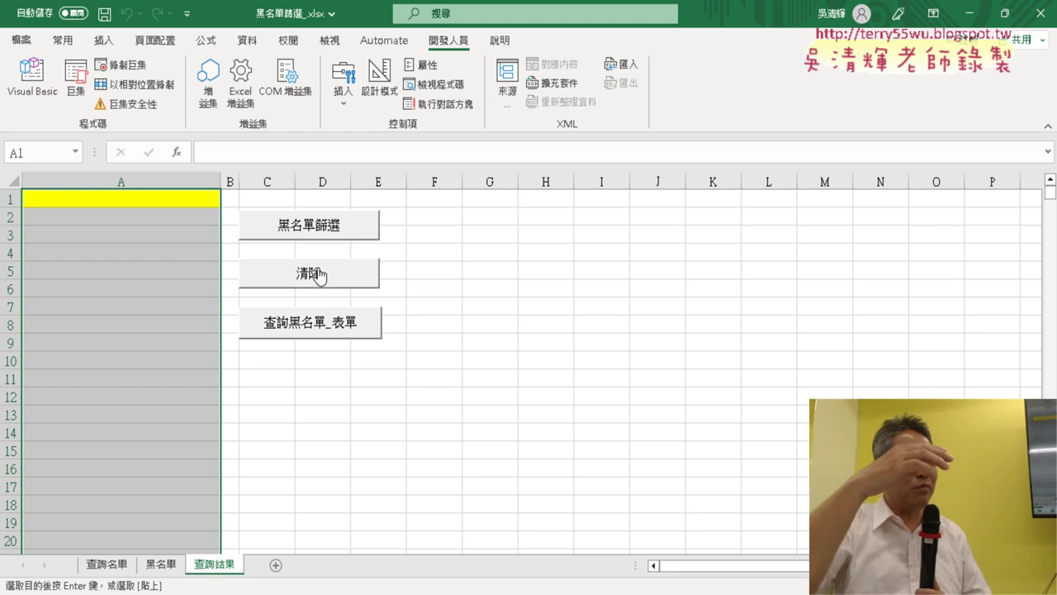
{"action": "left_click", "coordinate": [325, 229]}
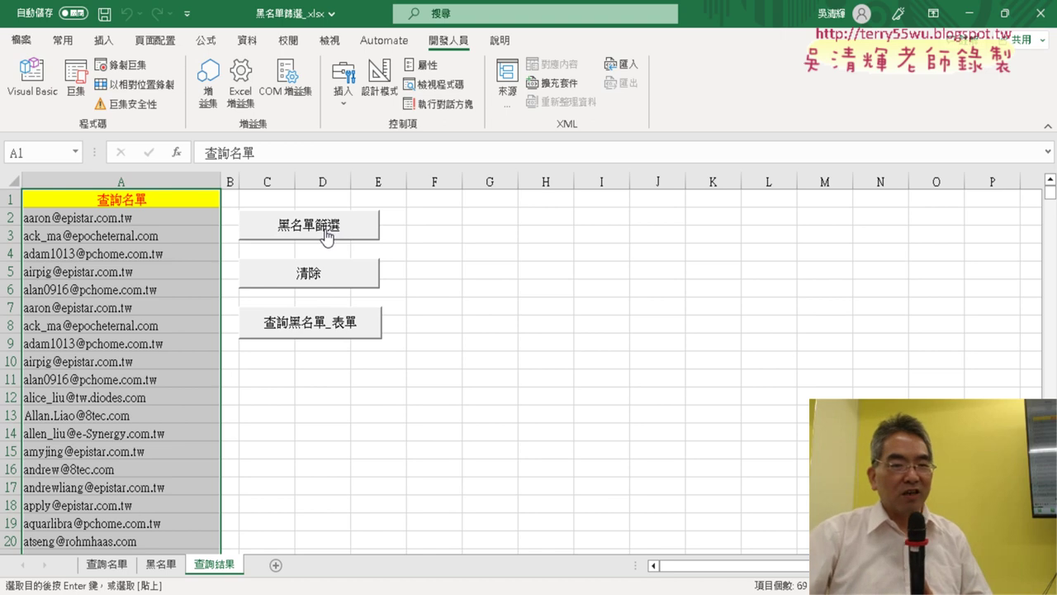
{"action": "left_click", "coordinate": [322, 276]}
{"action": "left_click", "coordinate": [316, 227]}
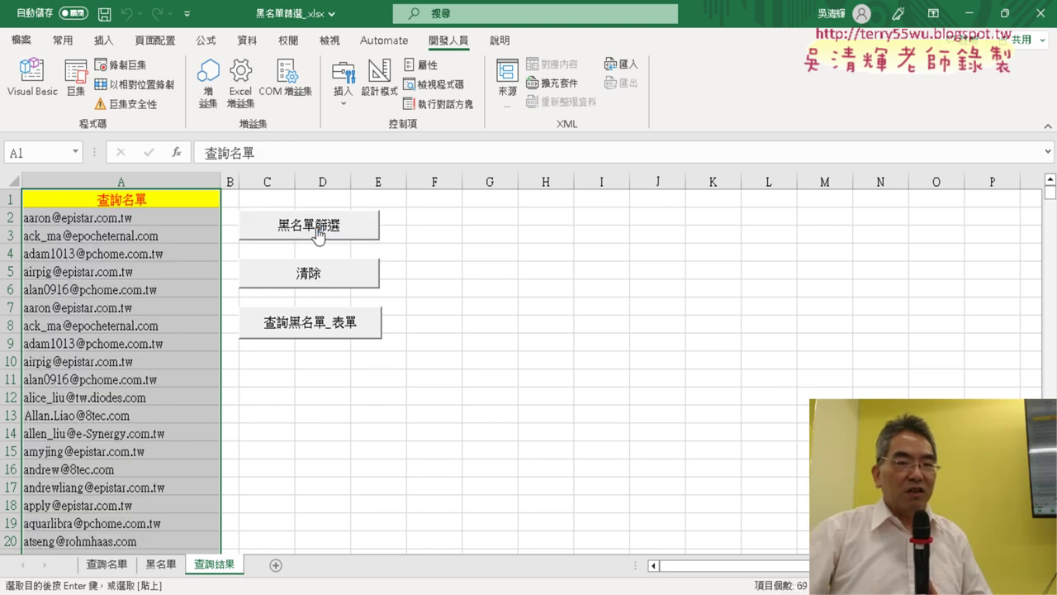
{"action": "left_click", "coordinate": [31, 74]}
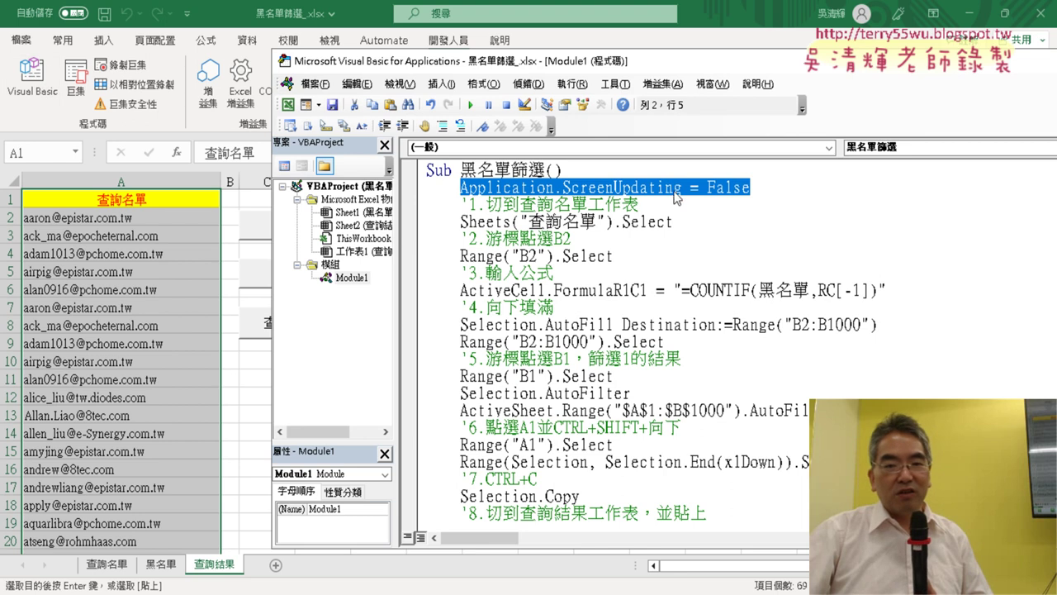
- Replace '.ScreenUpdating = False' with '.' so the line reads 'Application.' and lists its members
{"action": "double_click", "coordinate": [625, 190]}
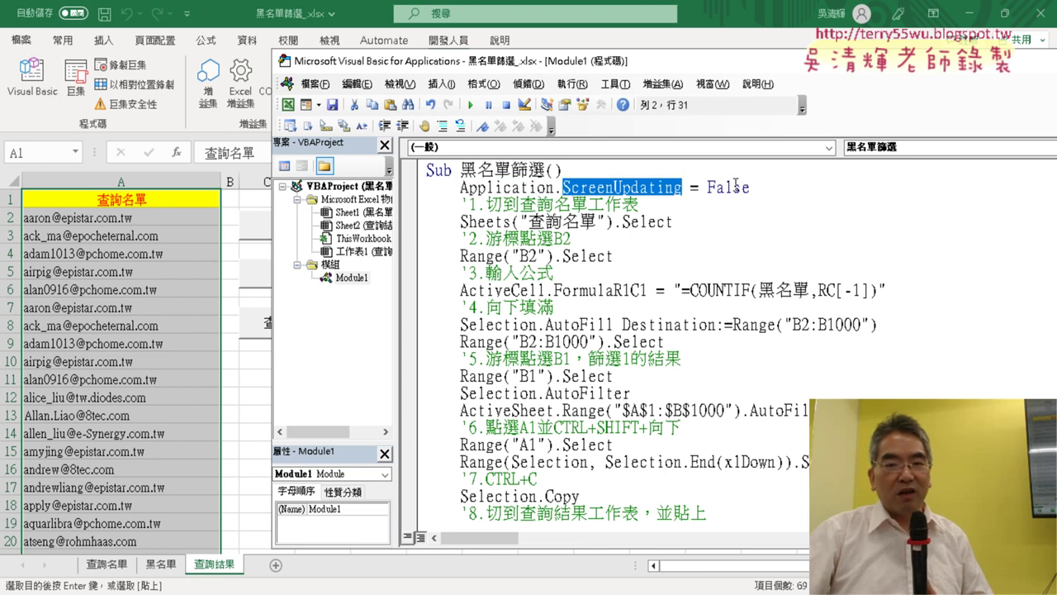
{"action": "left_click_drag", "start_coordinate": [755, 188], "coordinate": [558, 188]}
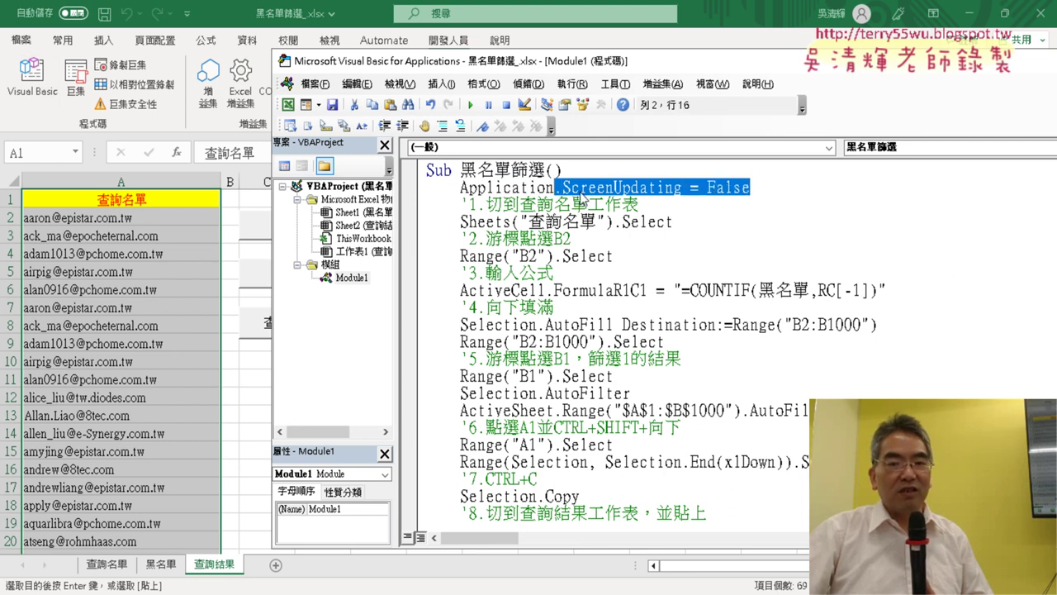
{"action": "type", "text": "."}
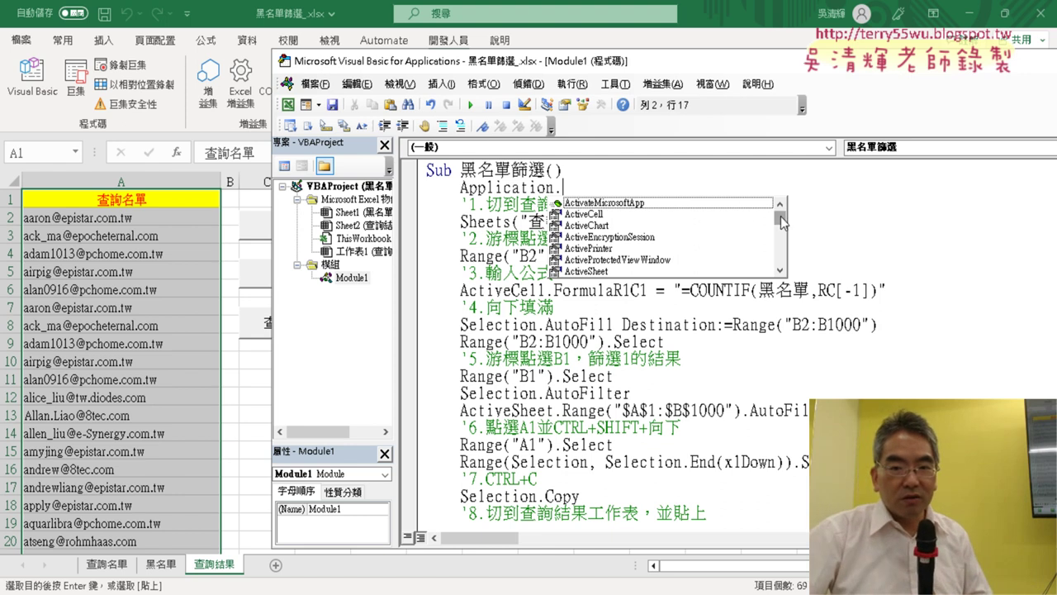
{"action": "mouse_move", "coordinate": [781, 221]}
{"action": "left_mouse_down"}
{"action": "mouse_move", "coordinate": [781, 236]}
{"action": "mouse_move", "coordinate": [781, 218]}
{"action": "left_mouse_up"}
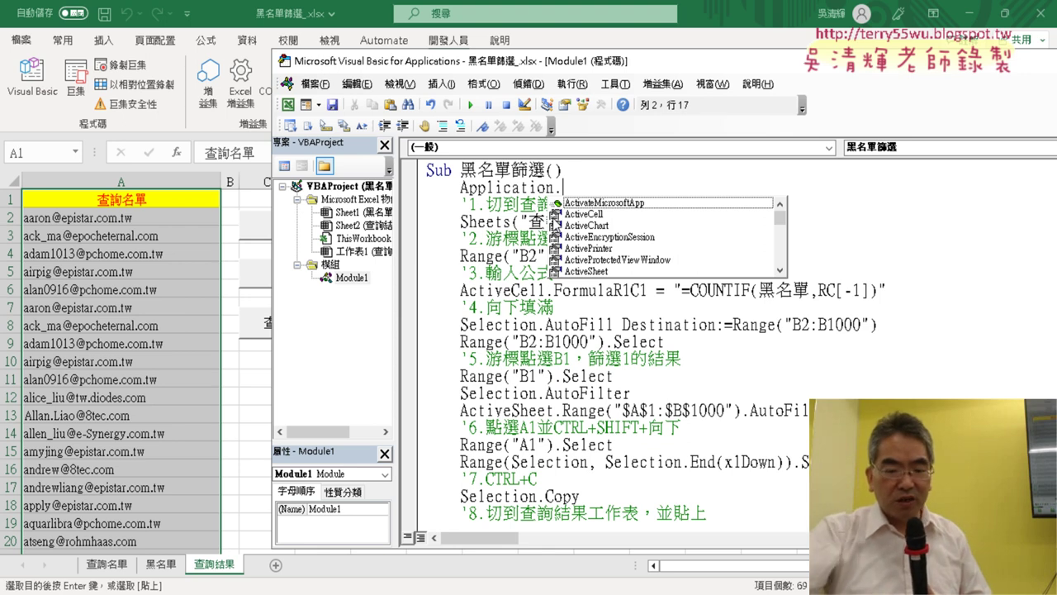
- Retype the first line as Application.ScreenUpdating = False using IntelliSense completions
{"action": "type", "text": "s"}
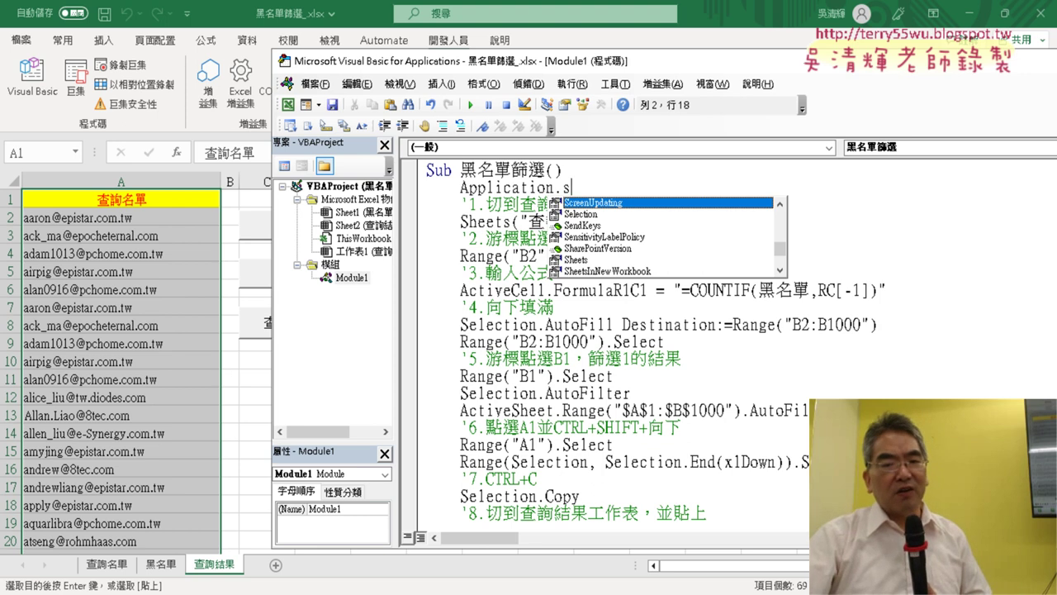
{"action": "key", "text": "space"}
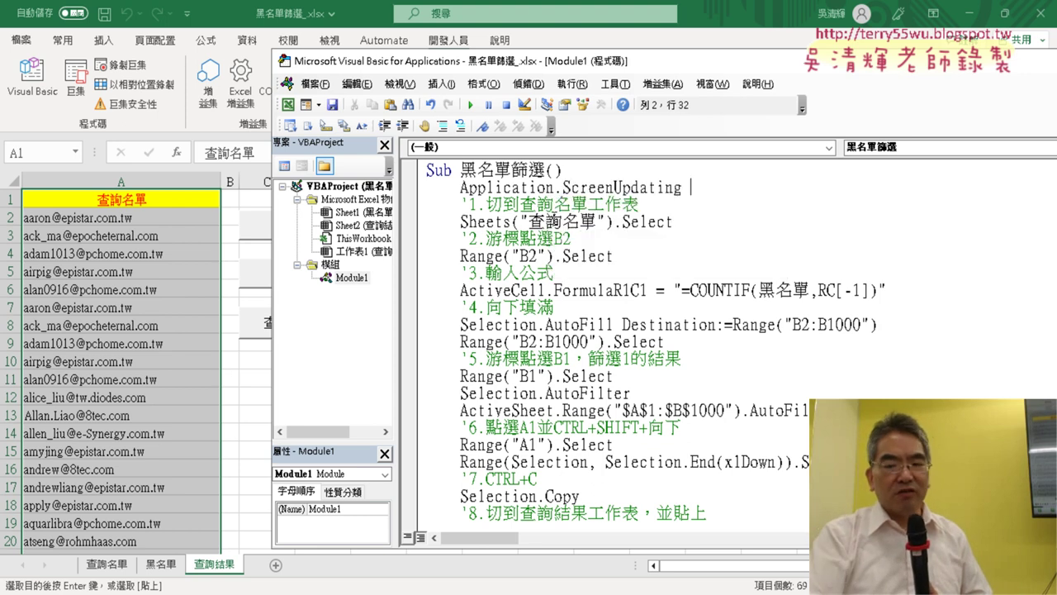
{"action": "type", "text": "="}
{"action": "key", "text": "Down"}
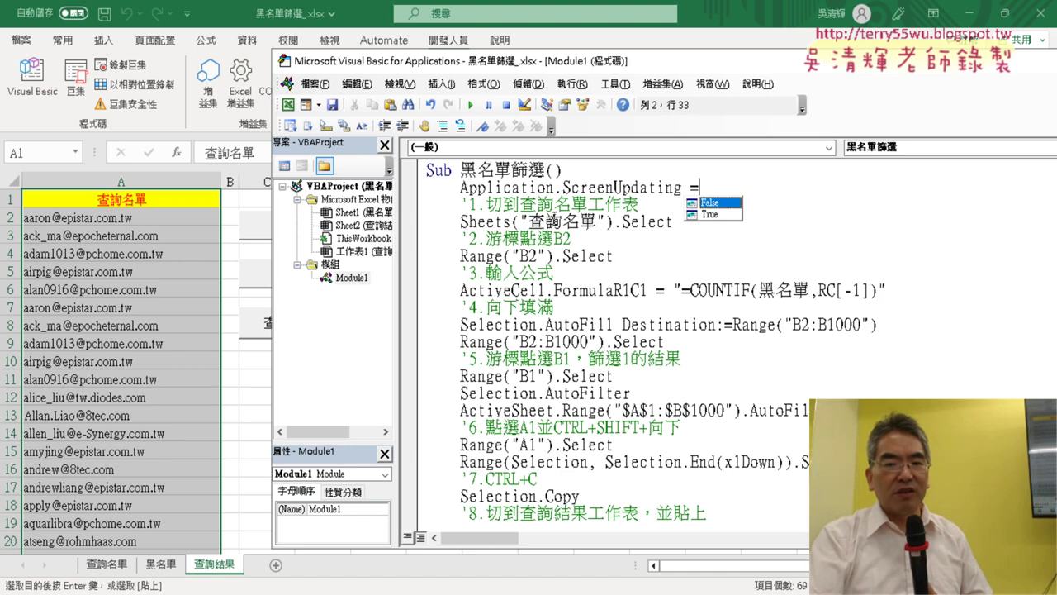
{"action": "key", "text": "space"}
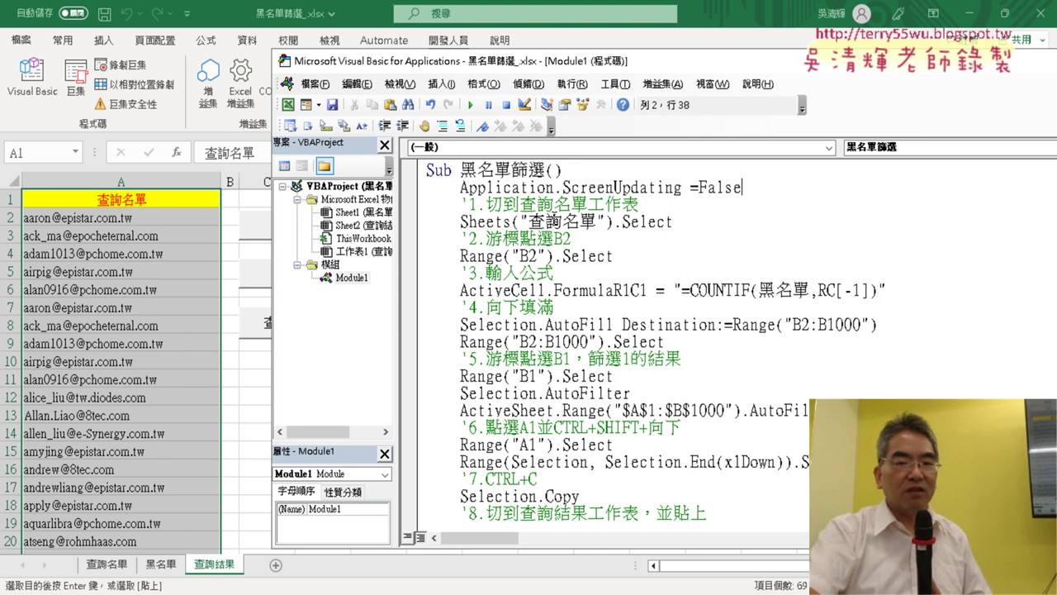
- Open the F1 help page for the ScreenUpdating property
{"action": "key", "text": "Left"}
{"action": "key", "text": "Left"}
{"action": "key", "text": "Left"}
{"action": "key", "text": "Left"}
{"action": "key", "text": "Left"}
{"action": "key", "text": "Left"}
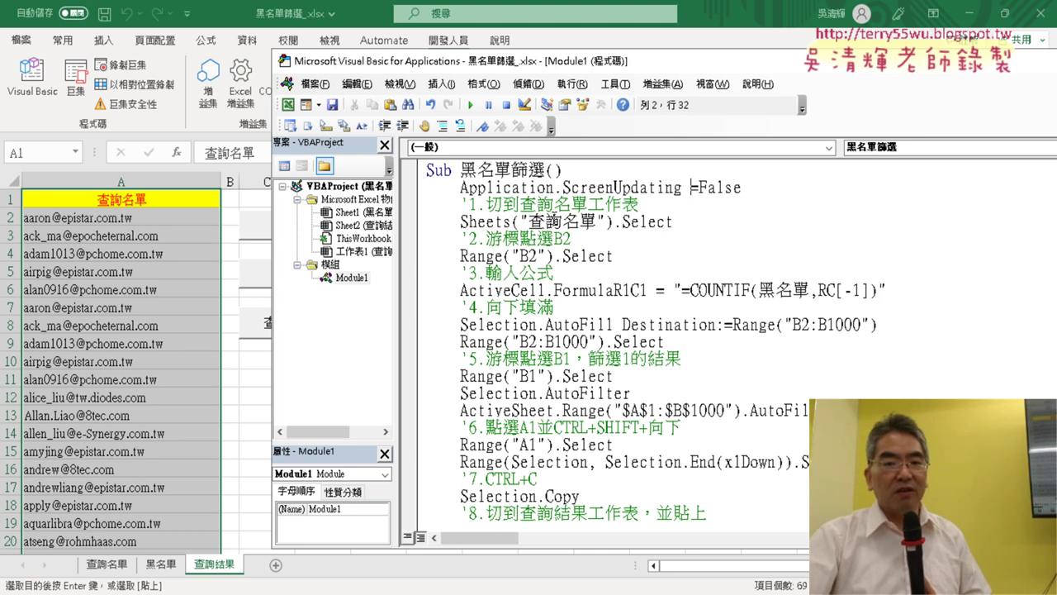
{"action": "key", "text": "Left"}
{"action": "key", "text": "Left"}
{"action": "key", "text": "Left"}
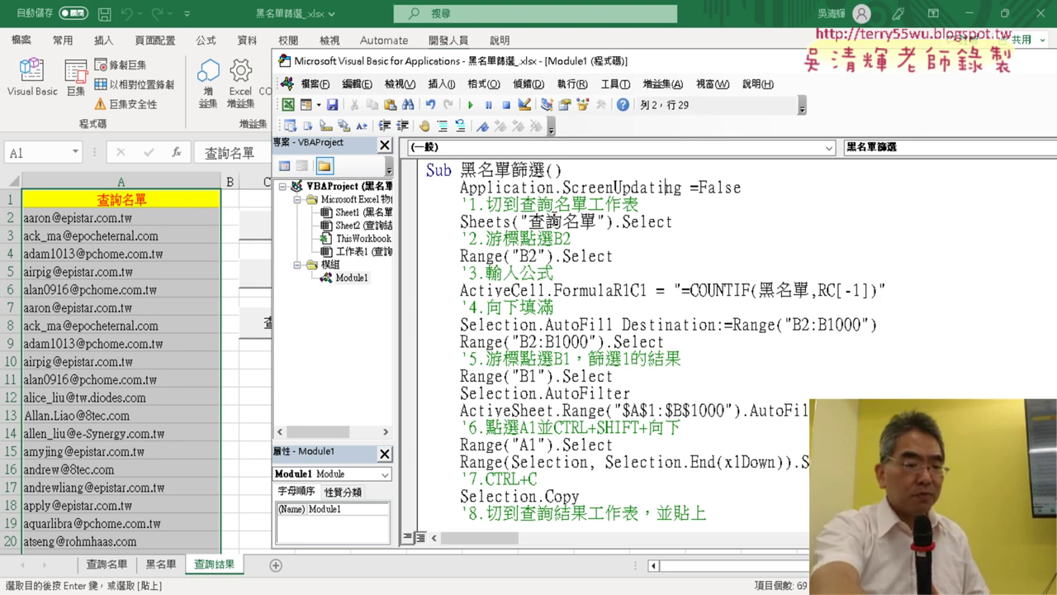
{"action": "key", "text": "F1"}
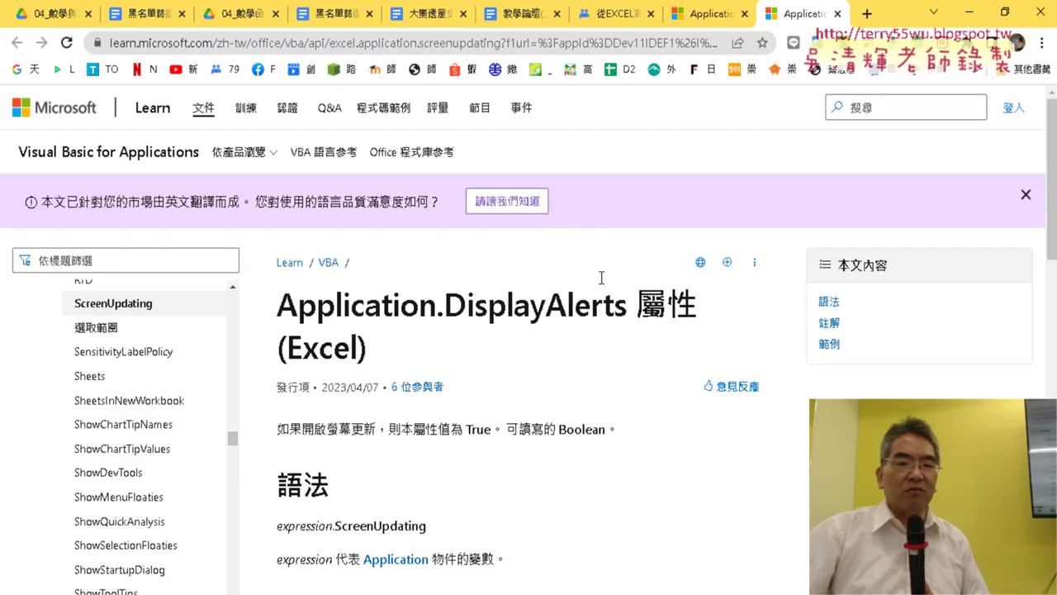
- Read the ScreenUpdating description, highlighting 螢幕更新, True and 可讀寫的 Boolean
{"action": "scroll", "coordinate": [628, 297], "scroll_direction": "down", "scroll_amount": 3}
{"action": "scroll", "coordinate": [640, 306], "scroll_direction": "down", "scroll_amount": 2}
{"action": "scroll", "coordinate": [660, 307], "scroll_direction": "down", "scroll_amount": 1}
{"action": "scroll", "coordinate": [734, 312], "scroll_direction": "down", "scroll_amount": 3}
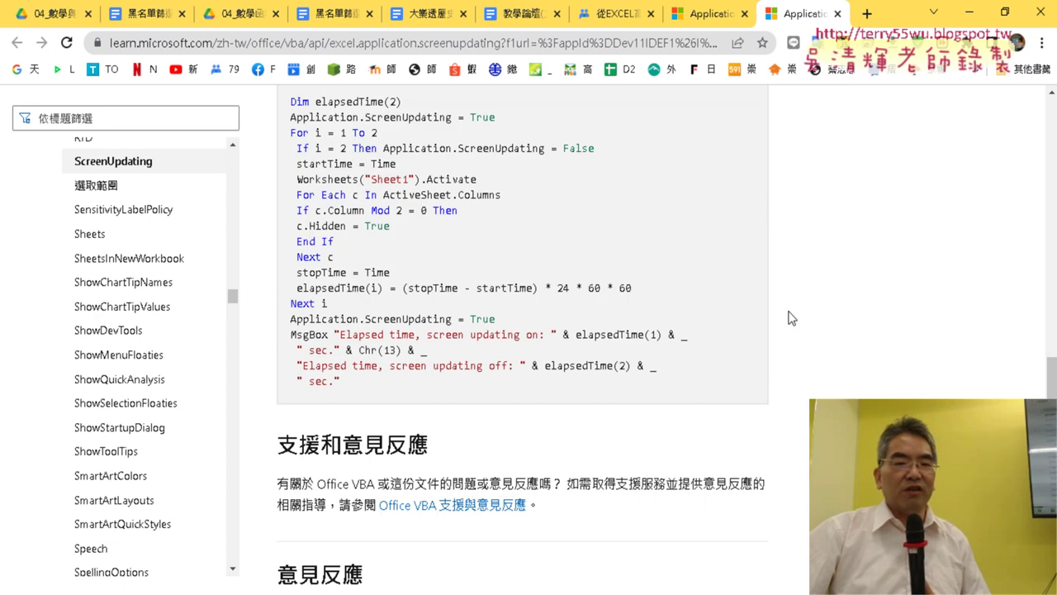
{"action": "scroll", "coordinate": [788, 317], "scroll_direction": "down", "scroll_amount": 2}
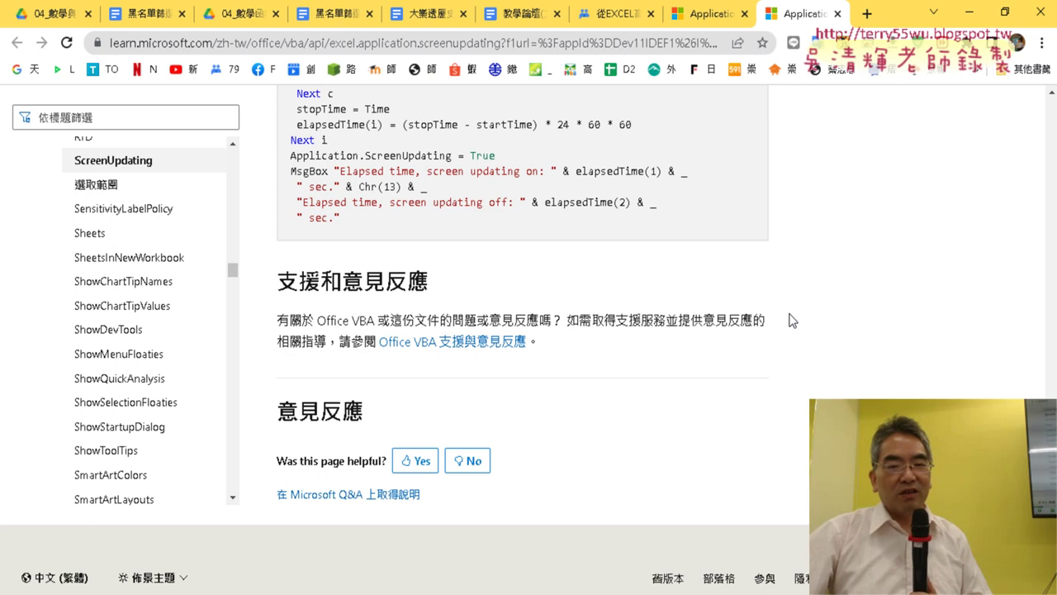
{"action": "scroll", "coordinate": [788, 320], "scroll_direction": "up", "scroll_amount": 4}
{"action": "scroll", "coordinate": [789, 320], "scroll_direction": "up", "scroll_amount": 2}
{"action": "scroll", "coordinate": [789, 321], "scroll_direction": "up", "scroll_amount": 3}
{"action": "scroll", "coordinate": [791, 322], "scroll_direction": "up", "scroll_amount": 1}
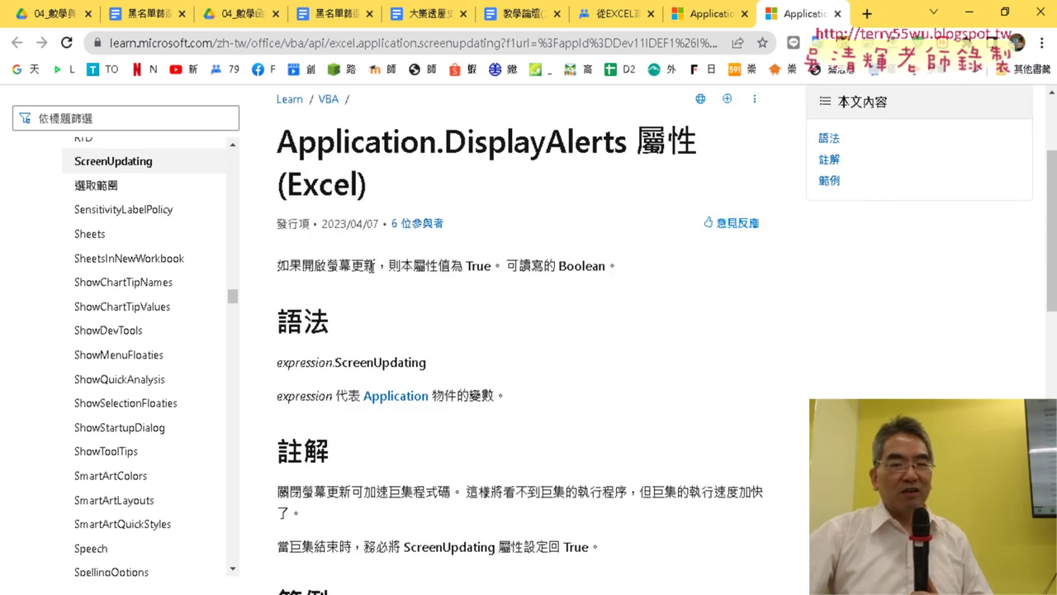
{"action": "left_click_drag", "start_coordinate": [374, 265], "coordinate": [329, 262]}
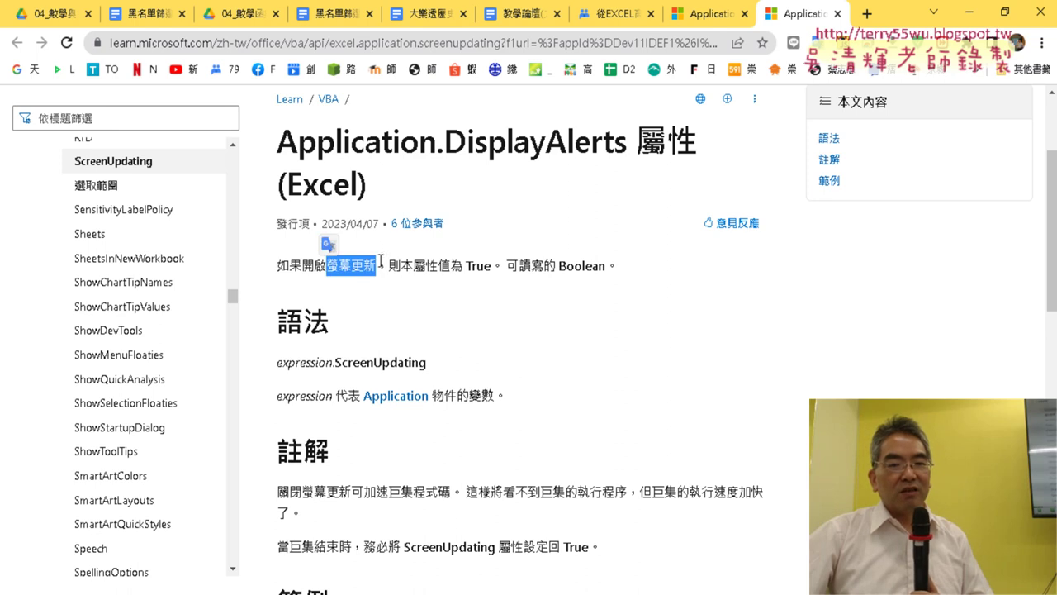
{"action": "left_click_drag", "start_coordinate": [493, 265], "coordinate": [465, 262]}
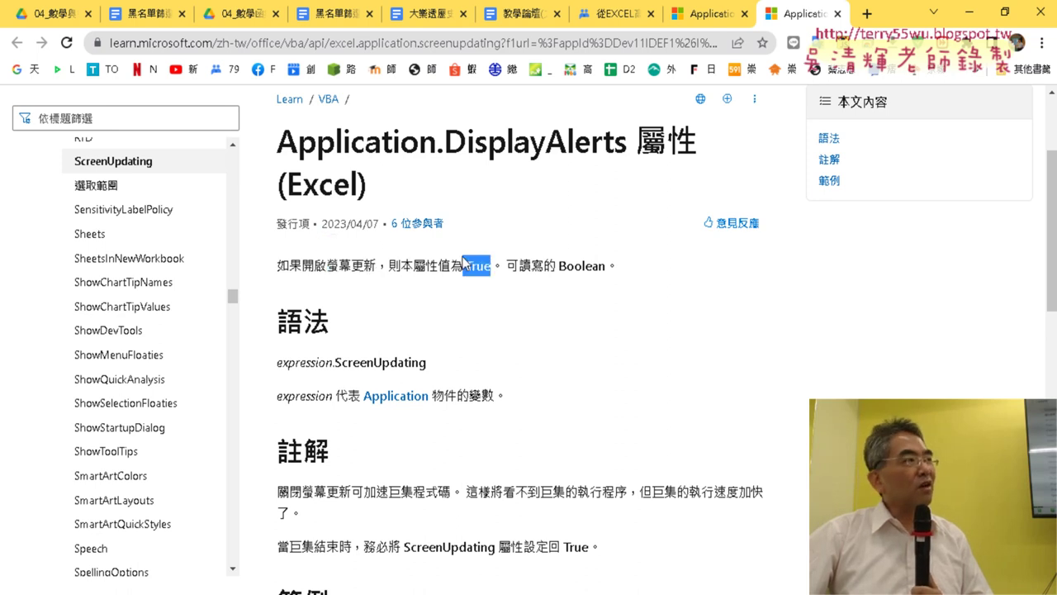
{"action": "left_click_drag", "start_coordinate": [465, 263], "coordinate": [464, 263]}
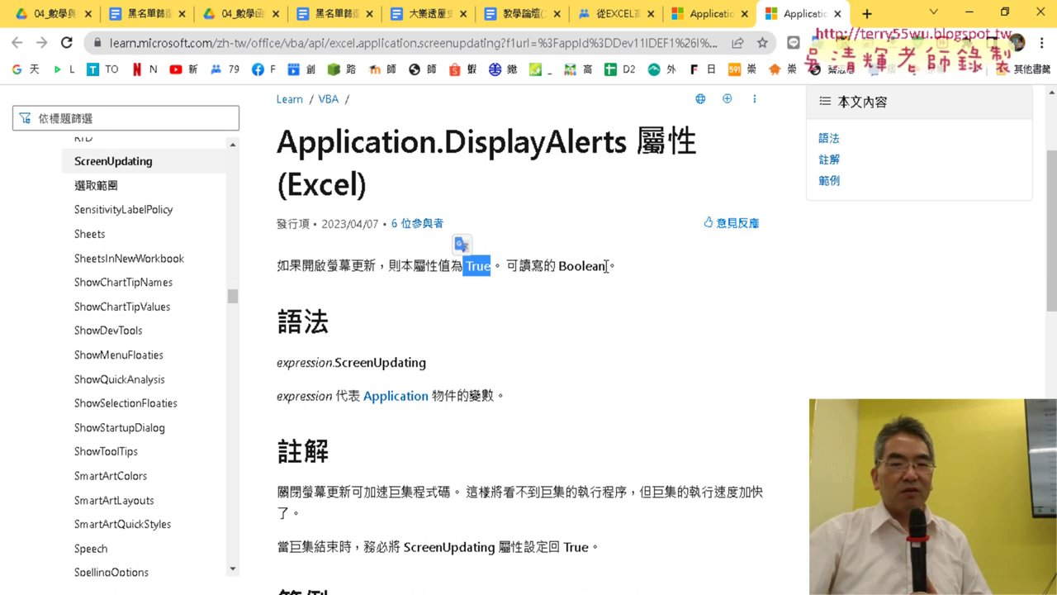
{"action": "left_click_drag", "start_coordinate": [506, 265], "coordinate": [609, 266]}
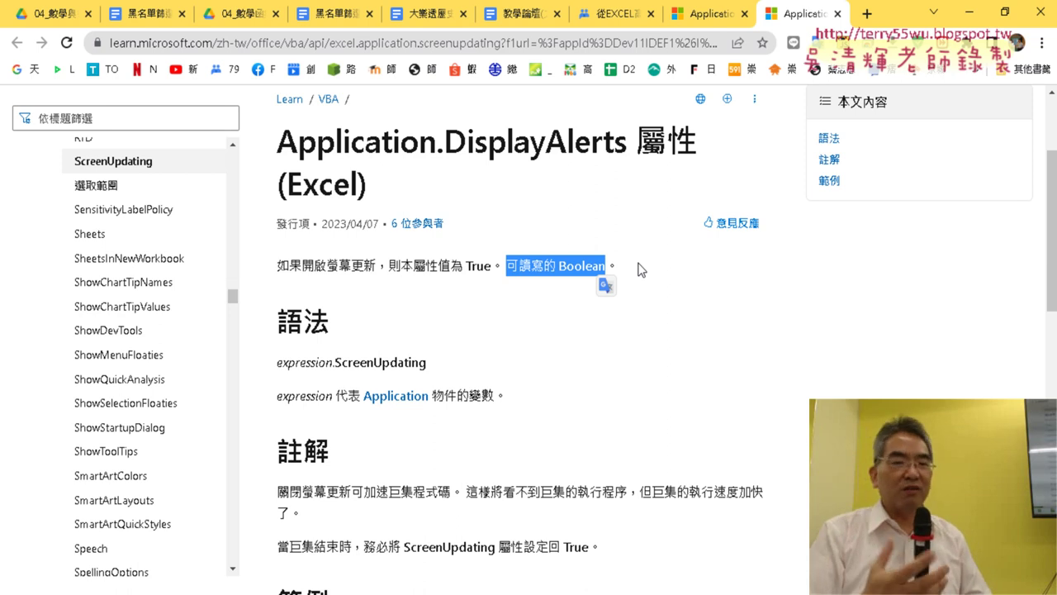
- Select the Application.ScreenUpdating = True example line, then close the documentation tab
{"action": "scroll", "coordinate": [600, 320], "scroll_direction": "down", "scroll_amount": 3}
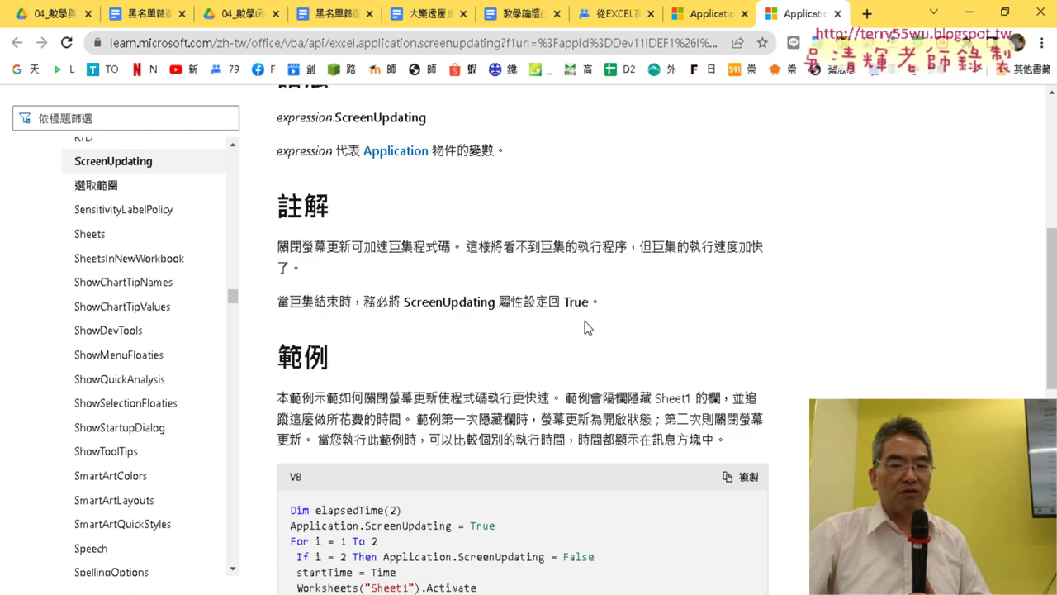
{"action": "scroll", "coordinate": [584, 328], "scroll_direction": "down", "scroll_amount": 1}
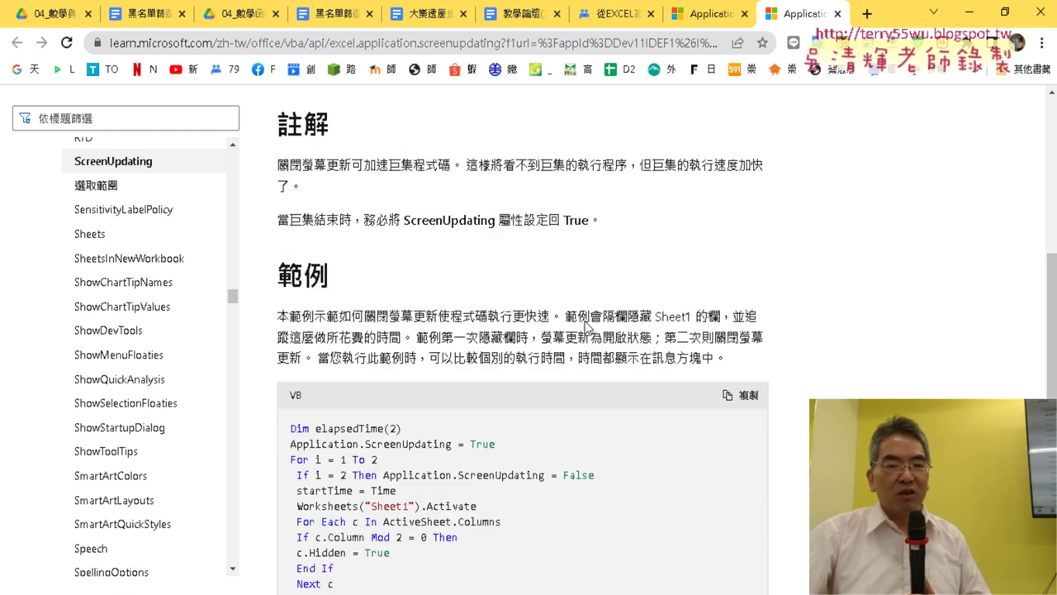
{"action": "scroll", "coordinate": [588, 325], "scroll_direction": "down", "scroll_amount": 1}
{"action": "scroll", "coordinate": [588, 325], "scroll_direction": "down", "scroll_amount": 1}
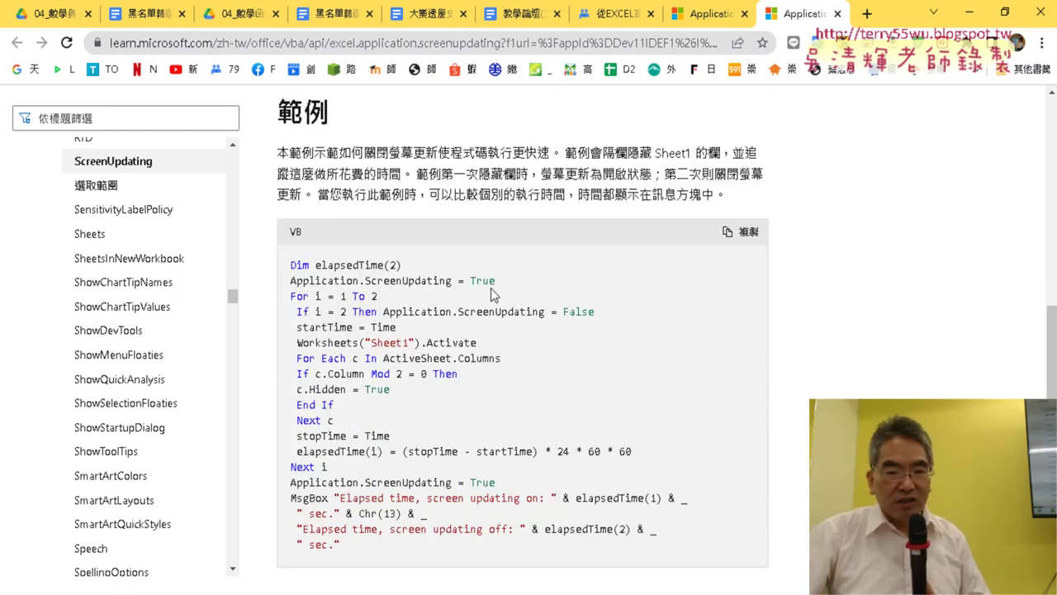
{"action": "left_click_drag", "start_coordinate": [507, 288], "coordinate": [292, 280]}
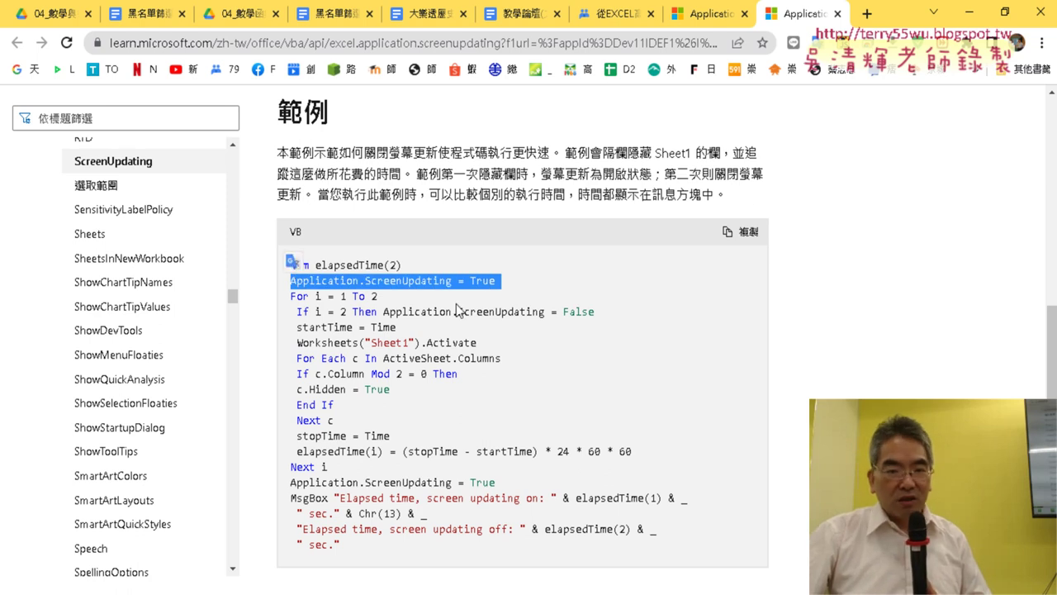
{"action": "left_click", "coordinate": [837, 14]}
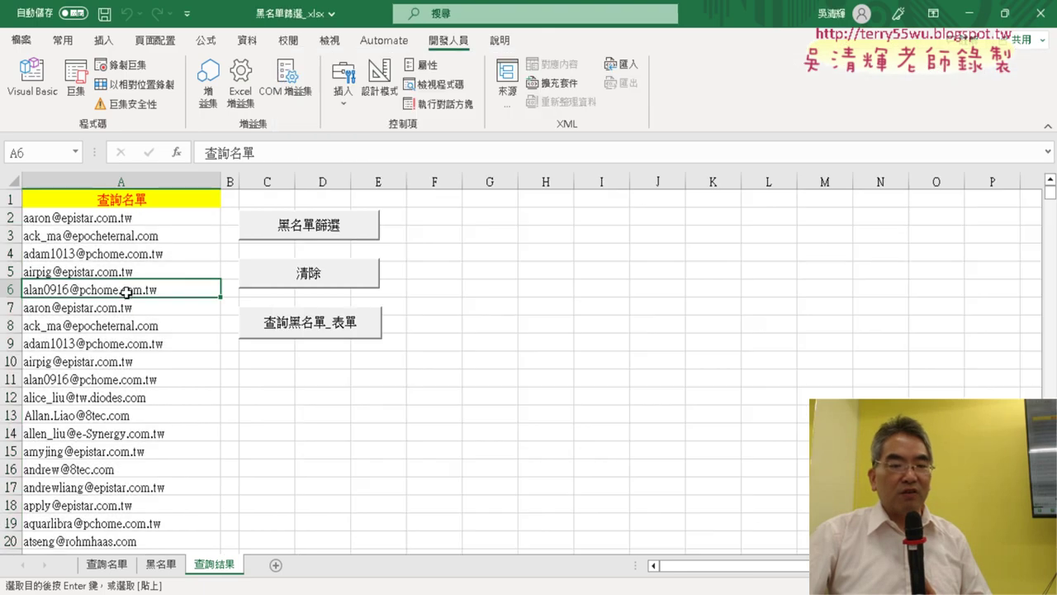
{"action": "left_click", "coordinate": [33, 83]}
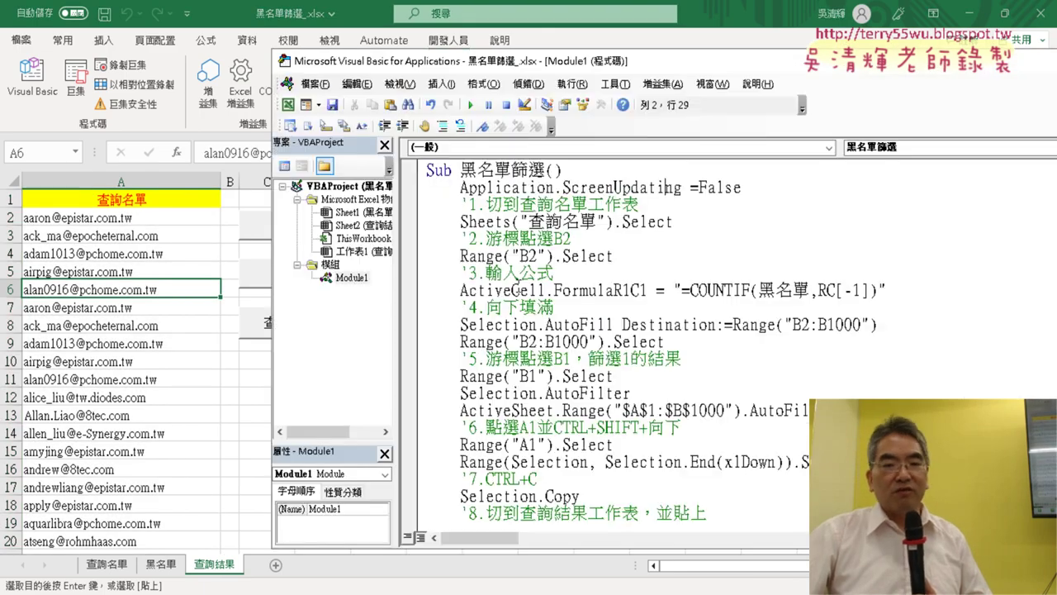
{"action": "scroll", "coordinate": [604, 326], "scroll_direction": "down", "scroll_amount": 1}
{"action": "scroll", "coordinate": [605, 326], "scroll_direction": "down", "scroll_amount": 1}
{"action": "scroll", "coordinate": [603, 330], "scroll_direction": "up", "scroll_amount": 1}
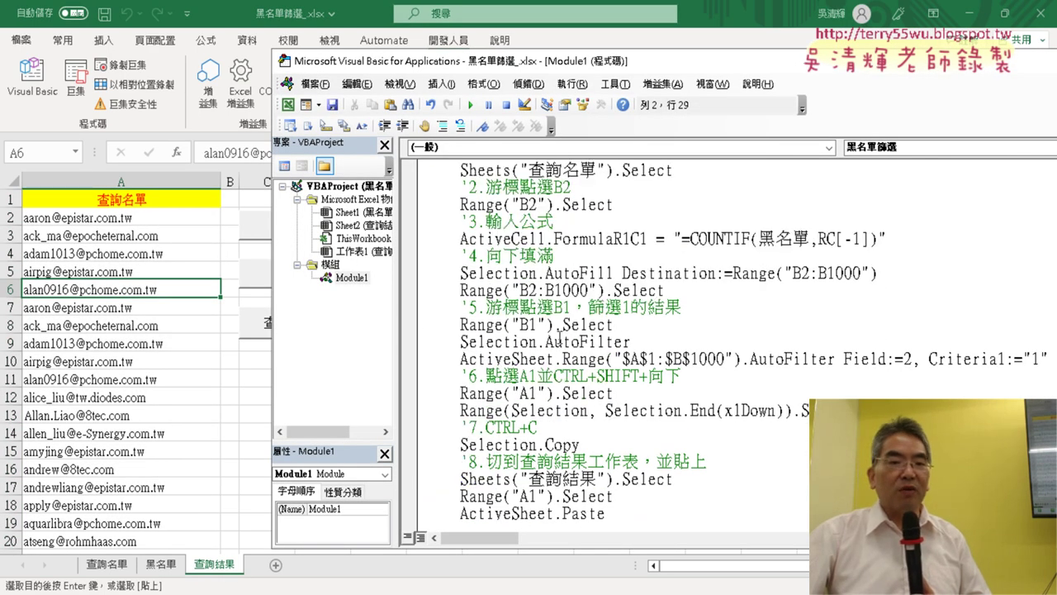
{"action": "scroll", "coordinate": [559, 338], "scroll_direction": "up", "scroll_amount": 1}
{"action": "left_click_drag", "start_coordinate": [750, 188], "coordinate": [431, 191]}
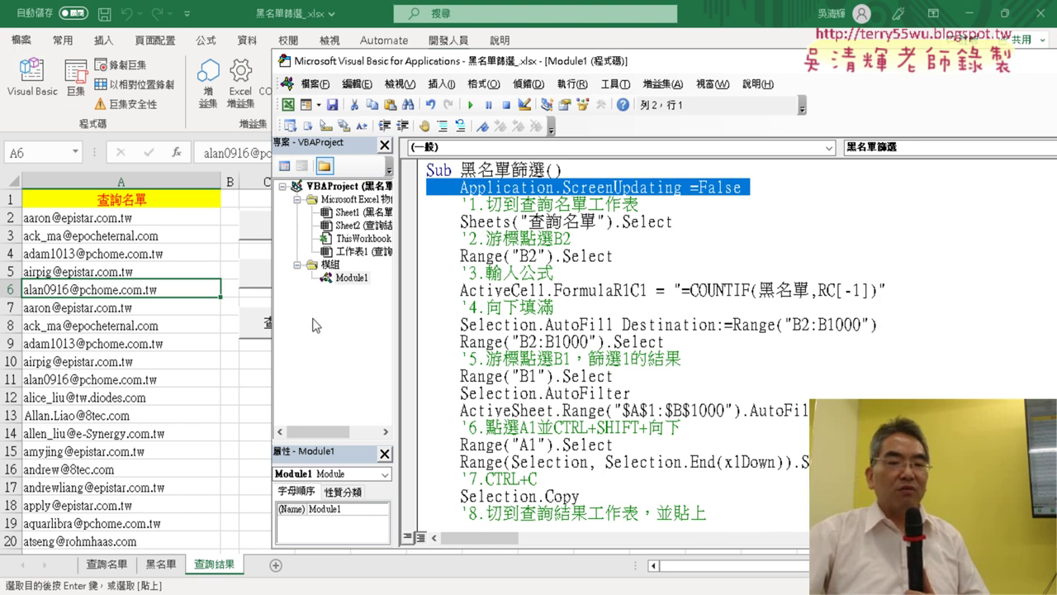
{"action": "left_click", "coordinate": [234, 380]}
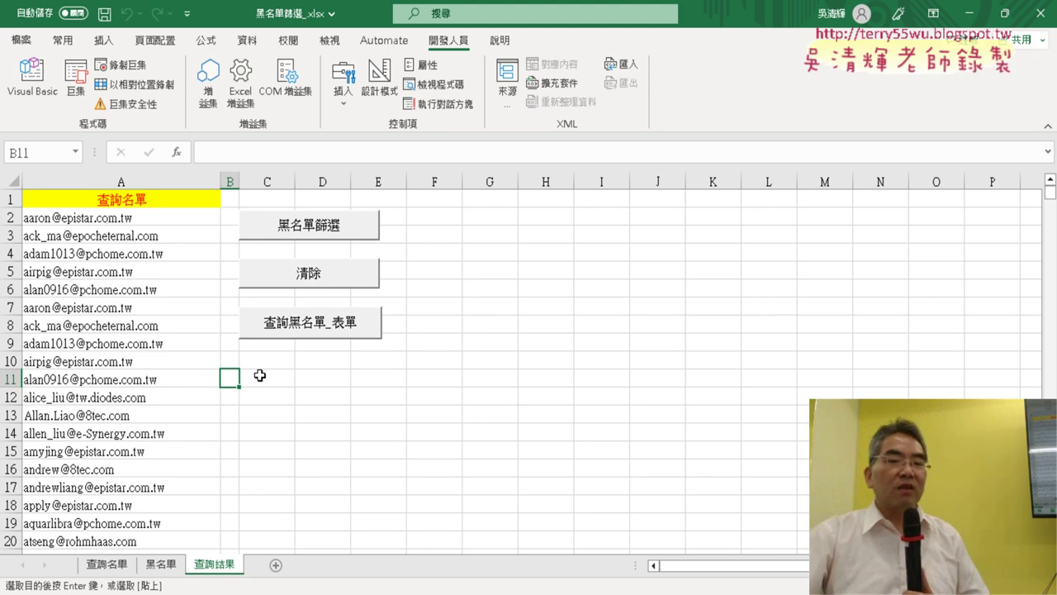
- Inspect the 查詢名單 sheet's B2 COUNTIF formula and headers, then return to 查詢結果 and Chrome
{"action": "left_click", "coordinate": [107, 565]}
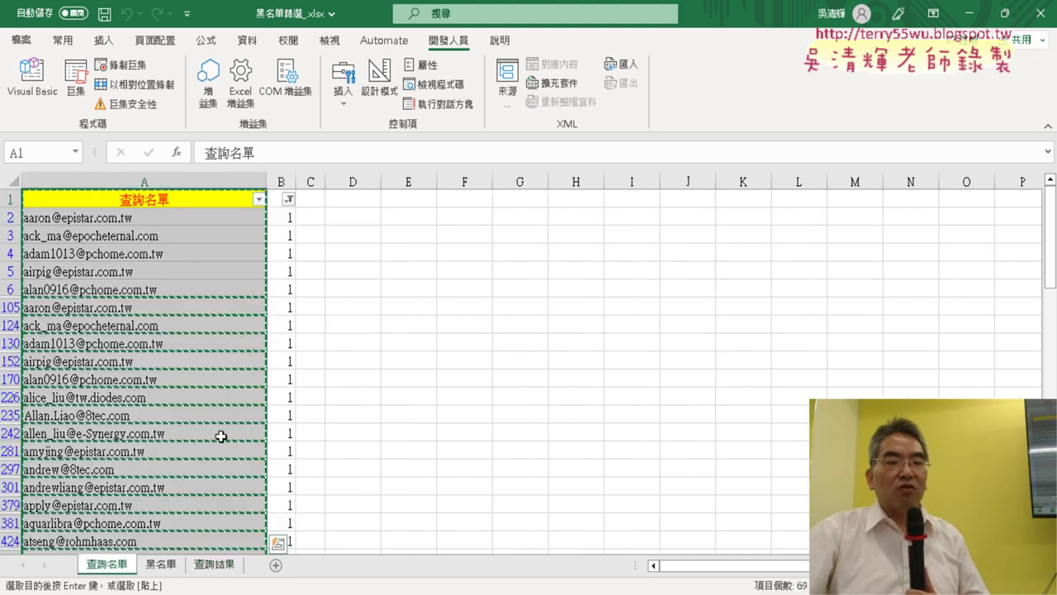
{"action": "left_click", "coordinate": [284, 215]}
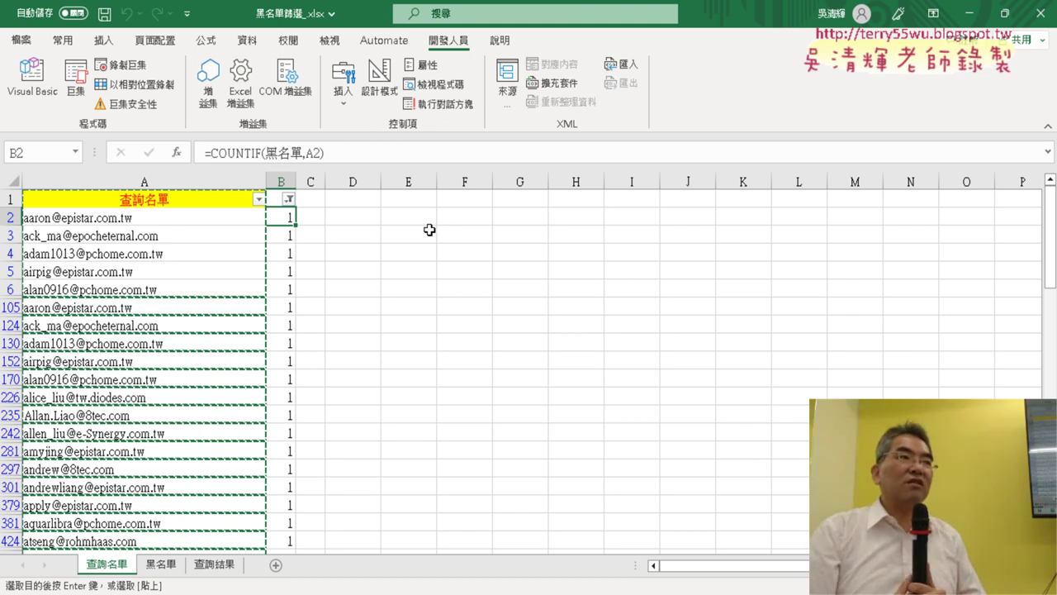
{"action": "left_click", "coordinate": [272, 199]}
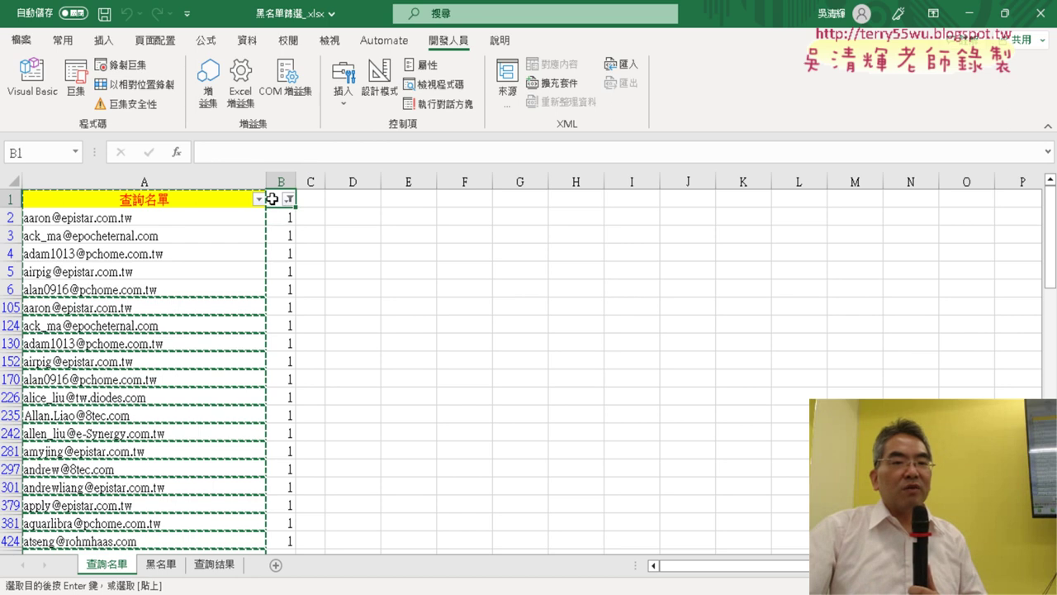
{"action": "left_click", "coordinate": [184, 207]}
{"action": "left_click", "coordinate": [220, 565]}
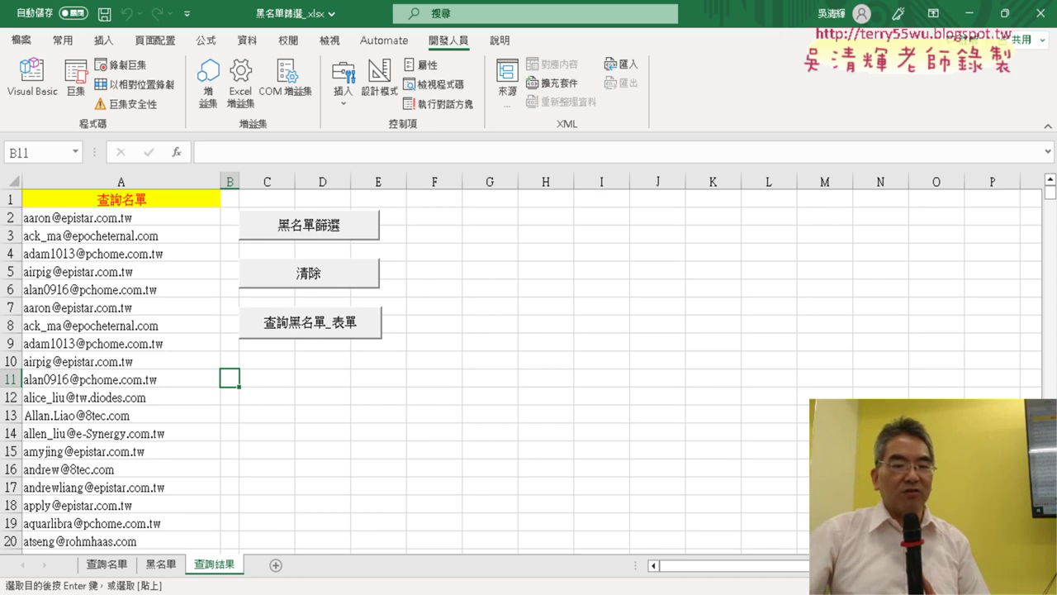
{"action": "key", "text": "alt+Tab"}
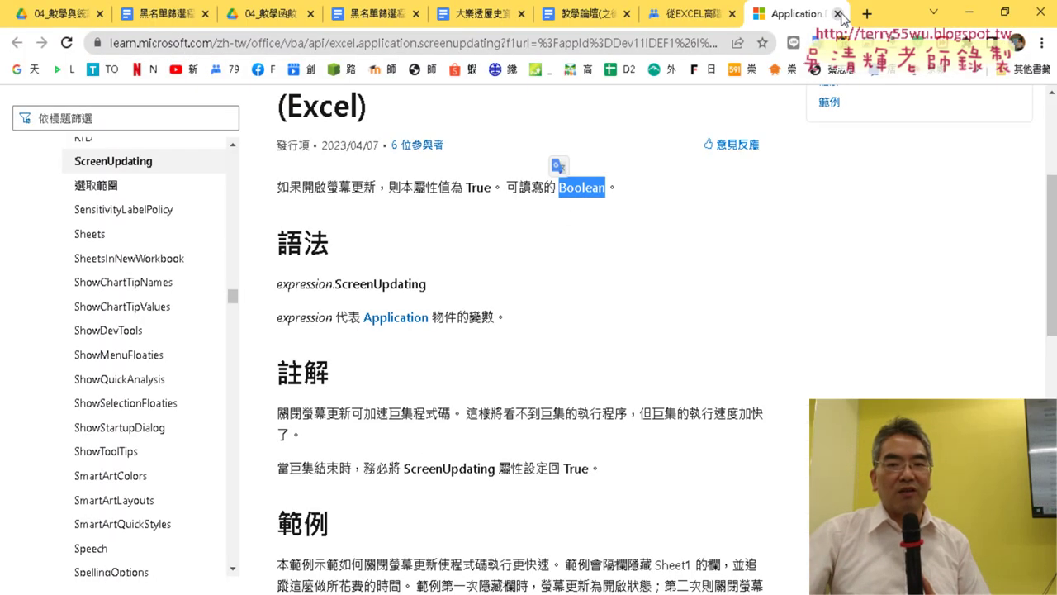
- Close the documentation tab and open the 黑名單篩選程式碼 notes document
{"action": "left_click", "coordinate": [837, 14]}
{"action": "left_click", "coordinate": [183, 23]}
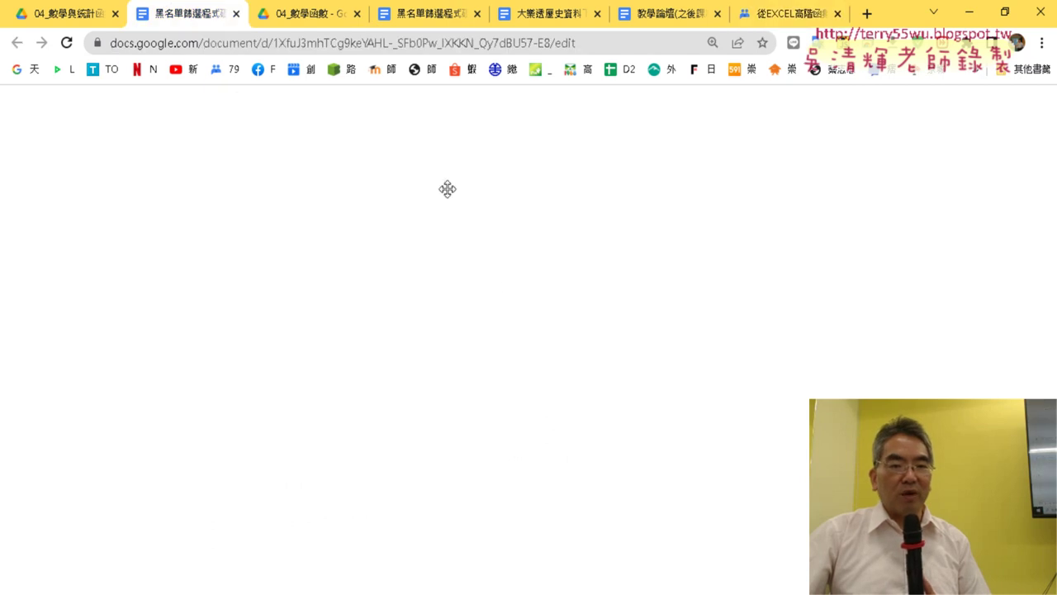
{"action": "scroll", "coordinate": [498, 312], "scroll_direction": "down", "scroll_amount": 2}
{"action": "scroll", "coordinate": [619, 327], "scroll_direction": "down", "scroll_amount": 10}
{"action": "scroll", "coordinate": [619, 327], "scroll_direction": "down", "scroll_amount": 5}
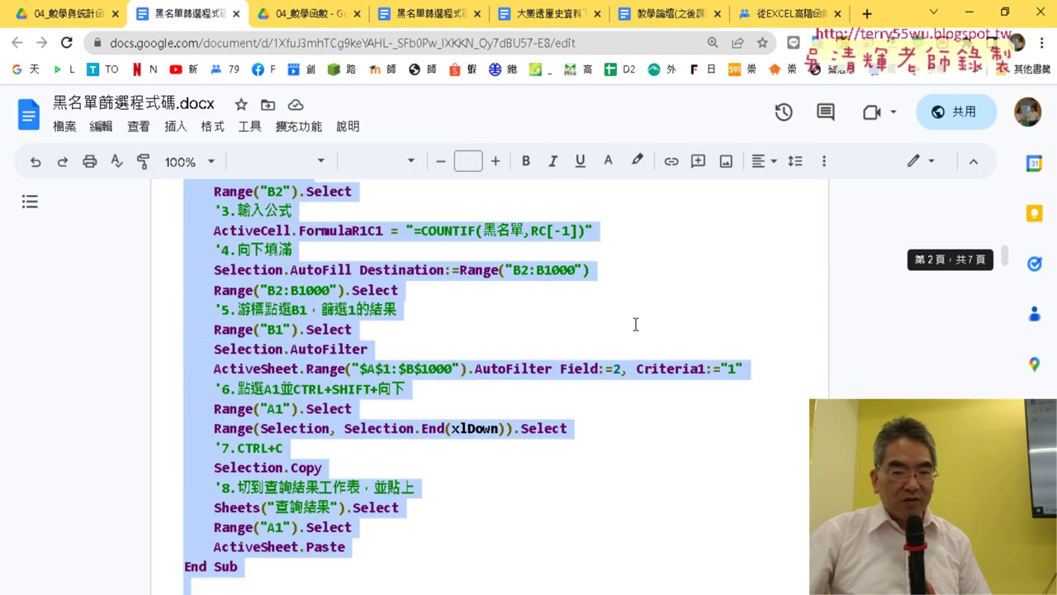
{"action": "scroll", "coordinate": [632, 323], "scroll_direction": "down", "scroll_amount": 1}
{"action": "scroll", "coordinate": [416, 314], "scroll_direction": "up", "scroll_amount": 2}
{"action": "scroll", "coordinate": [376, 313], "scroll_direction": "down", "scroll_amount": 4}
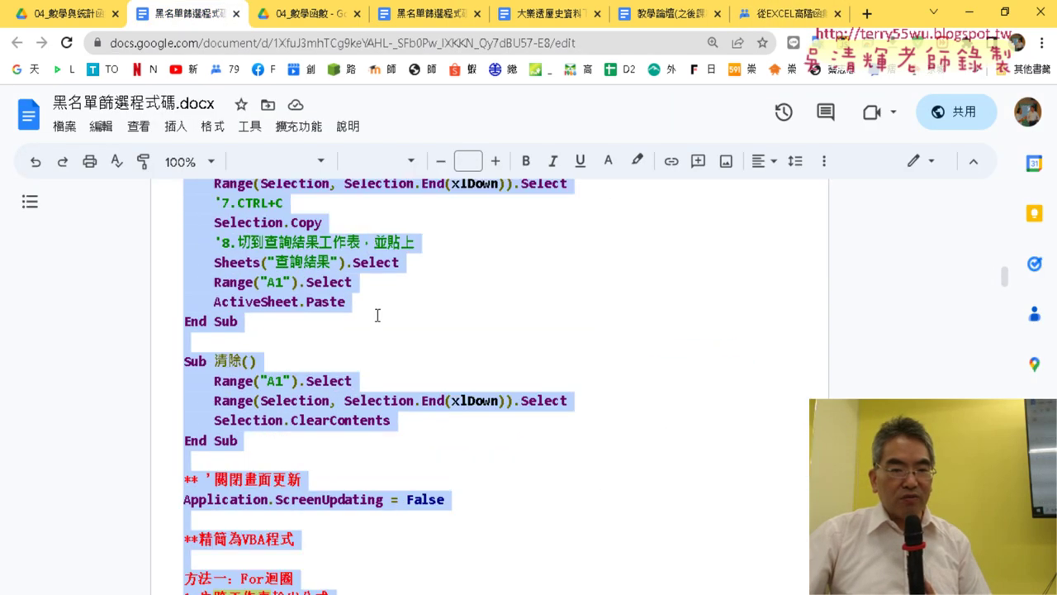
{"action": "scroll", "coordinate": [402, 317], "scroll_direction": "down", "scroll_amount": 4}
{"action": "left_click", "coordinate": [503, 319]}
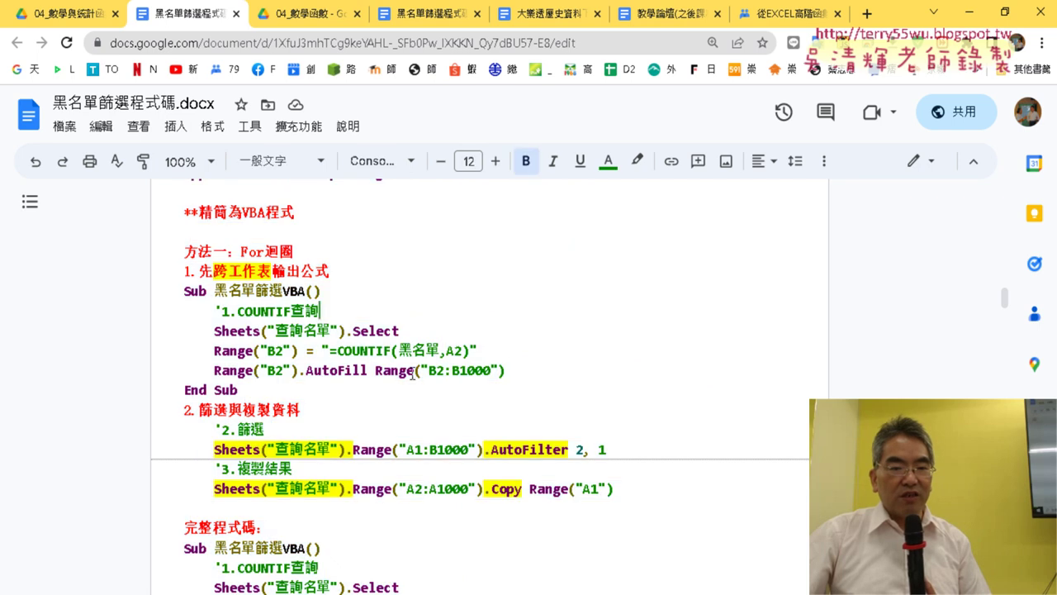
- Select the simplified 黑名單篩選VBA sub from Sub through End Sub
{"action": "left_click_drag", "start_coordinate": [532, 376], "coordinate": [179, 326]}
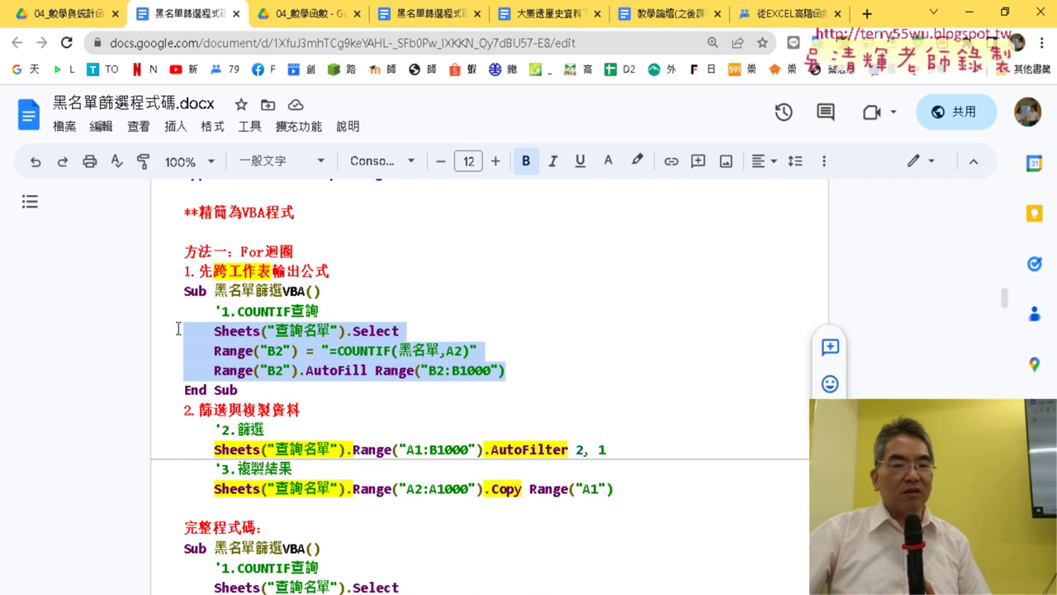
{"action": "left_click_drag", "start_coordinate": [626, 450], "coordinate": [216, 447]}
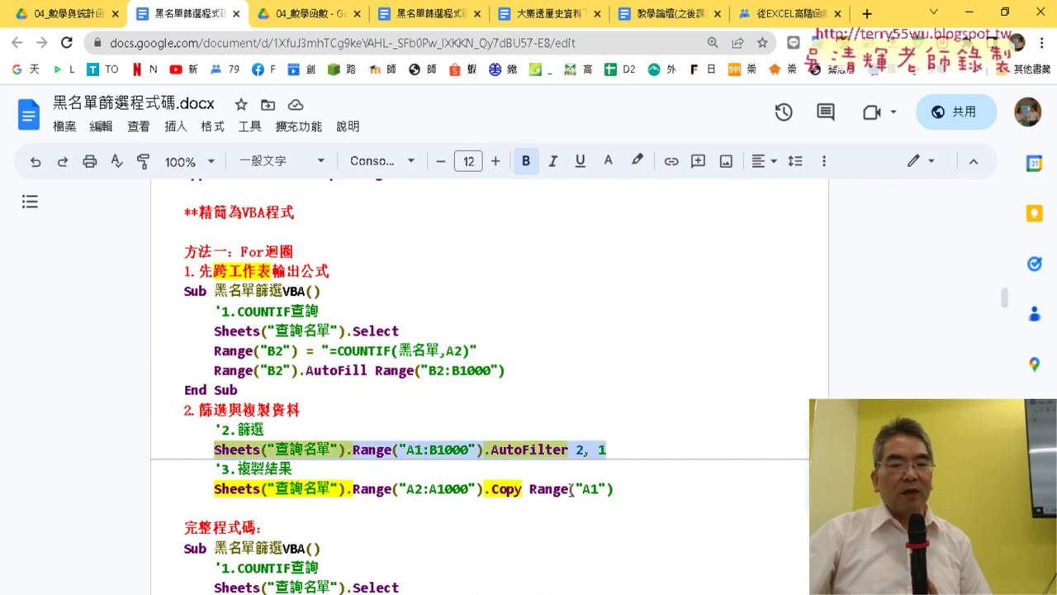
{"action": "left_click_drag", "start_coordinate": [614, 488], "coordinate": [236, 487]}
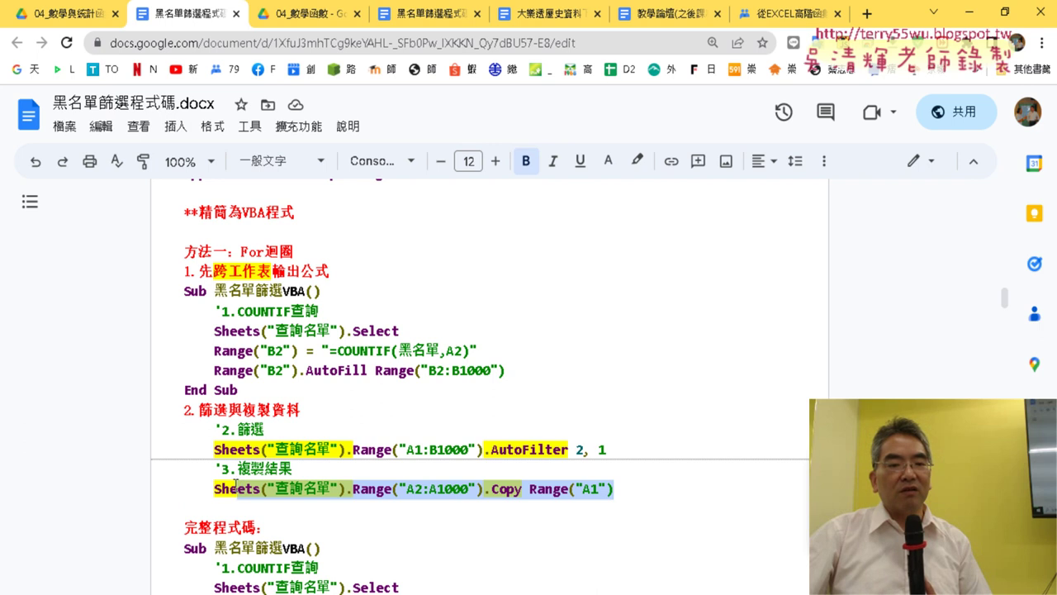
{"action": "left_click_drag", "start_coordinate": [517, 371], "coordinate": [144, 348]}
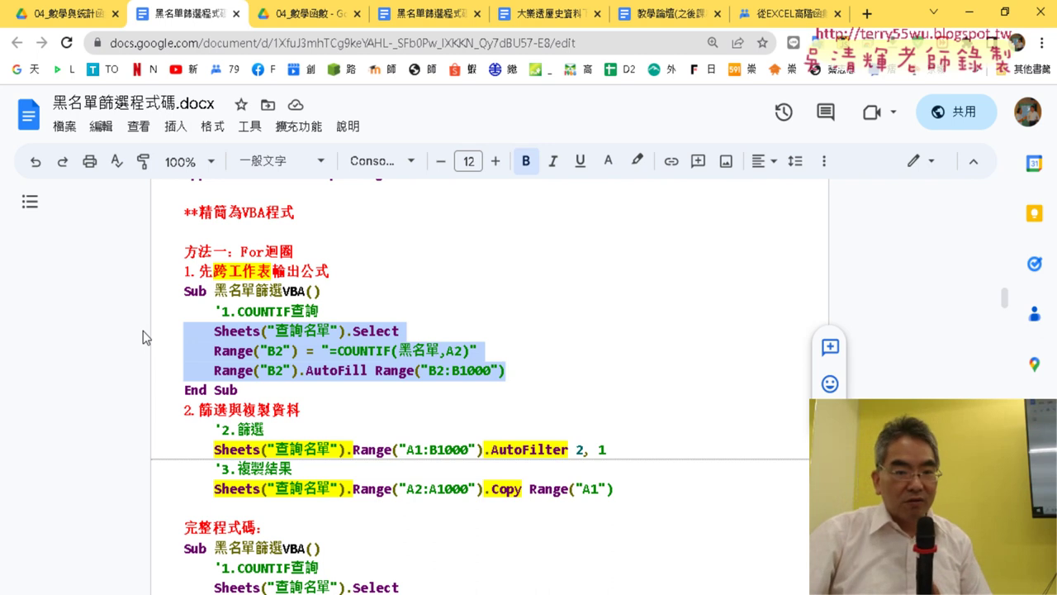
{"action": "left_click_drag", "start_coordinate": [143, 390], "coordinate": [143, 307]}
{"action": "key", "text": "ctrl+c"}
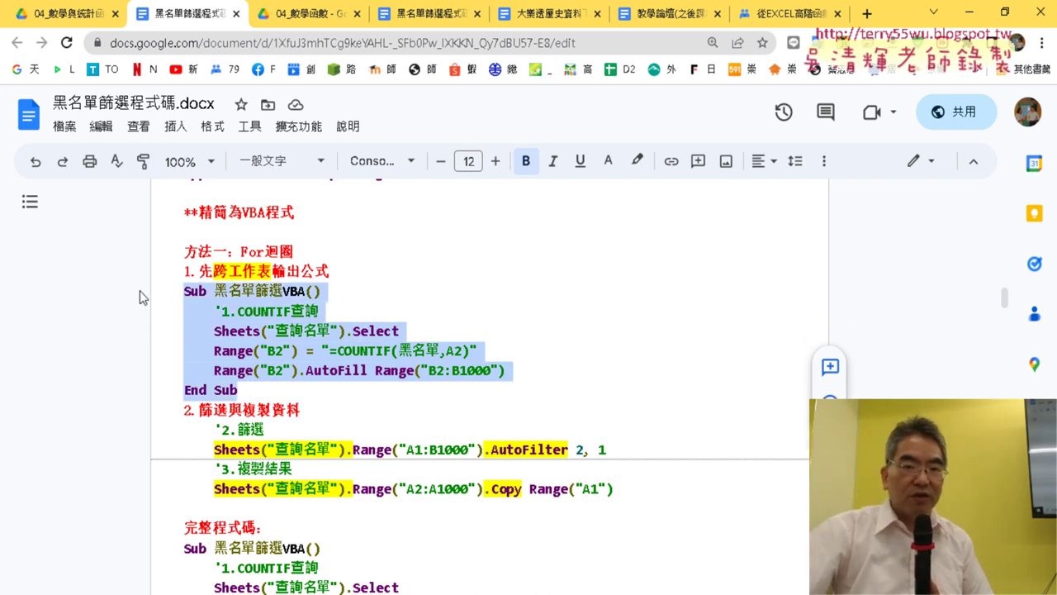
- Paste the 黑名單篩選VBA sub below the 清除 sub in Module1
{"action": "left_click", "coordinate": [975, 16]}
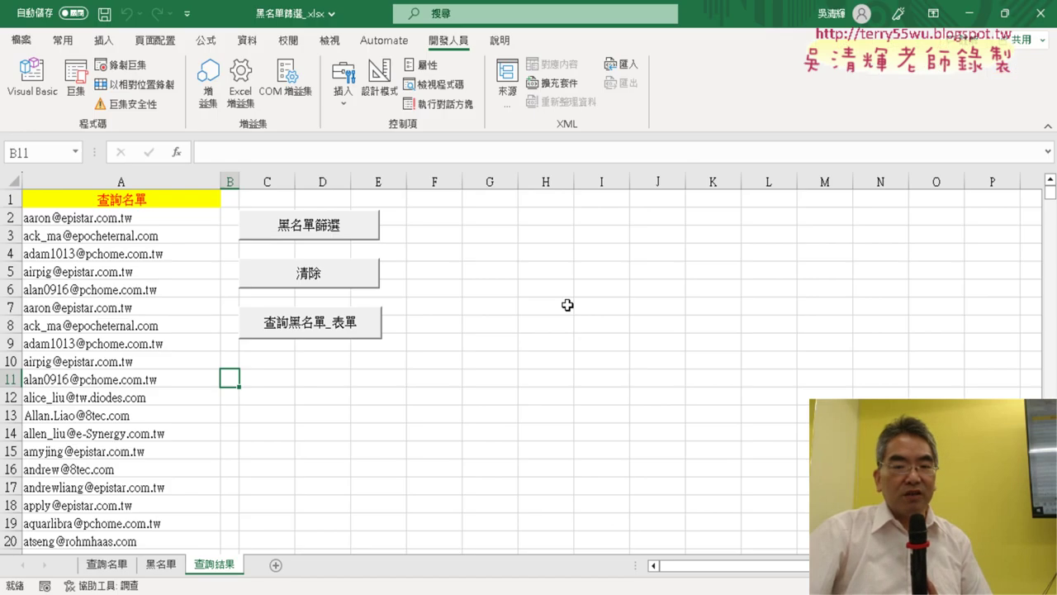
{"action": "left_click", "coordinate": [32, 79]}
{"action": "scroll", "coordinate": [611, 374], "scroll_direction": "down", "scroll_amount": 1}
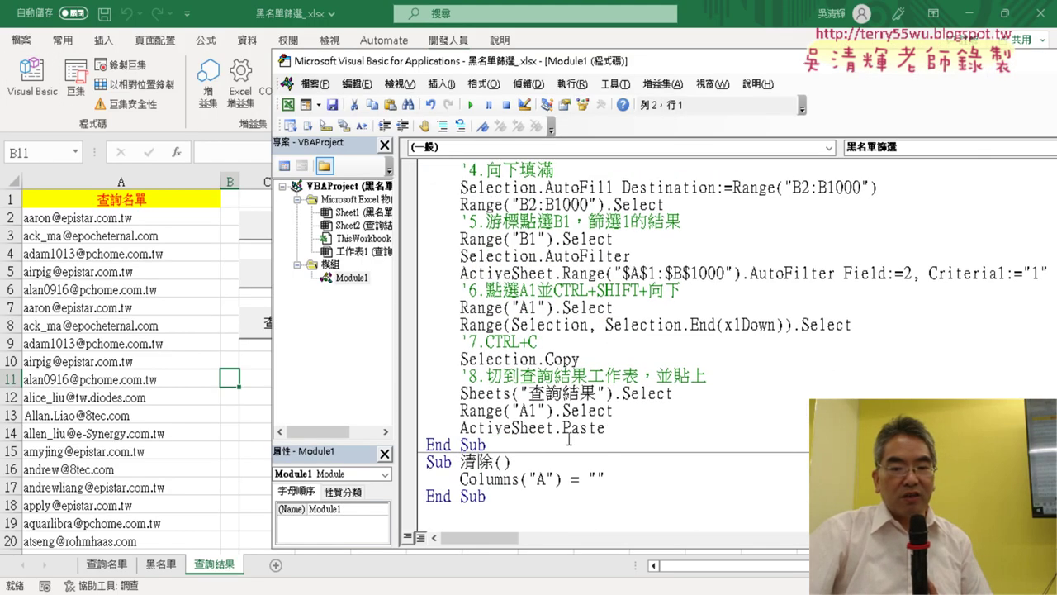
{"action": "left_click", "coordinate": [453, 519]}
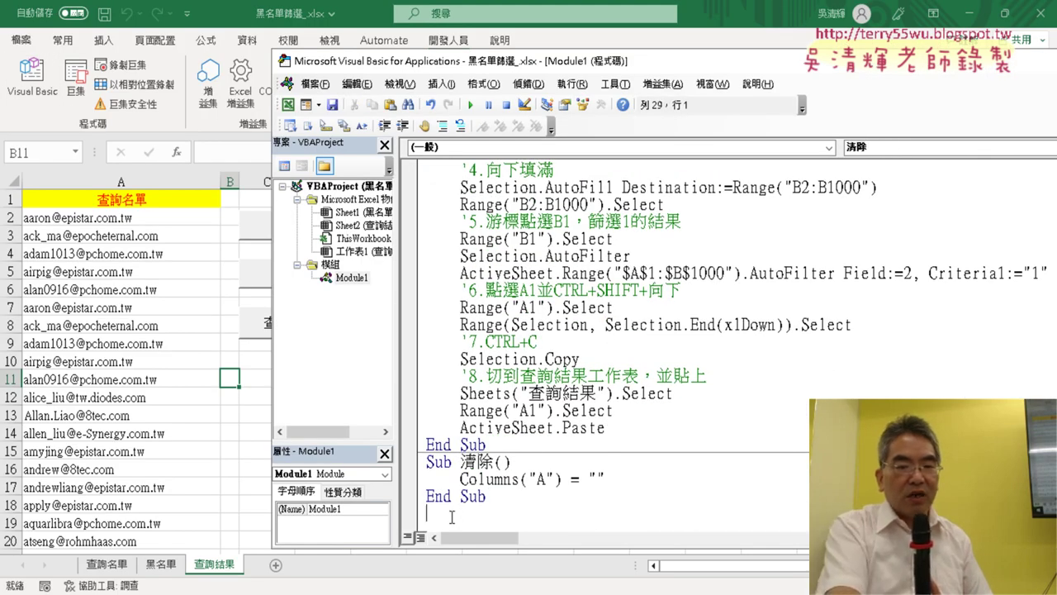
{"action": "key", "text": "ctrl+v"}
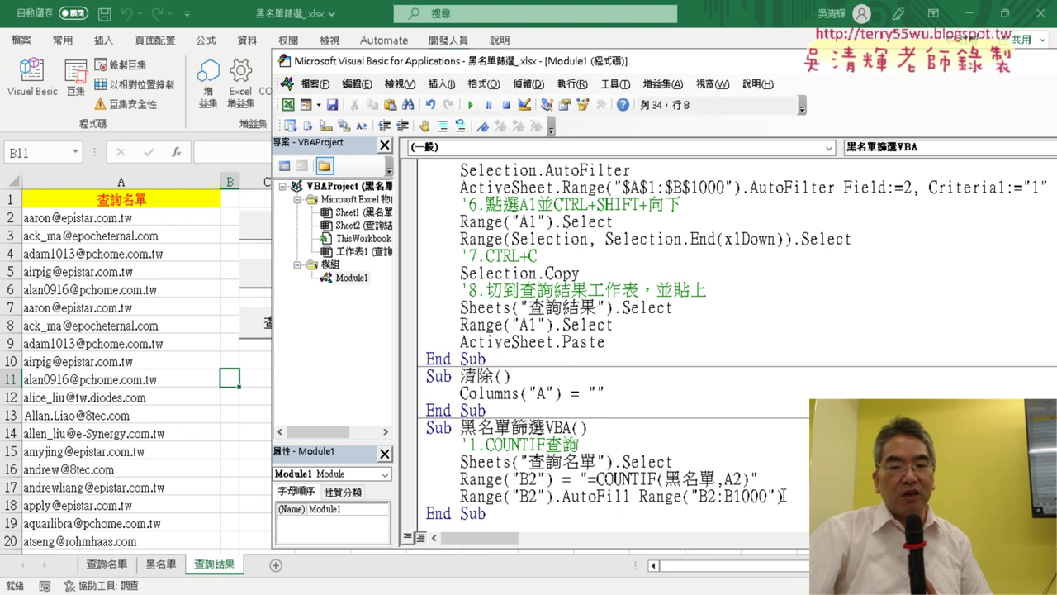
{"action": "key", "text": "Return"}
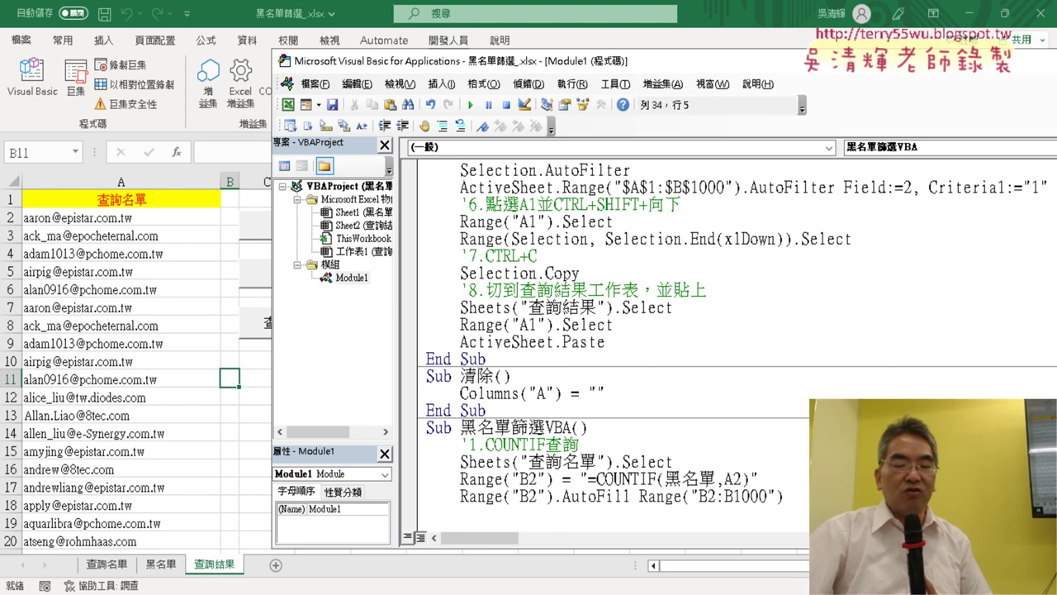
{"action": "scroll", "coordinate": [652, 470], "scroll_direction": "down", "scroll_amount": 1}
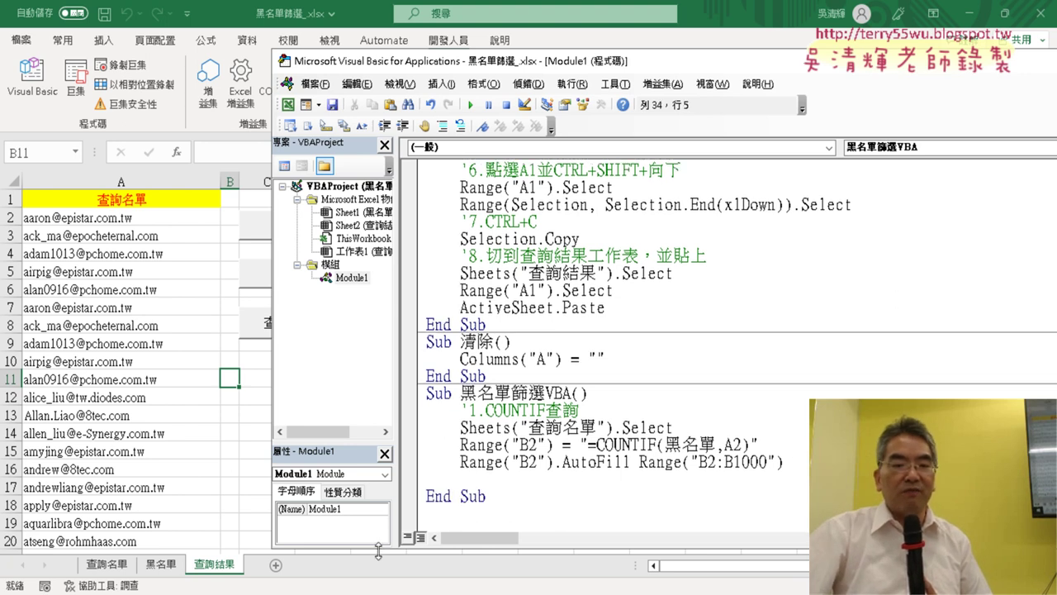
- Copy the '2.篩選 and '3.複製結果 lines from the notes into the macro's blank line
{"action": "key", "text": "alt+Tab"}
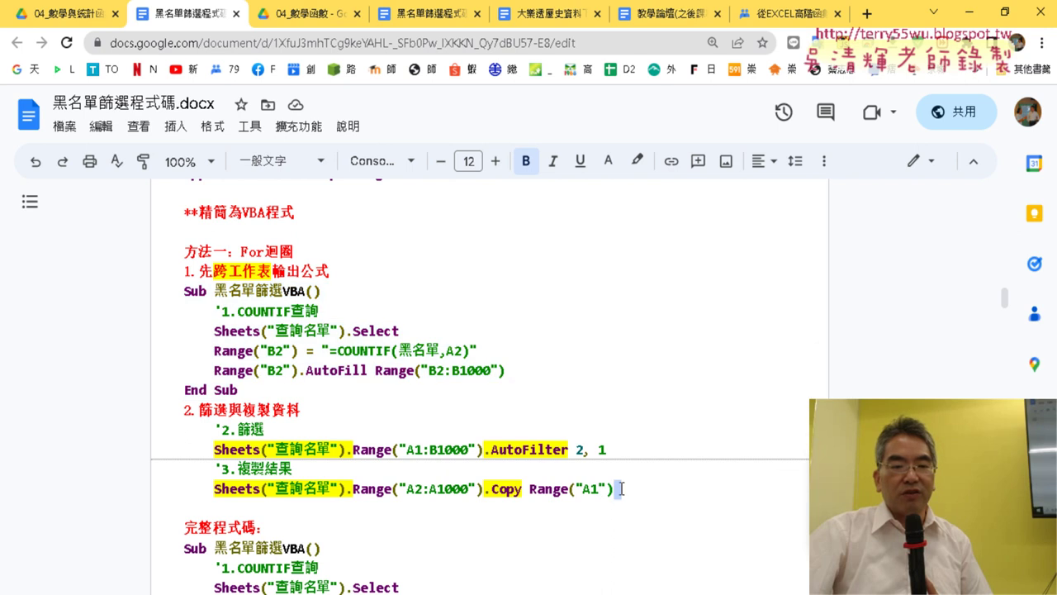
{"action": "left_click_drag", "start_coordinate": [613, 489], "coordinate": [161, 425]}
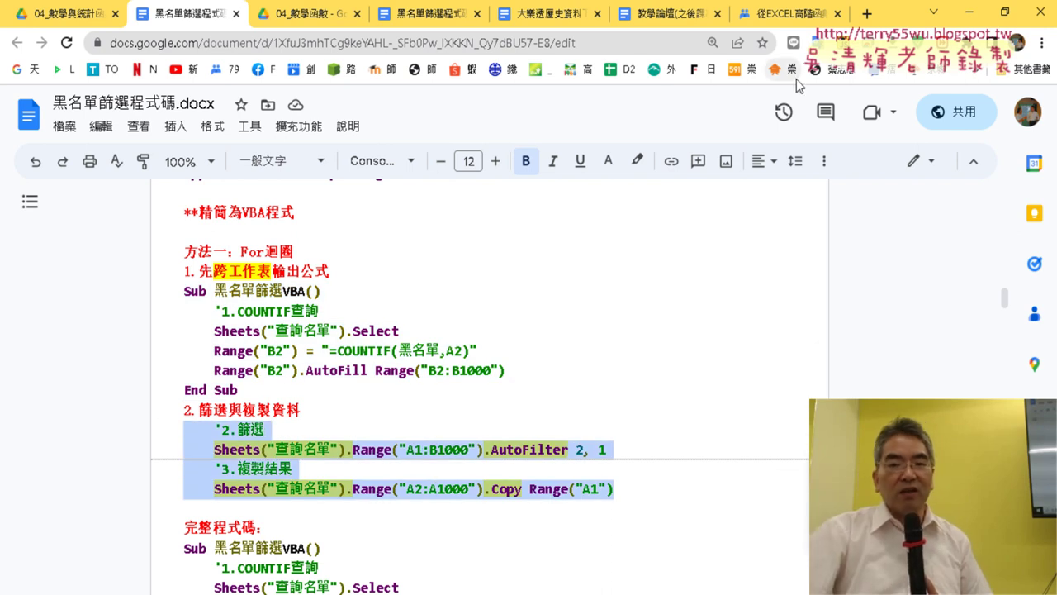
{"action": "key", "text": "alt+Tab"}
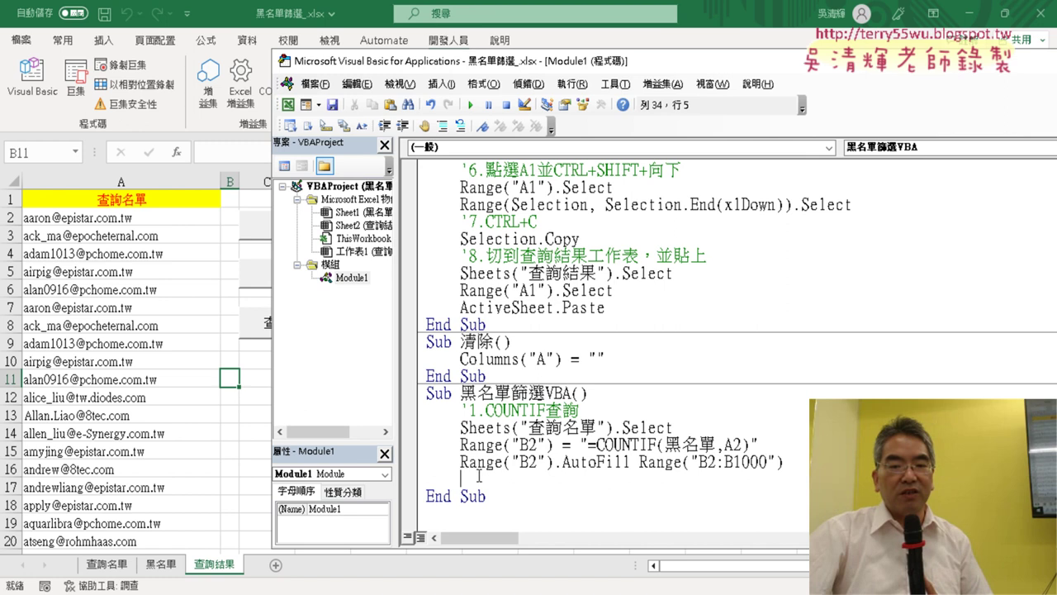
{"action": "left_click", "coordinate": [415, 477]}
{"action": "key", "text": "ctrl+v"}
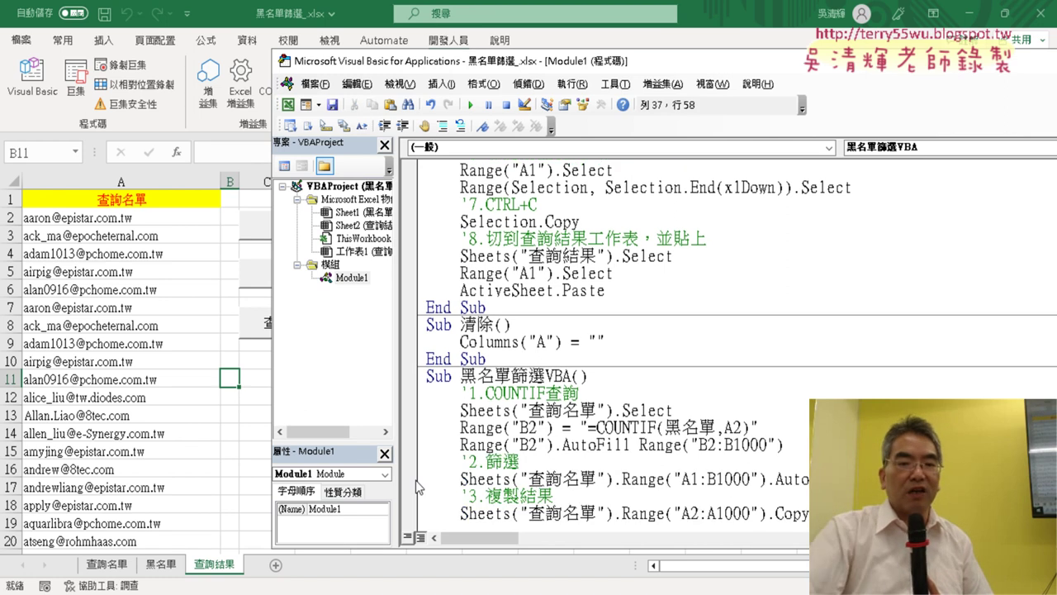
- Run the 清除 macro to empty column A of 查詢結果
{"action": "scroll", "coordinate": [496, 438], "scroll_direction": "down", "scroll_amount": 1}
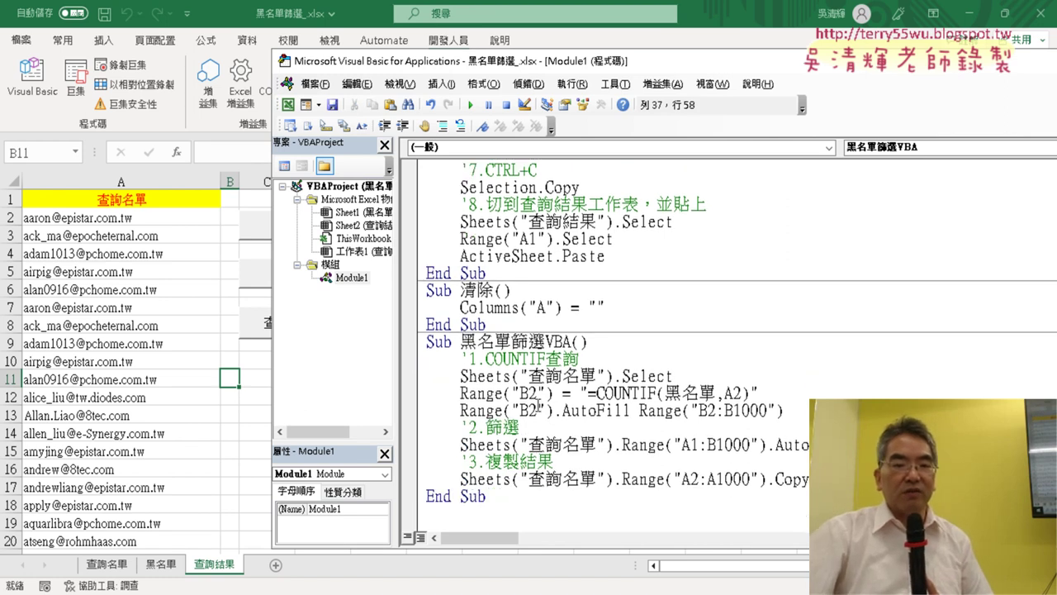
{"action": "left_click", "coordinate": [518, 306]}
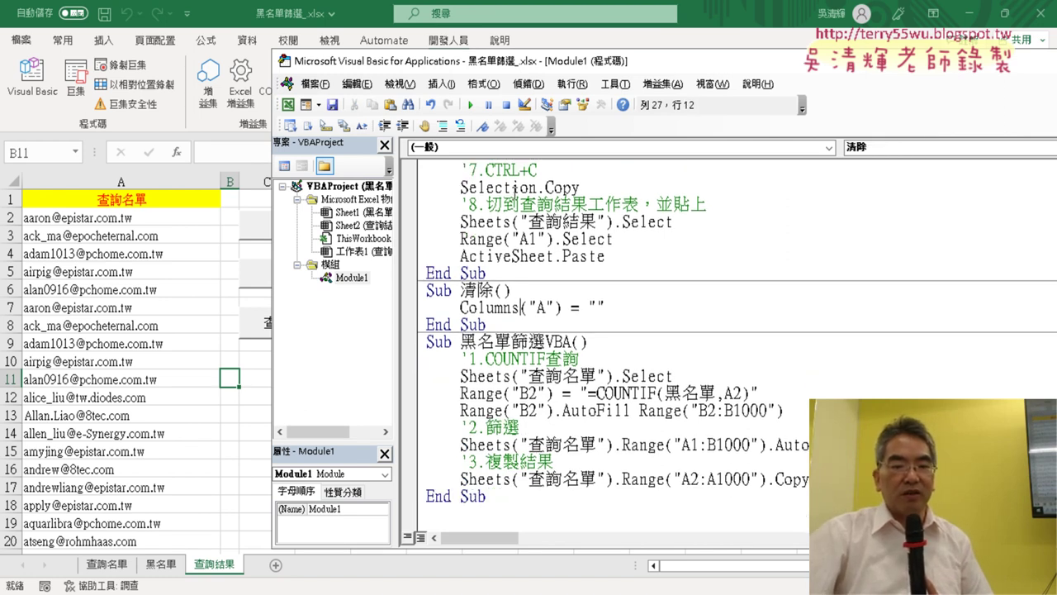
{"action": "left_click", "coordinate": [470, 105]}
{"action": "left_click", "coordinate": [548, 393]}
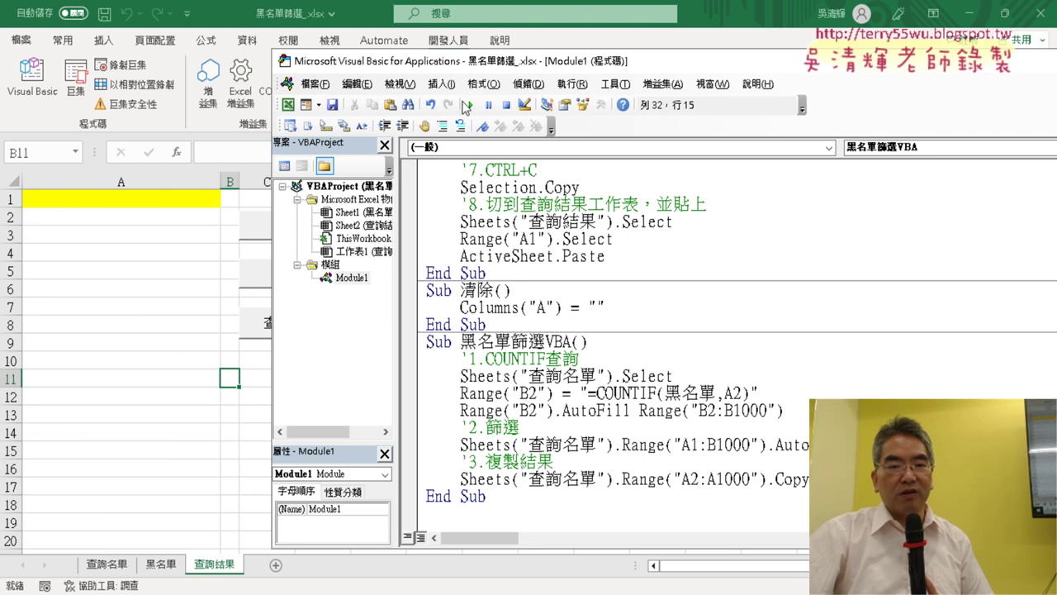
- Run 黑名單篩選VBA, debug the 1004 error, and check the filtered 查詢名單 sheet
{"action": "left_click", "coordinate": [470, 105]}
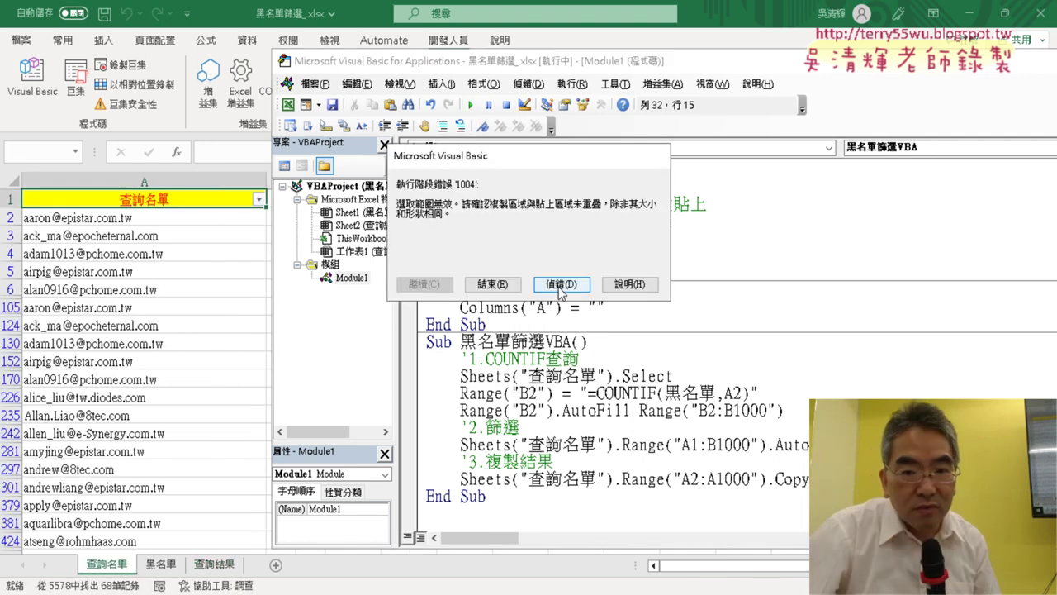
{"action": "left_click", "coordinate": [560, 284]}
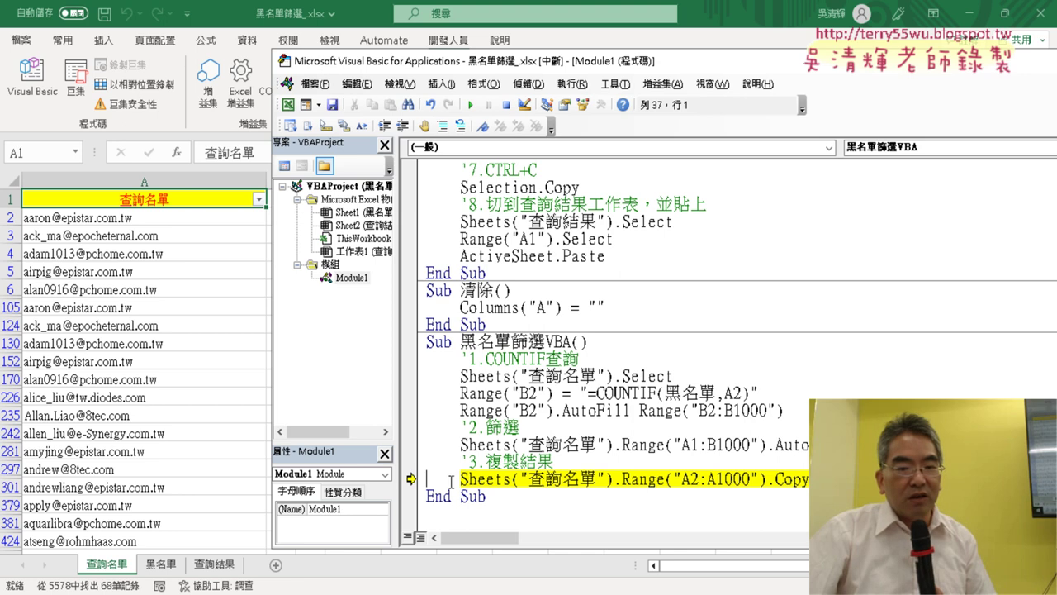
{"action": "left_click", "coordinate": [219, 567]}
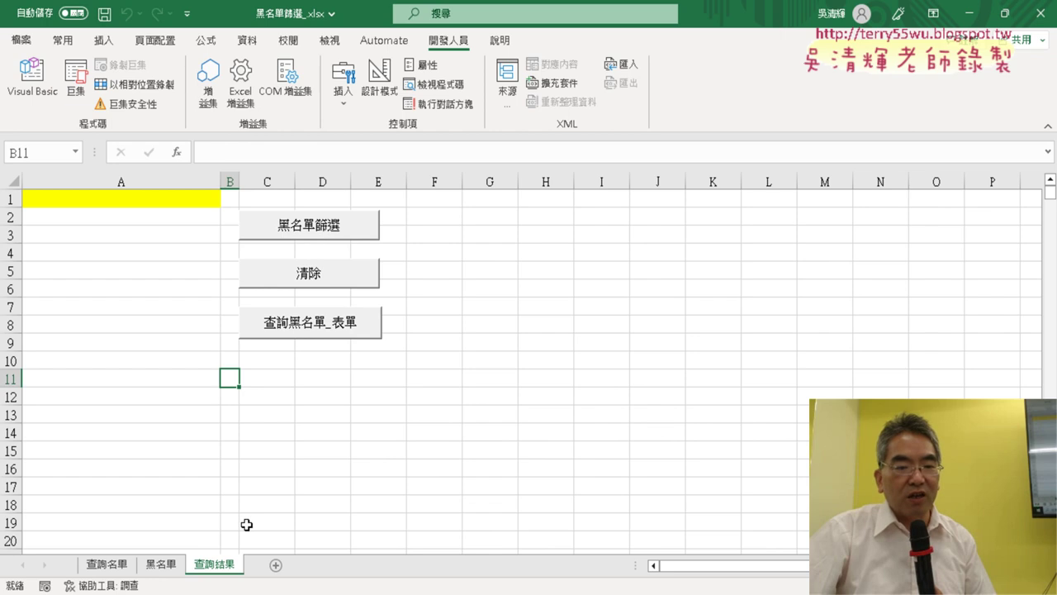
{"action": "left_click", "coordinate": [114, 566]}
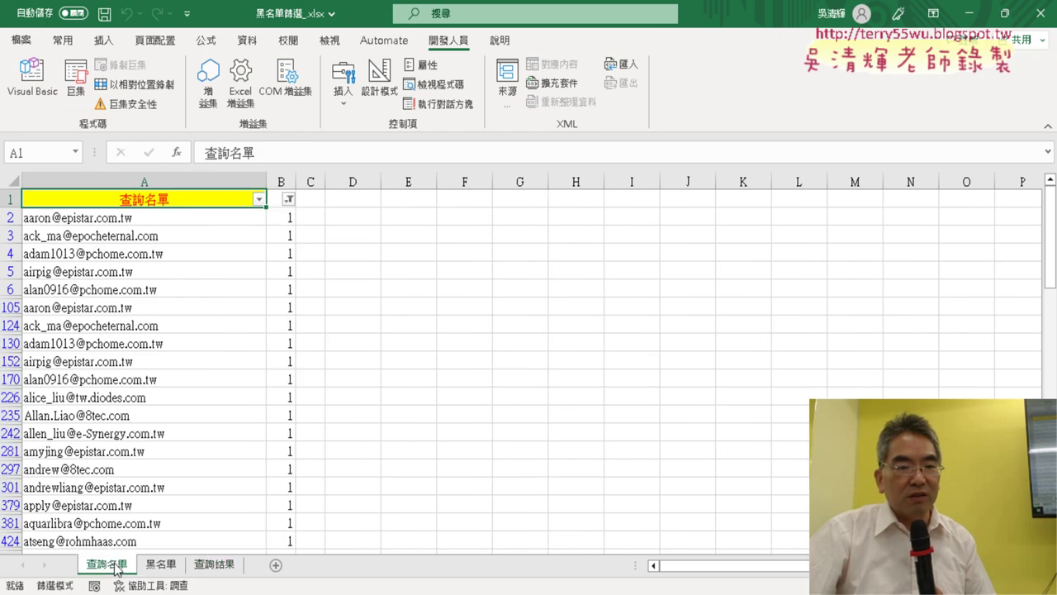
{"action": "left_click", "coordinate": [215, 568]}
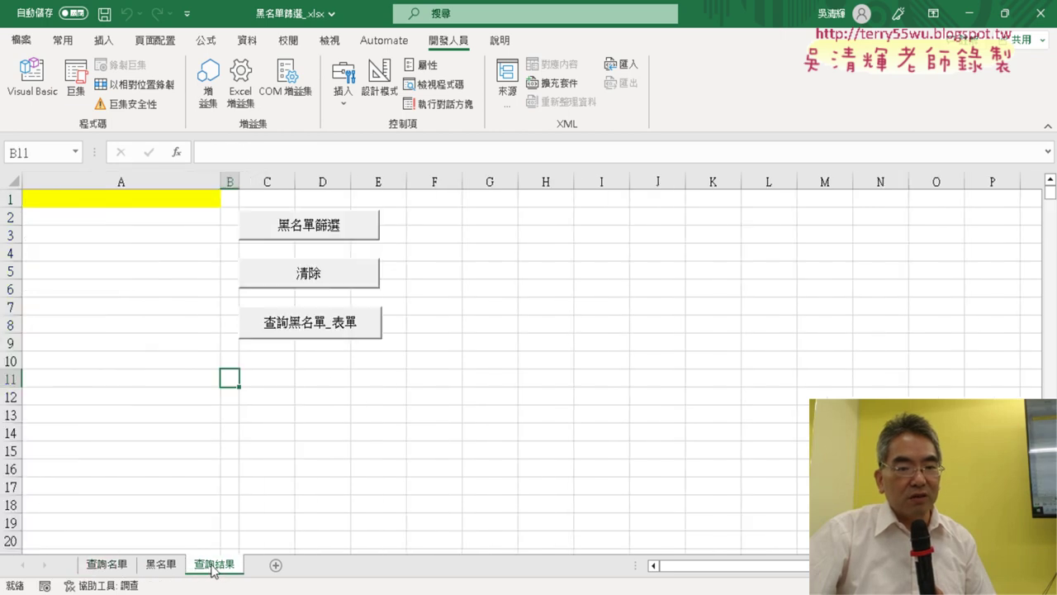
- Reset the paused macro, run it again, and jump to the failing Copy line
{"action": "left_click", "coordinate": [32, 79]}
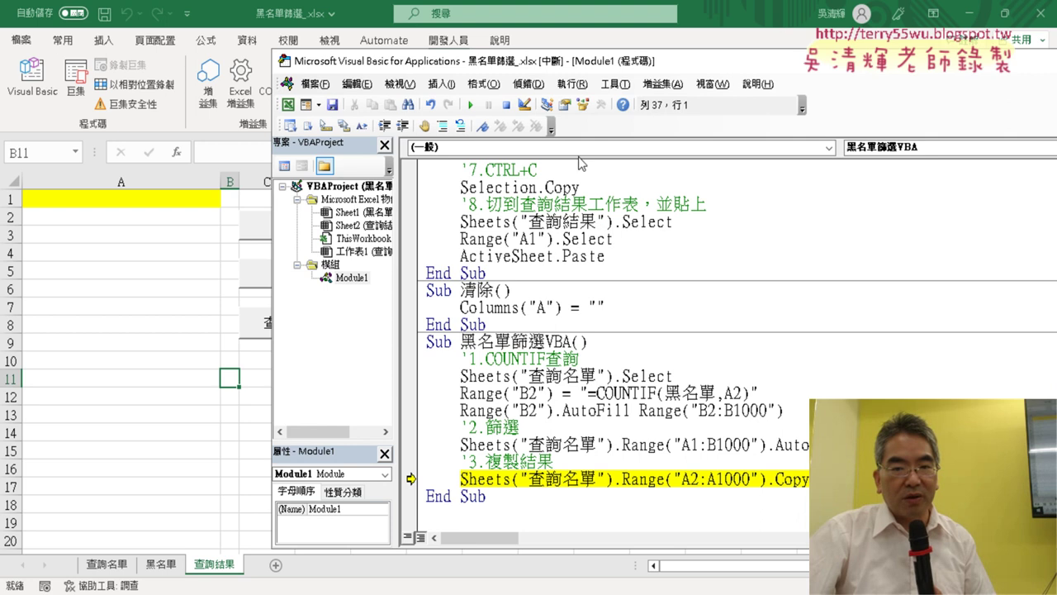
{"action": "left_click", "coordinate": [506, 105]}
{"action": "left_click", "coordinate": [639, 410]}
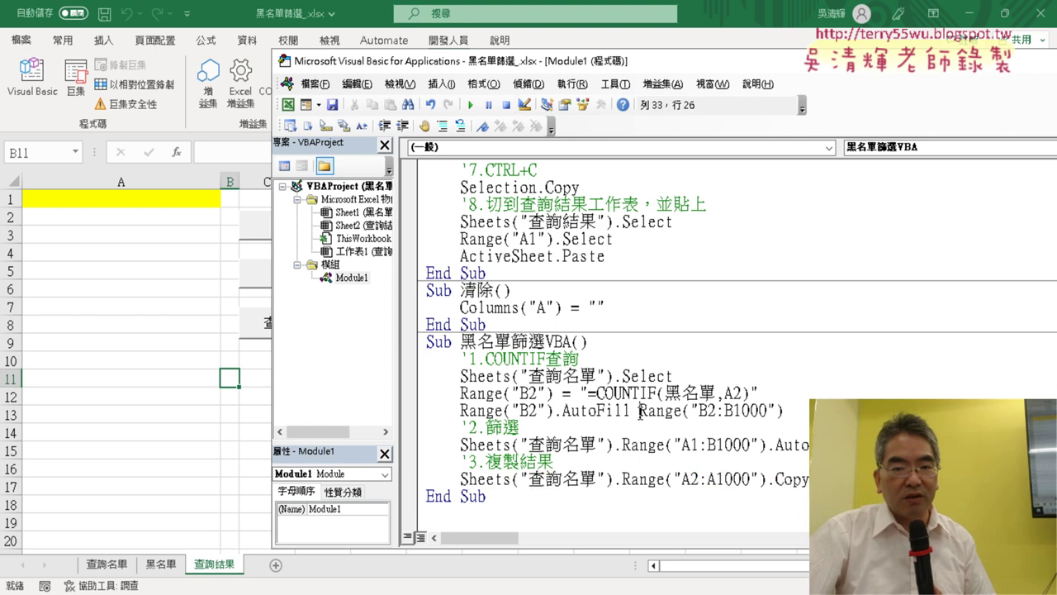
{"action": "left_click", "coordinate": [471, 105]}
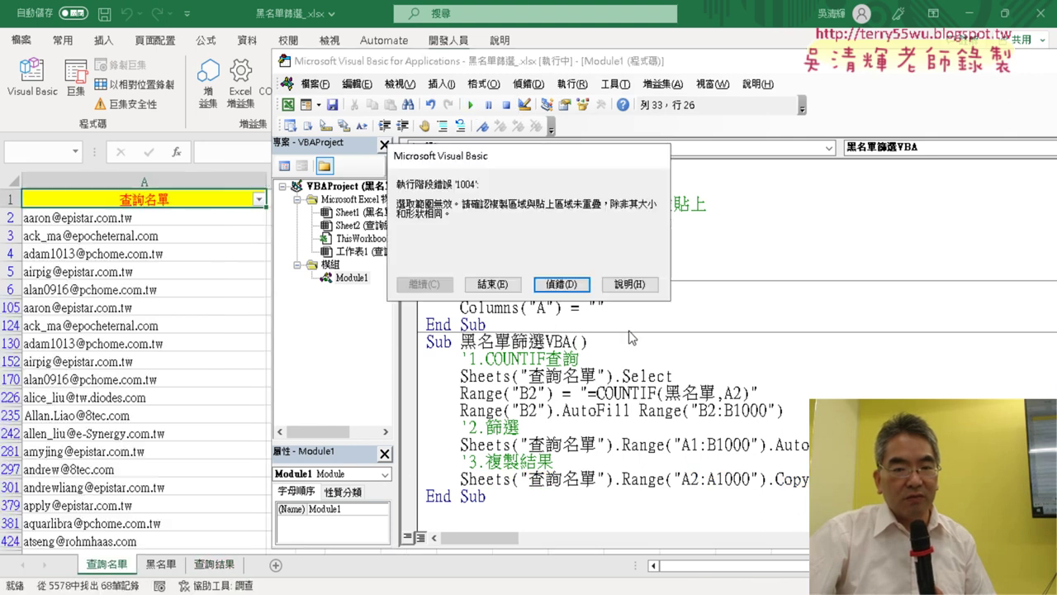
{"action": "left_click", "coordinate": [567, 284]}
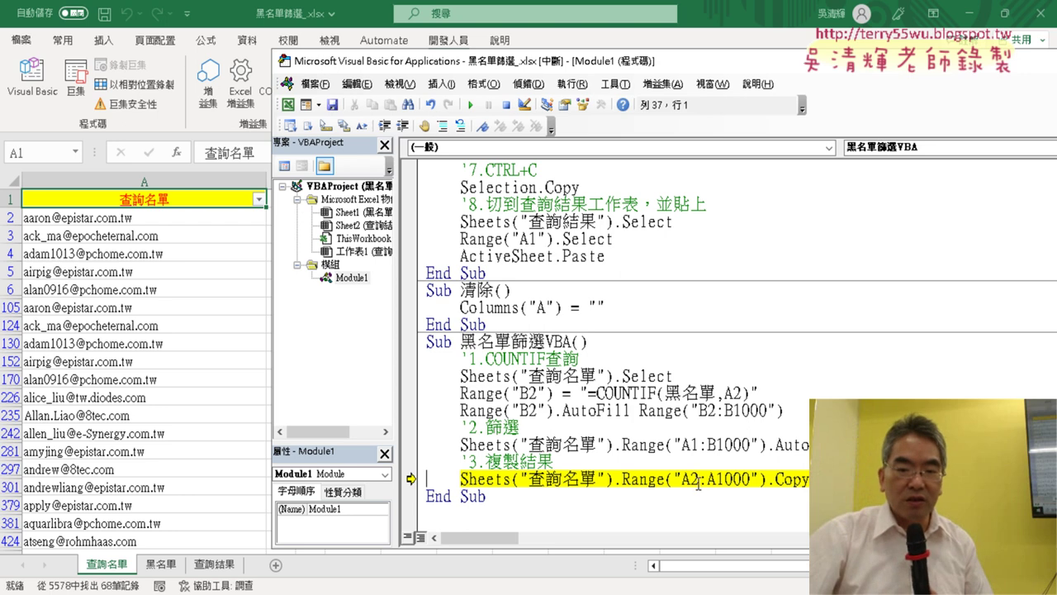
- Clear the filter on 查詢名單 and confirm the list ends at row 5579
{"action": "left_click", "coordinate": [143, 393]}
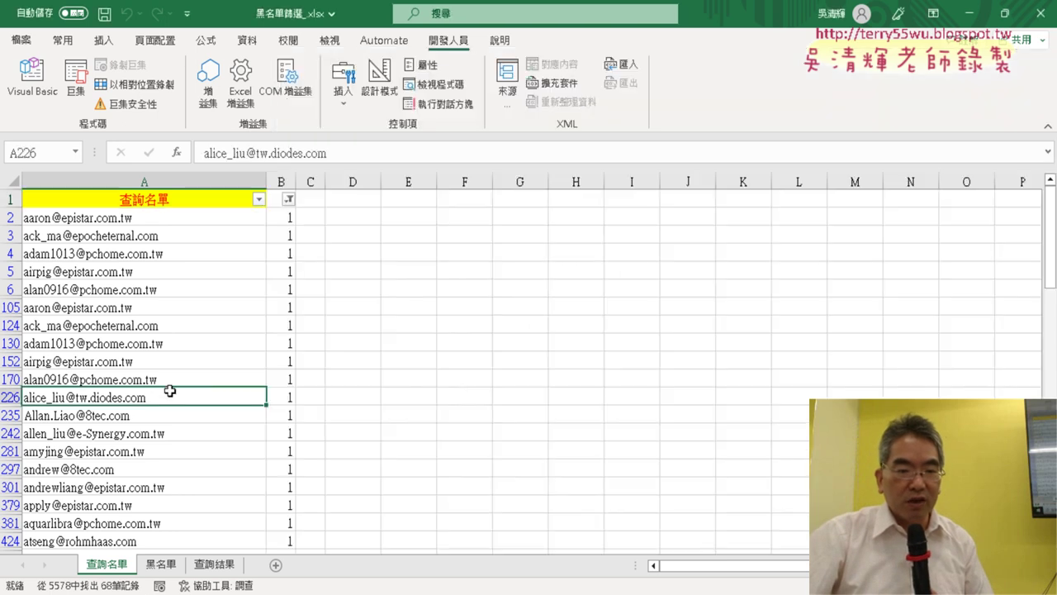
{"action": "key", "text": "ctrl+Down"}
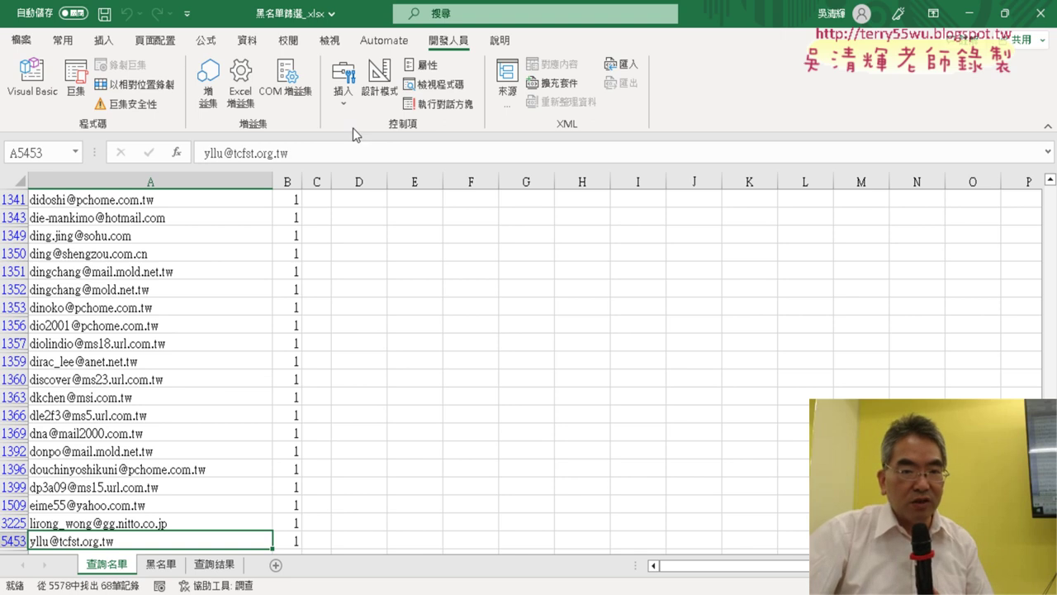
{"action": "left_click", "coordinate": [247, 39]}
{"action": "left_click", "coordinate": [584, 83]}
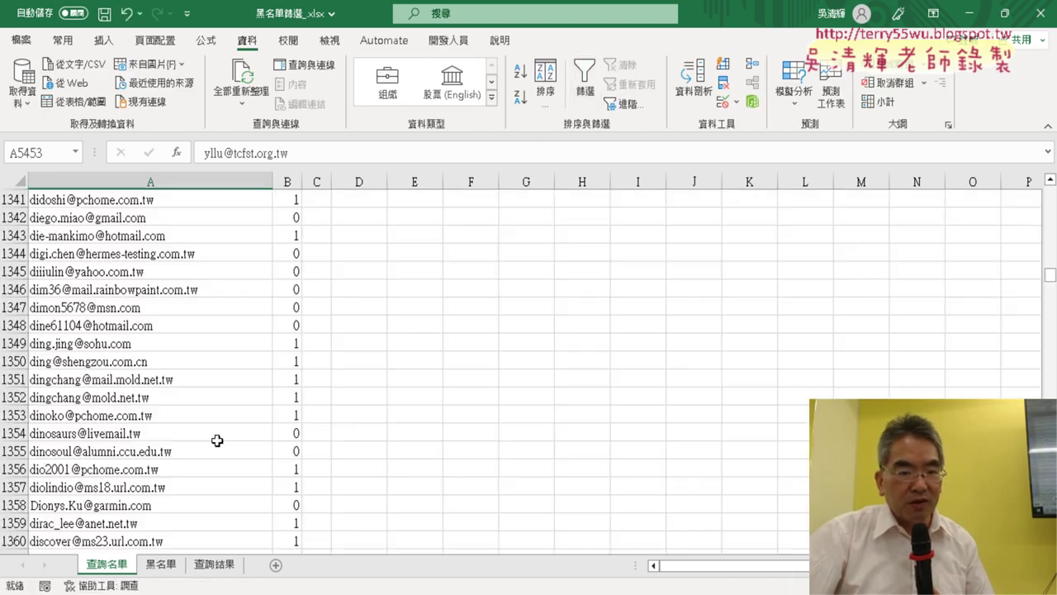
{"action": "scroll", "coordinate": [218, 435], "scroll_direction": "down", "scroll_amount": 2}
{"action": "left_click", "coordinate": [168, 419]}
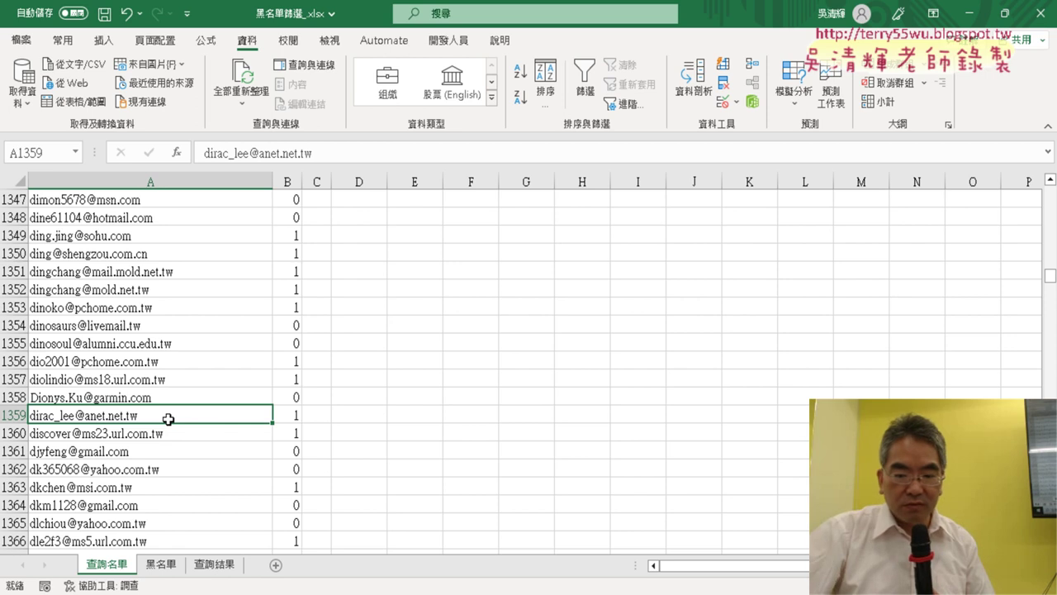
{"action": "key", "text": "ctrl+Down"}
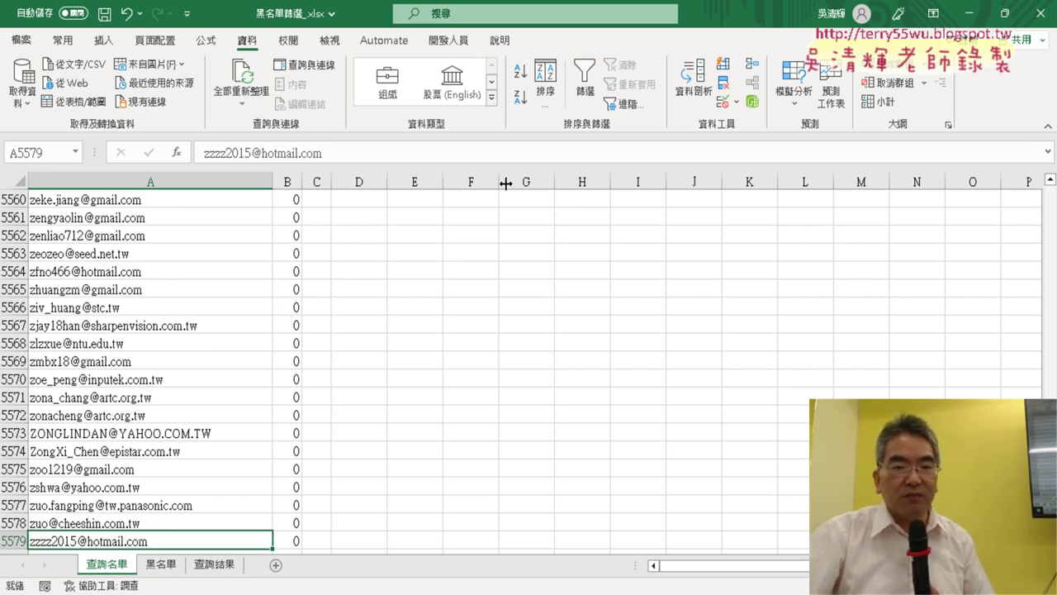
{"action": "left_click", "coordinate": [449, 40]}
{"action": "left_click", "coordinate": [32, 80]}
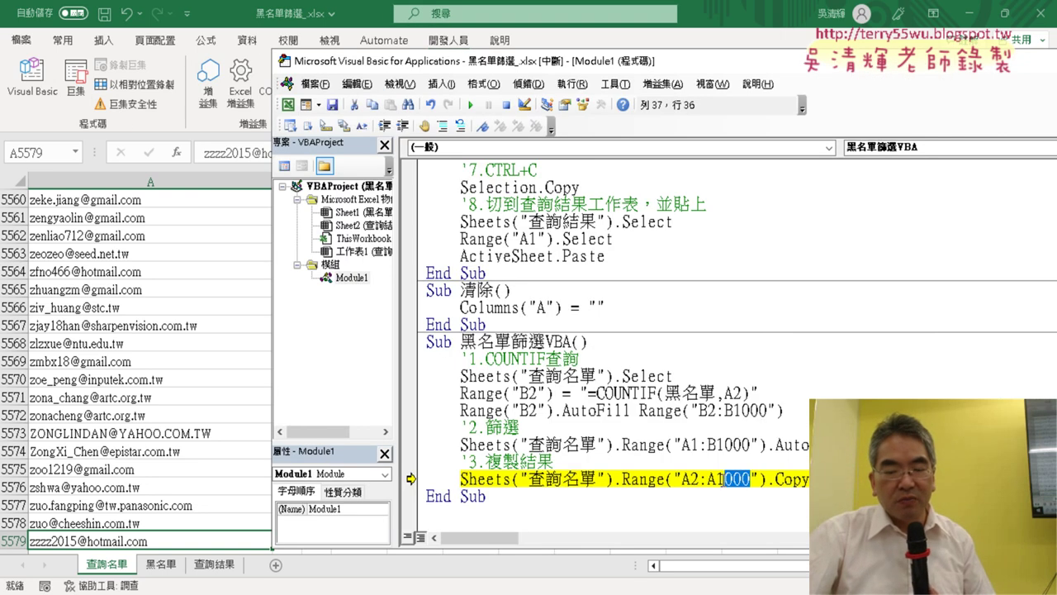
- Change the macro's AutoFill and AutoFilter end rows from 1000 to 5579
{"action": "mouse_move", "coordinate": [719, 483]}
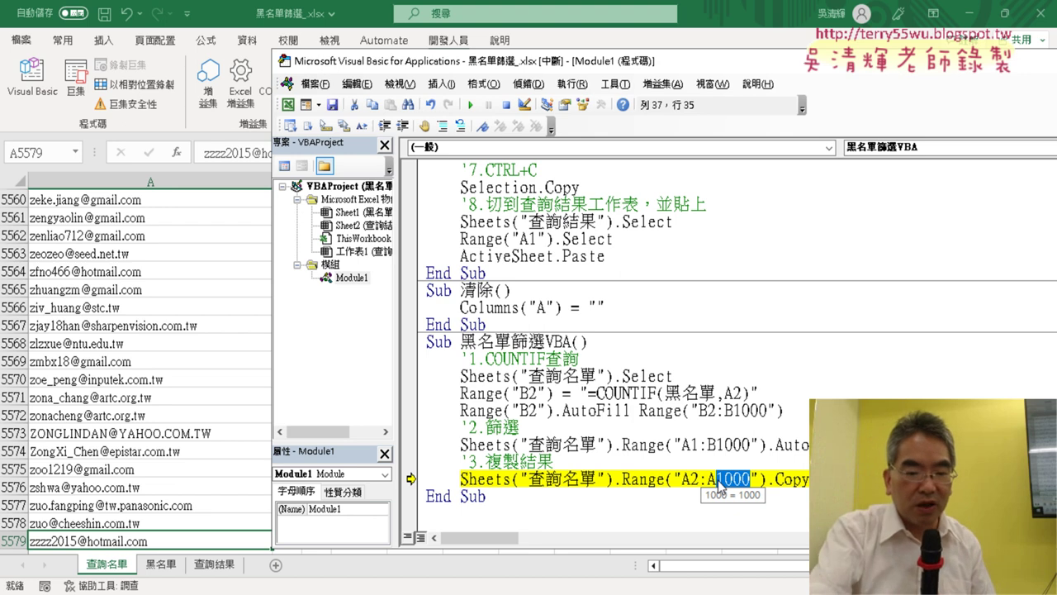
{"action": "type", "text": "55"}
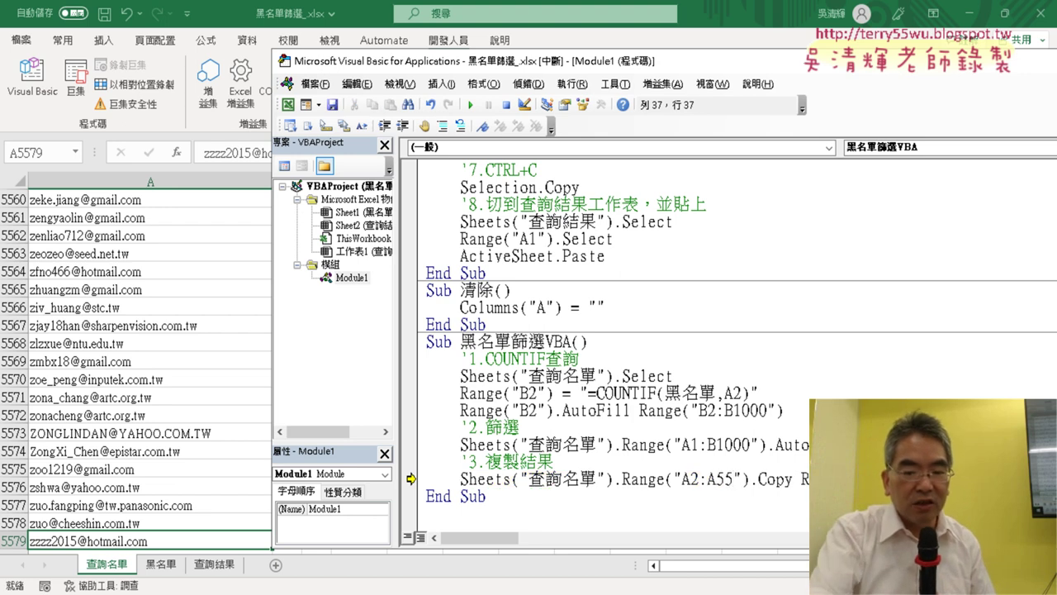
{"action": "type", "text": "79"}
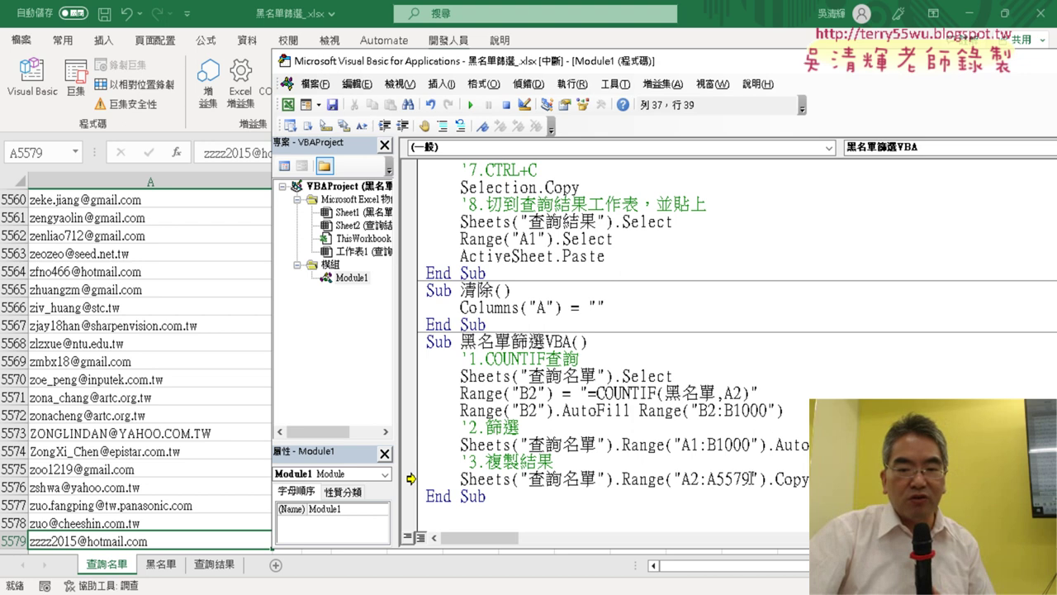
{"action": "mouse_move", "coordinate": [750, 478]}
{"action": "left_mouse_down"}
{"action": "mouse_move", "coordinate": [724, 478]}
{"action": "mouse_move", "coordinate": [749, 480]}
{"action": "left_mouse_up"}
{"action": "right_click", "coordinate": [747, 487]}
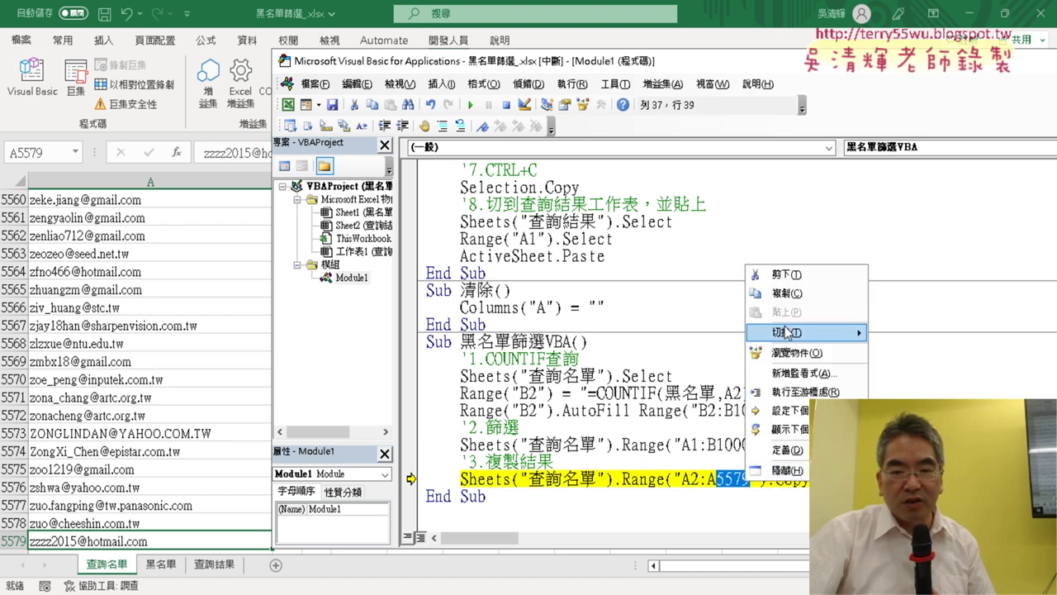
{"action": "left_click", "coordinate": [794, 299]}
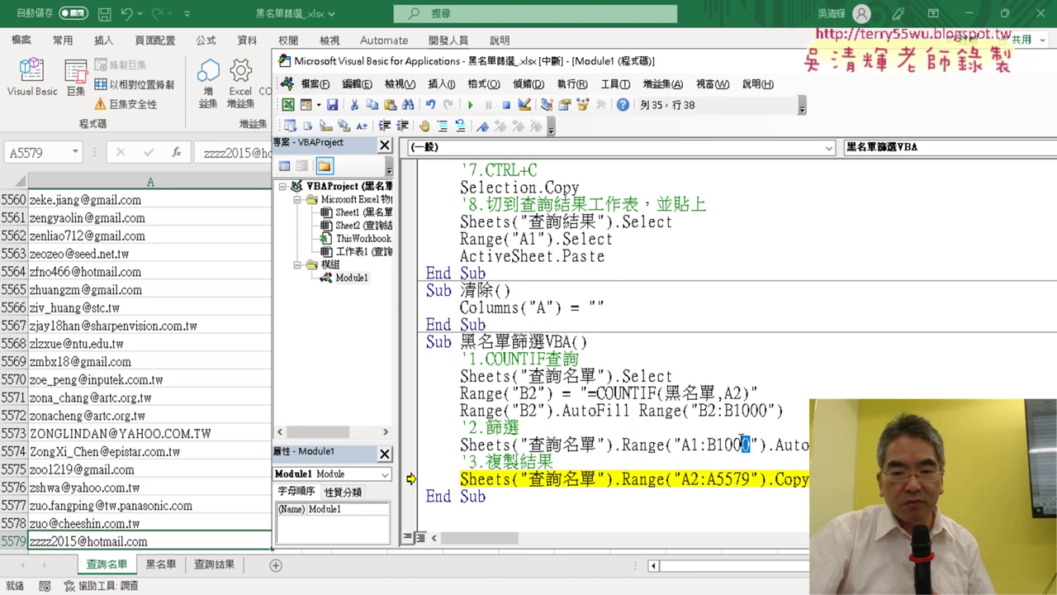
{"action": "left_click_drag", "start_coordinate": [750, 444], "coordinate": [715, 444]}
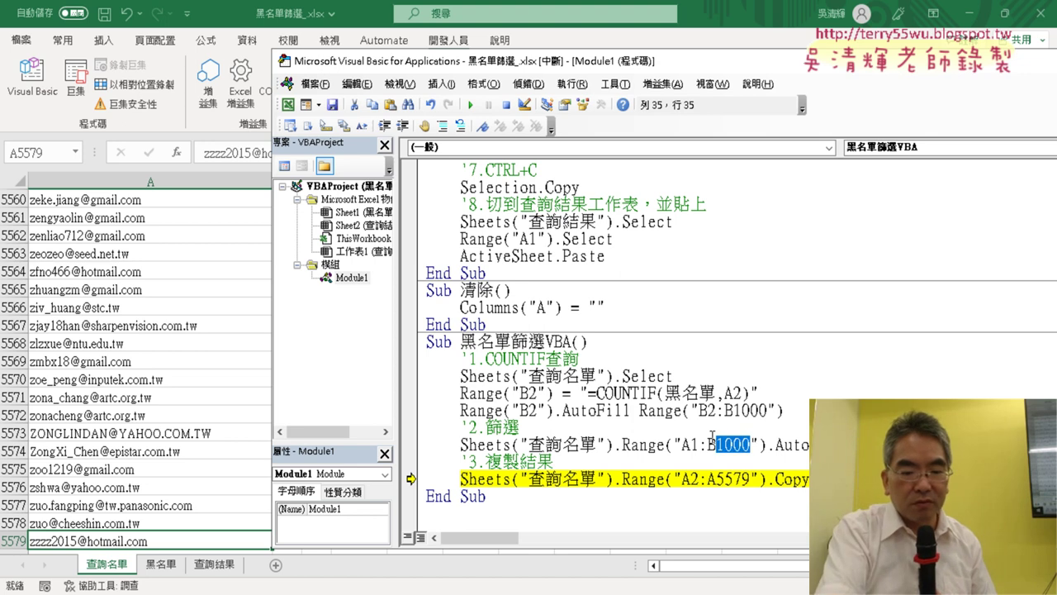
{"action": "key", "text": "ctrl+v"}
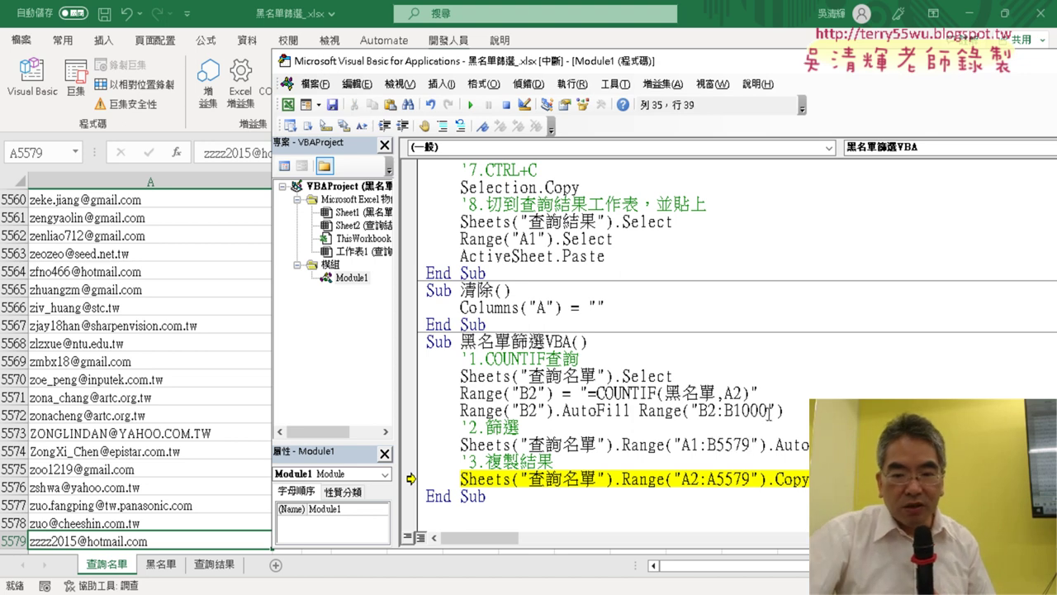
{"action": "left_click_drag", "start_coordinate": [769, 412], "coordinate": [754, 410]}
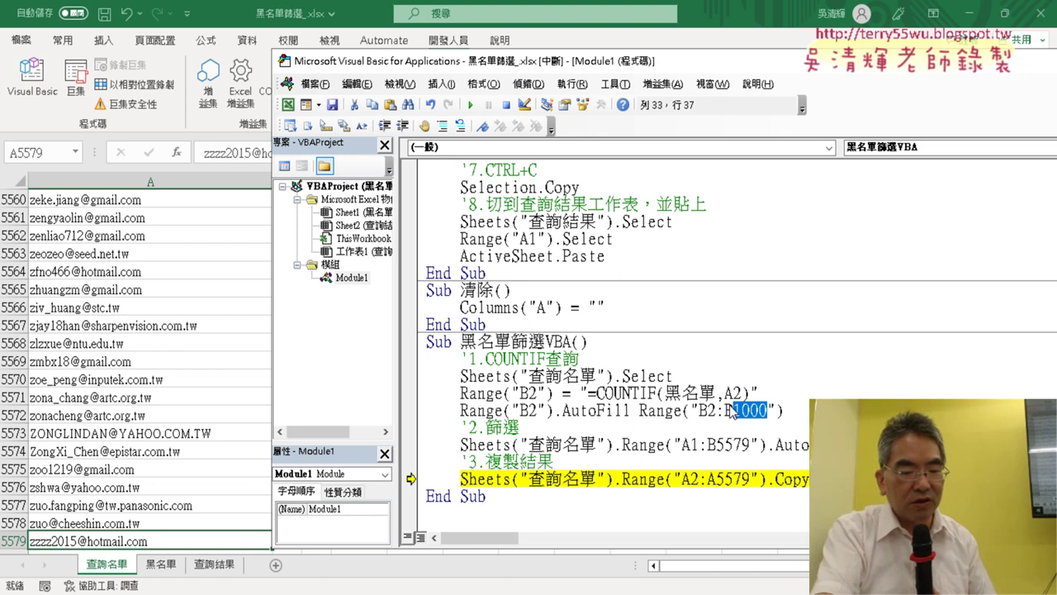
{"action": "key", "text": "ctrl+v"}
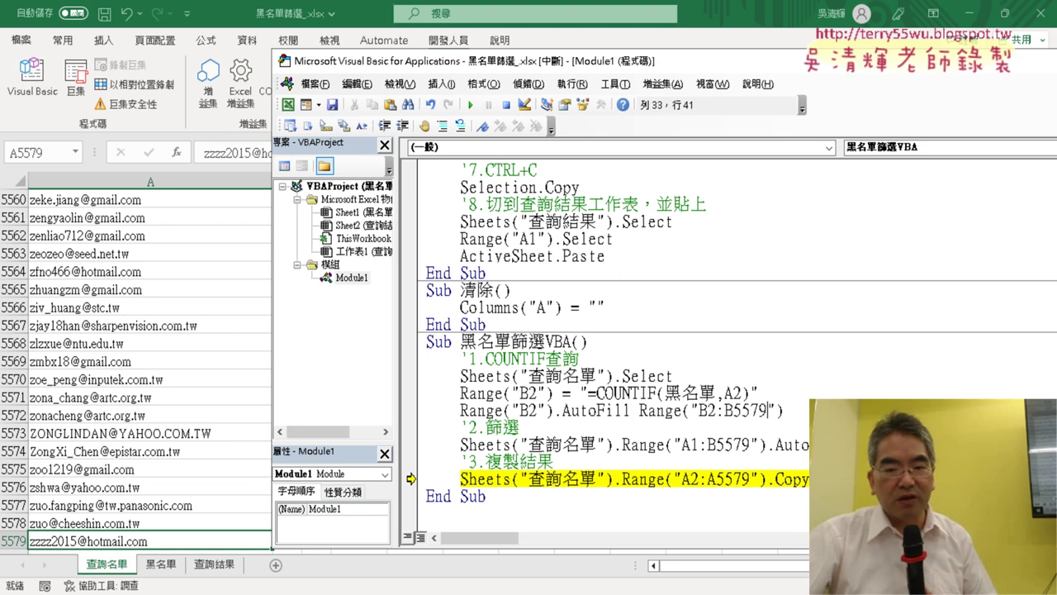
- Reset the paused macro run and glance at the 查詢結果 sheet
{"action": "left_click", "coordinate": [506, 105]}
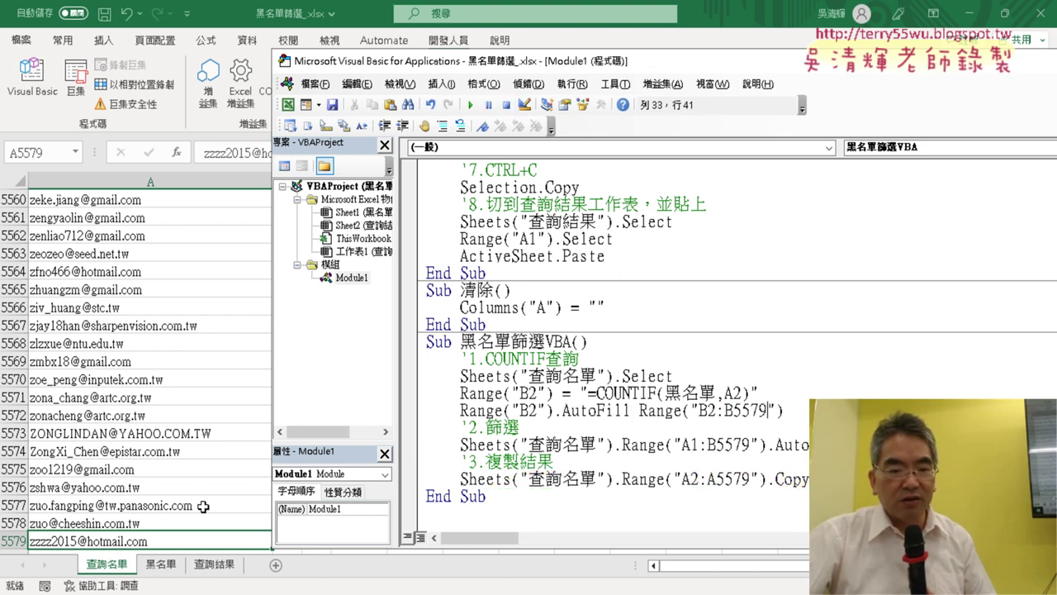
{"action": "left_click", "coordinate": [217, 566]}
{"action": "left_click", "coordinate": [32, 78]}
- Rerun 黑名單篩選VBA, view the 1004 error line, reset, and find 查詢結果 column A empty
{"action": "left_click", "coordinate": [658, 394]}
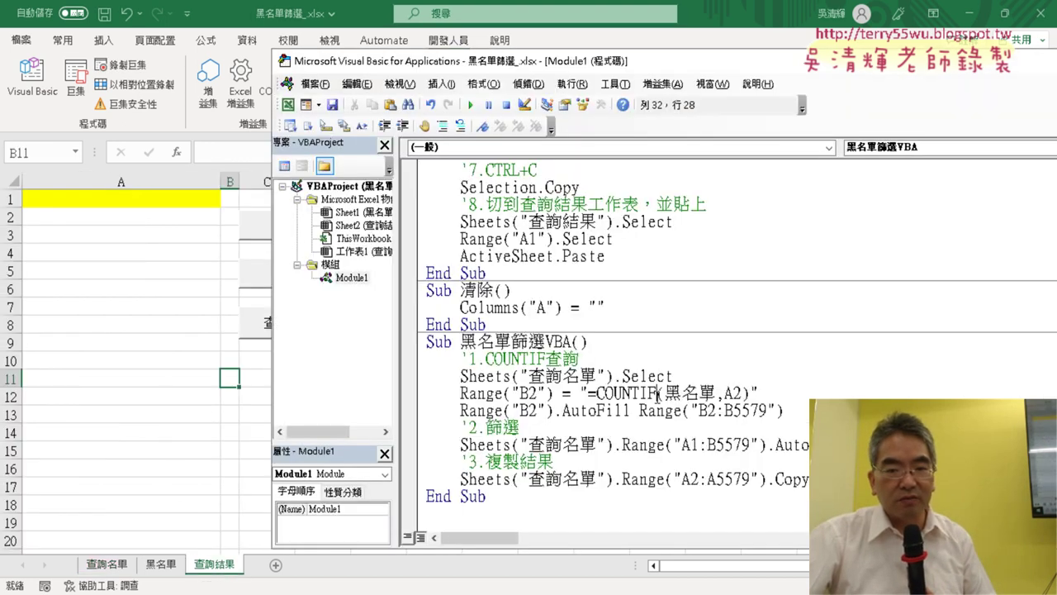
{"action": "left_click", "coordinate": [470, 105]}
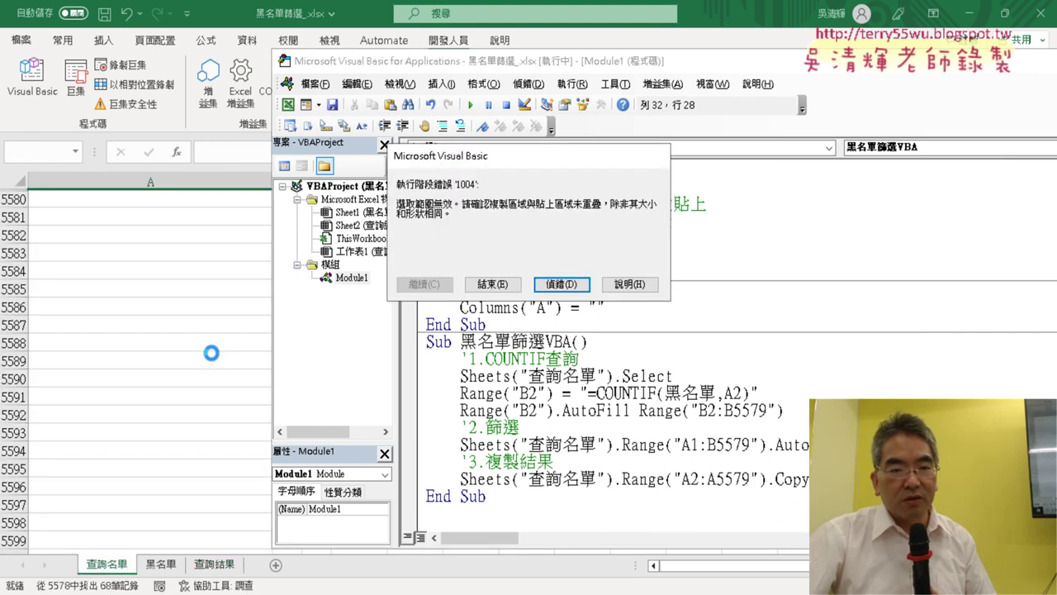
{"action": "left_click", "coordinate": [571, 287]}
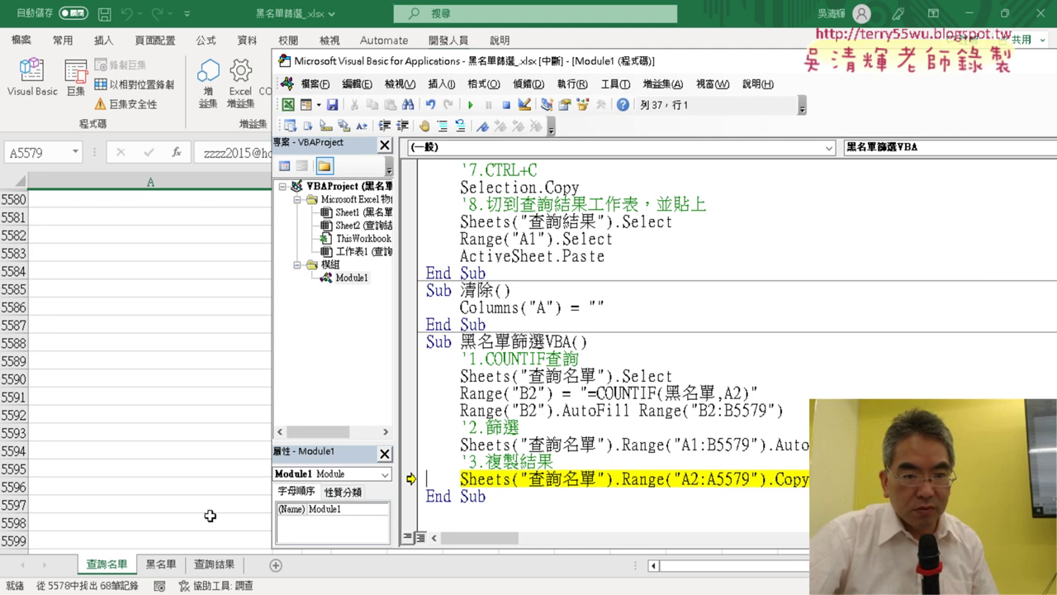
{"action": "left_click", "coordinate": [506, 104]}
{"action": "left_click", "coordinate": [112, 364]}
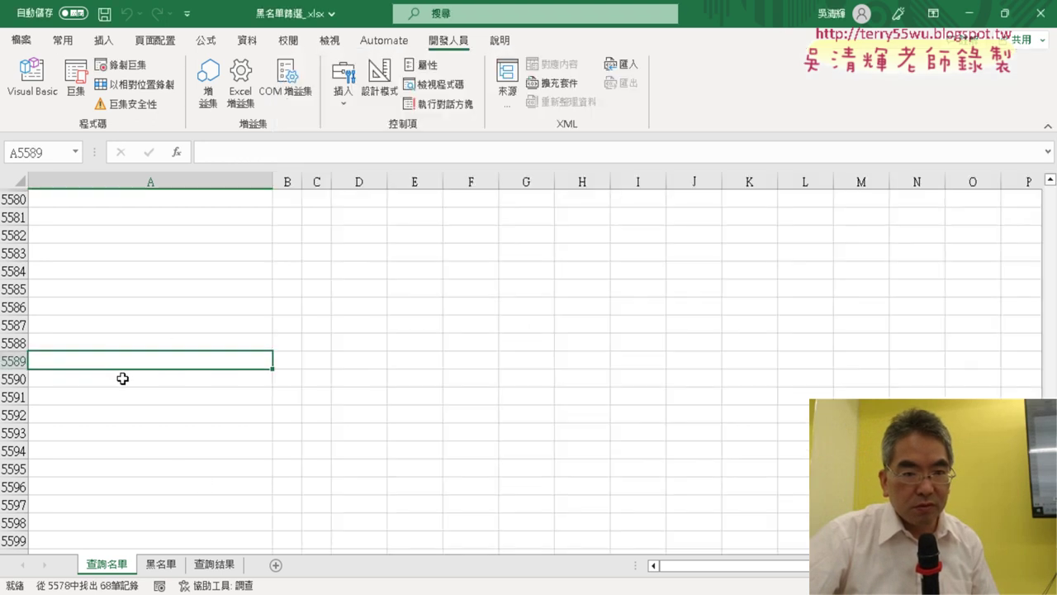
{"action": "left_click", "coordinate": [214, 564]}
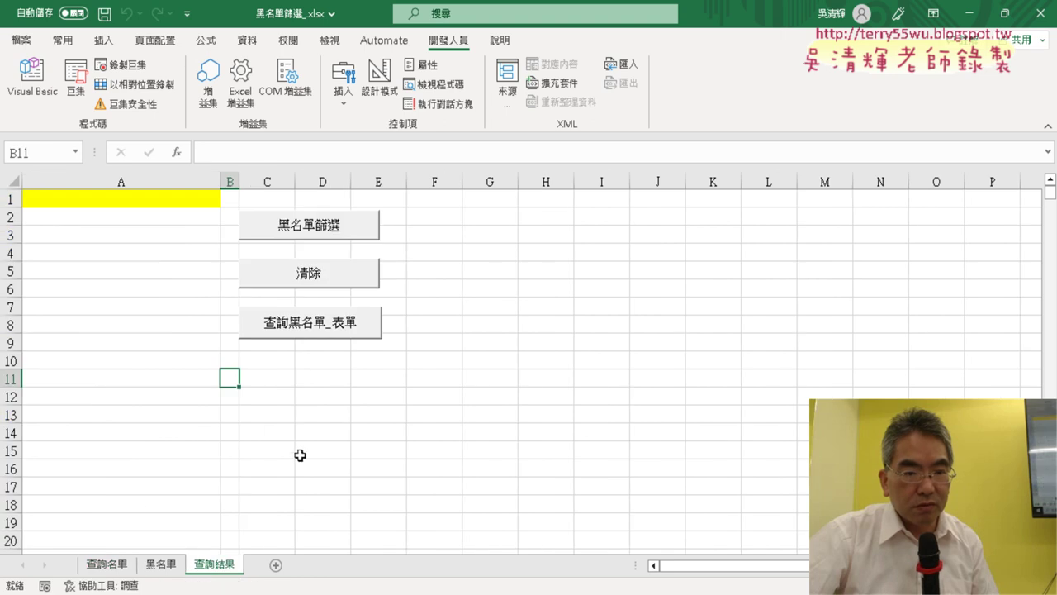
- Add Sheets("查詢結果").Select on a new line after the AutoFill statement, adapted from the 查詢名單 line
{"action": "left_click", "coordinate": [37, 87]}
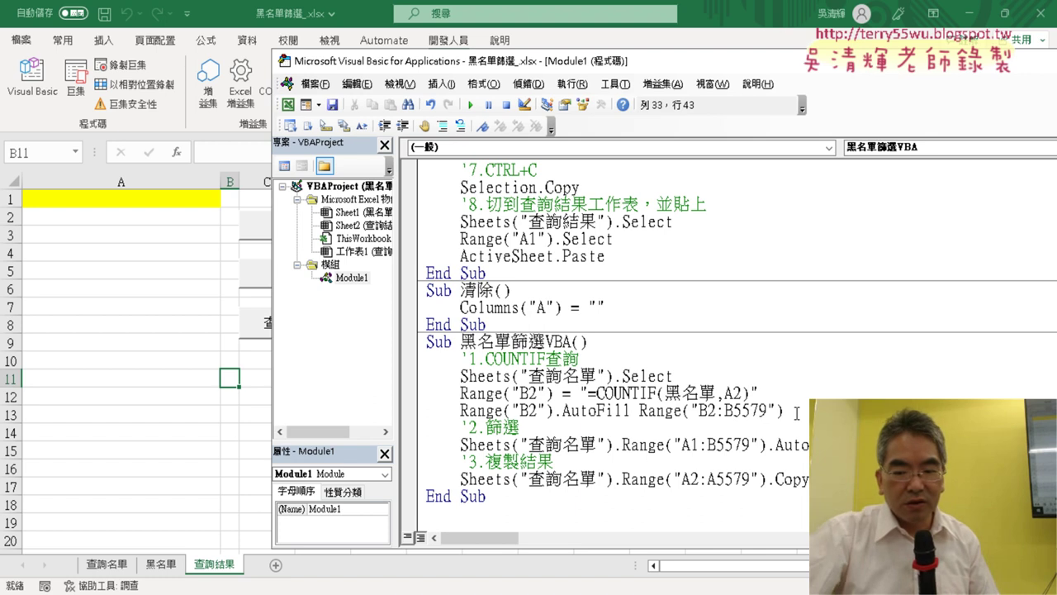
{"action": "key", "text": "Return"}
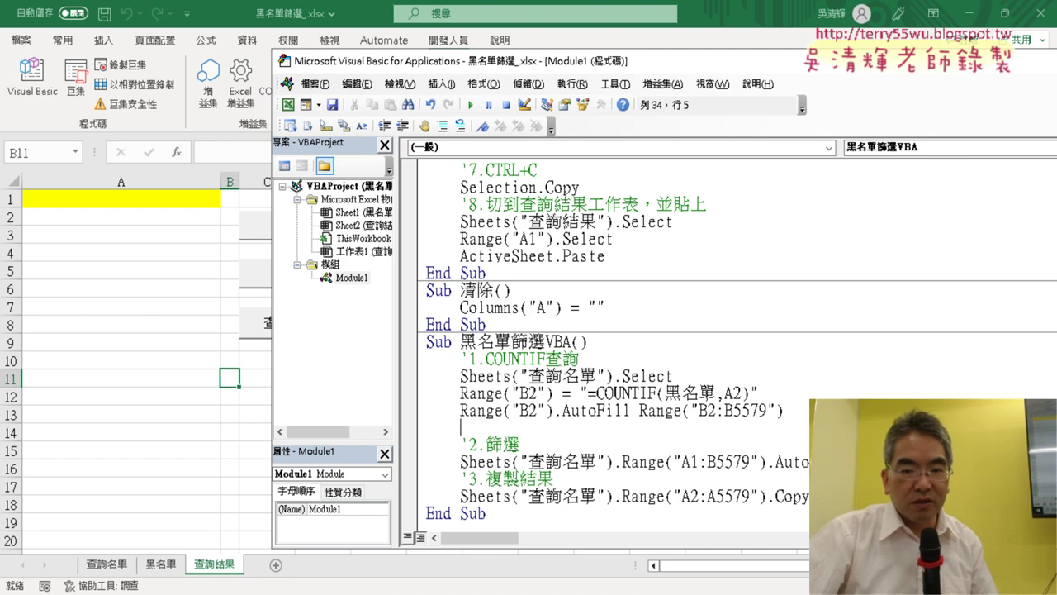
{"action": "left_click_drag", "start_coordinate": [673, 376], "coordinate": [477, 376]}
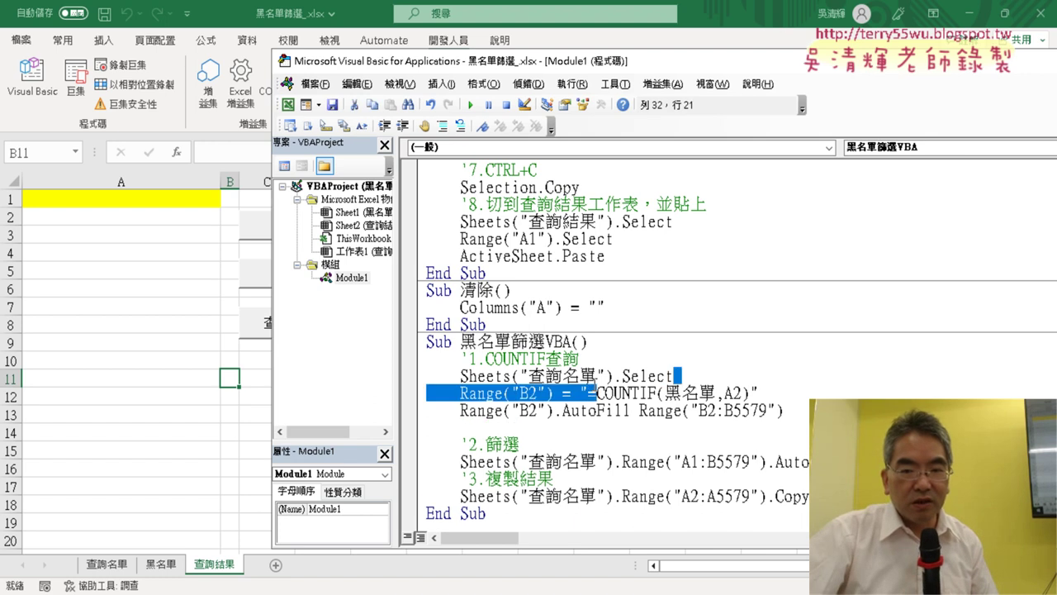
{"action": "key", "text": "ctrl+c"}
{"action": "left_click", "coordinate": [468, 431]}
{"action": "key", "text": "ctrl+v"}
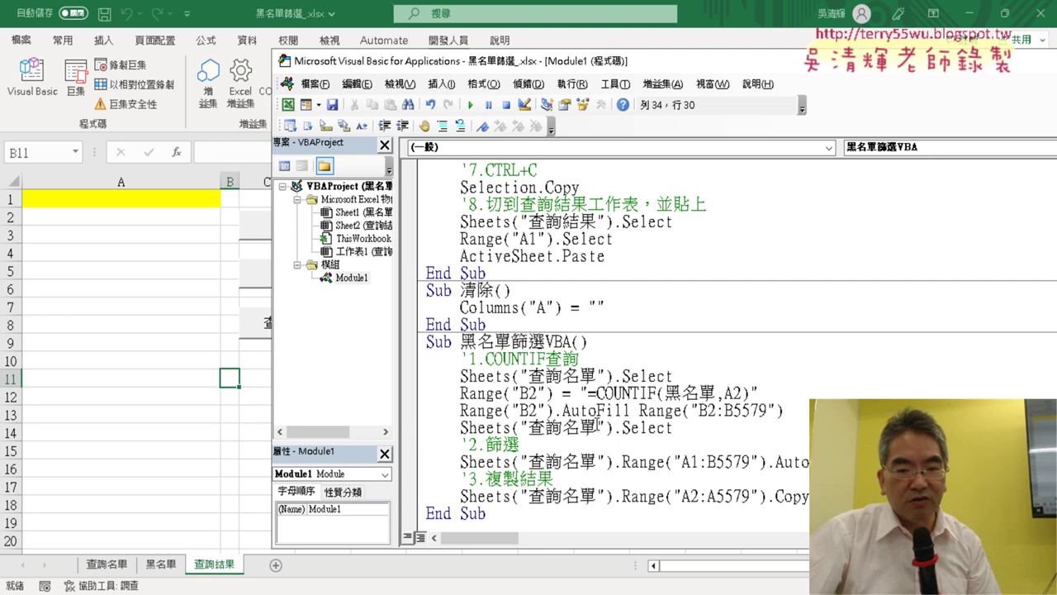
{"action": "left_click_drag", "start_coordinate": [563, 427], "coordinate": [596, 427]}
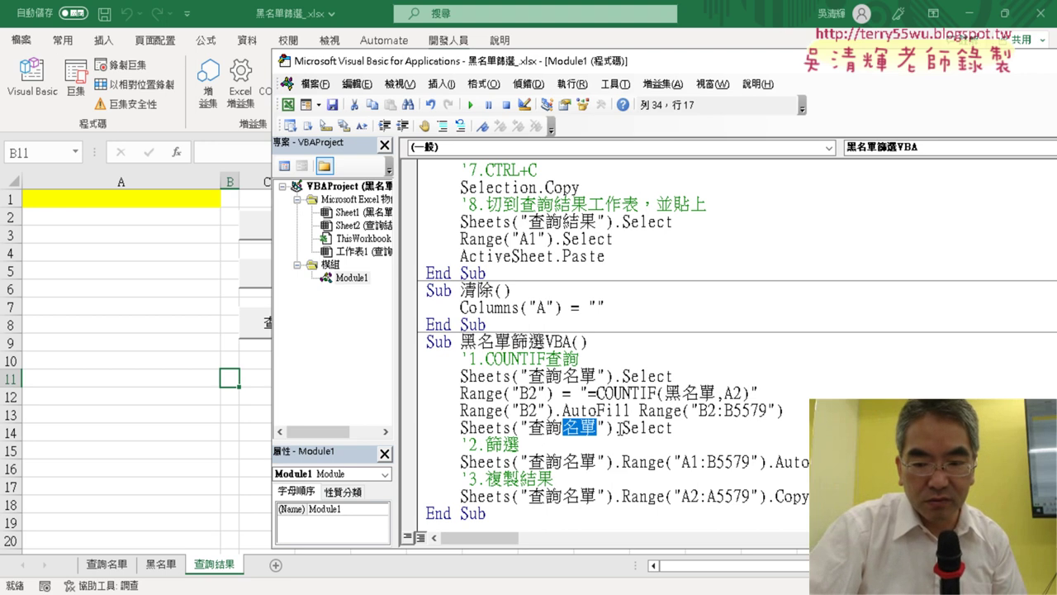
{"action": "type", "text": "ㄐㄧㄝ"}
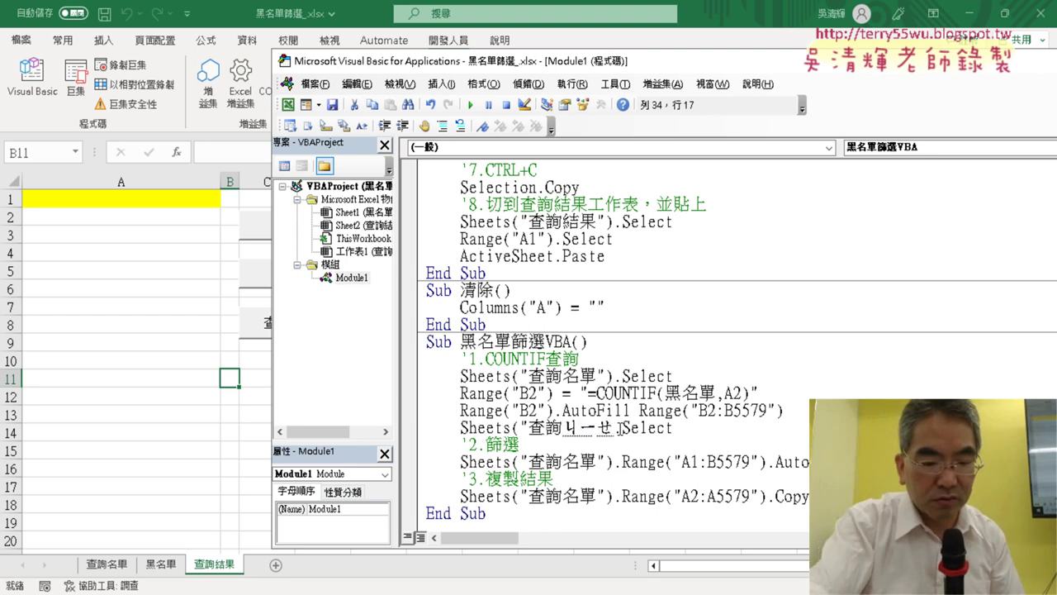
{"action": "type", "text": "ˊㄍㄨㄛ"}
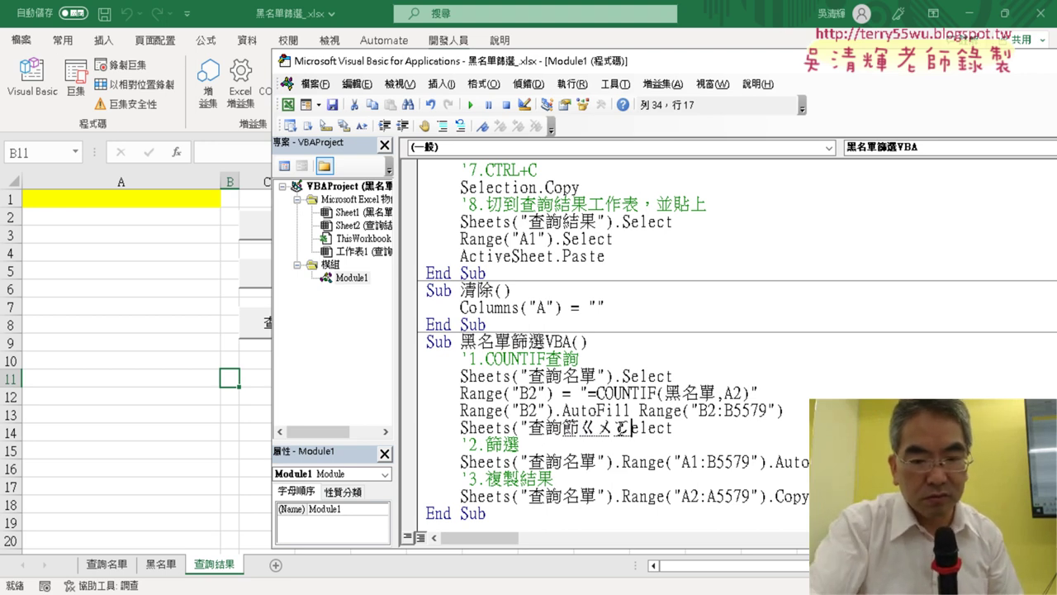
{"action": "type", "text": "ˇ"}
{"action": "key", "text": "Return"}
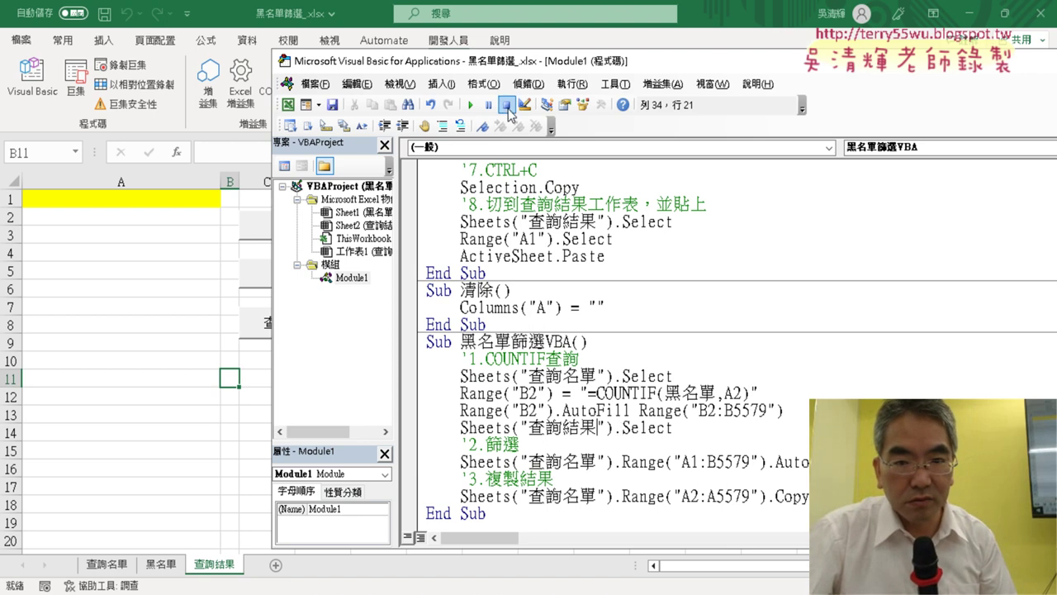
- Run the revised macro and check the copied e-mail addresses in column A of 查詢結果
{"action": "left_click", "coordinate": [470, 105]}
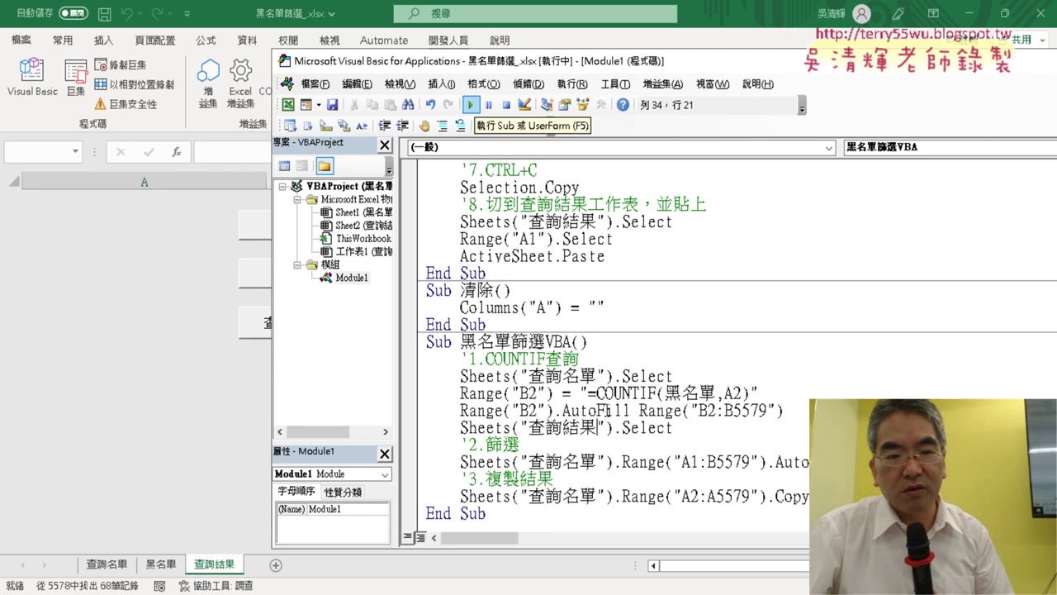
{"action": "key", "text": "alt+F11"}
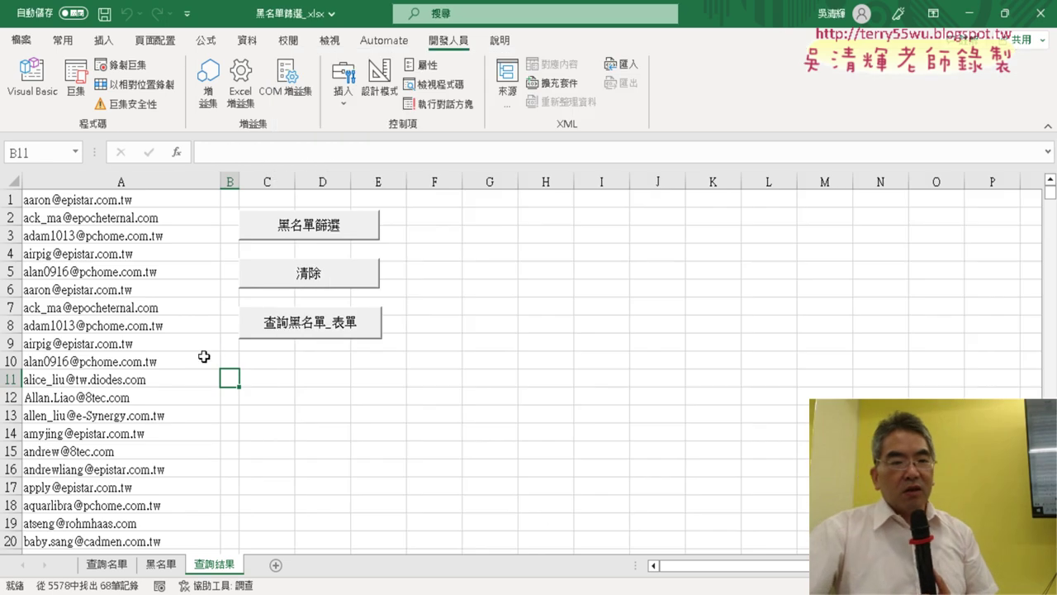
{"action": "left_click", "coordinate": [199, 367]}
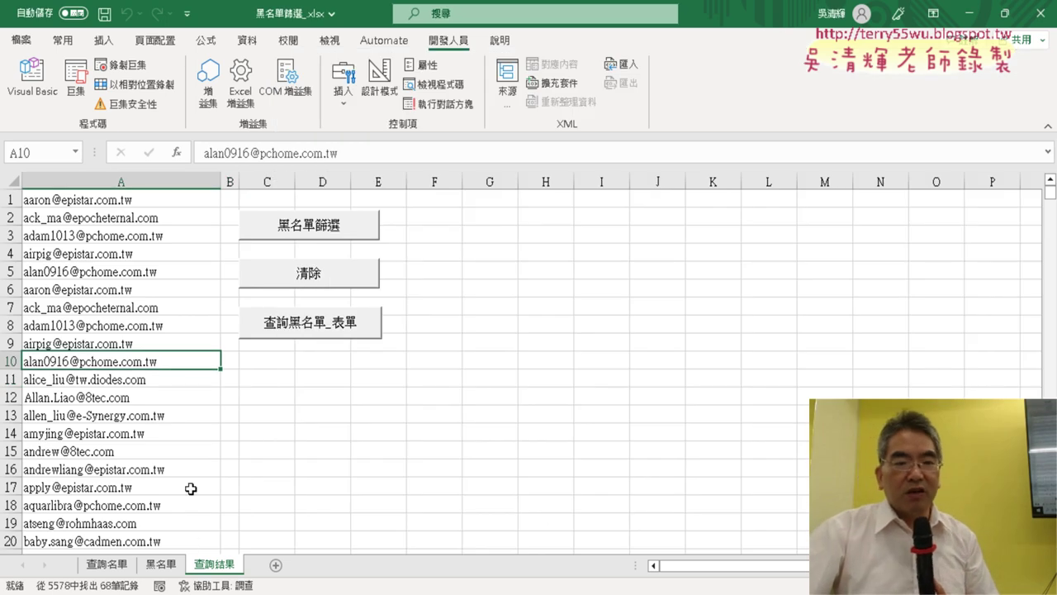
- Back in the VBA editor, review the ScreenUpdating statement in the original macro
{"action": "left_click", "coordinate": [32, 79]}
{"action": "scroll", "coordinate": [679, 257], "scroll_direction": "up", "scroll_amount": 5}
{"action": "scroll", "coordinate": [679, 258], "scroll_direction": "up", "scroll_amount": 1}
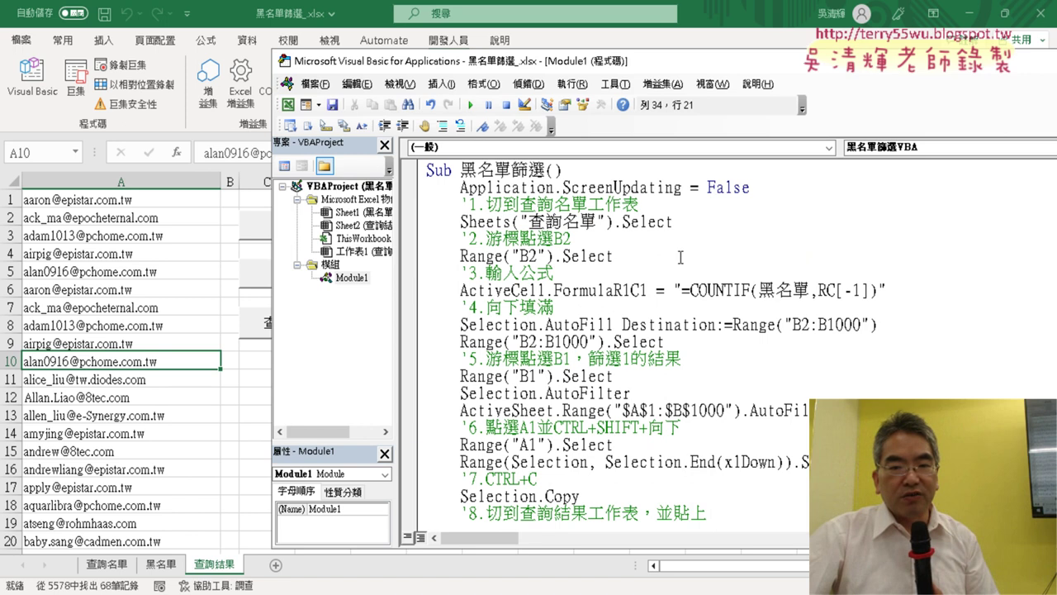
{"action": "left_click_drag", "start_coordinate": [759, 187], "coordinate": [423, 189]}
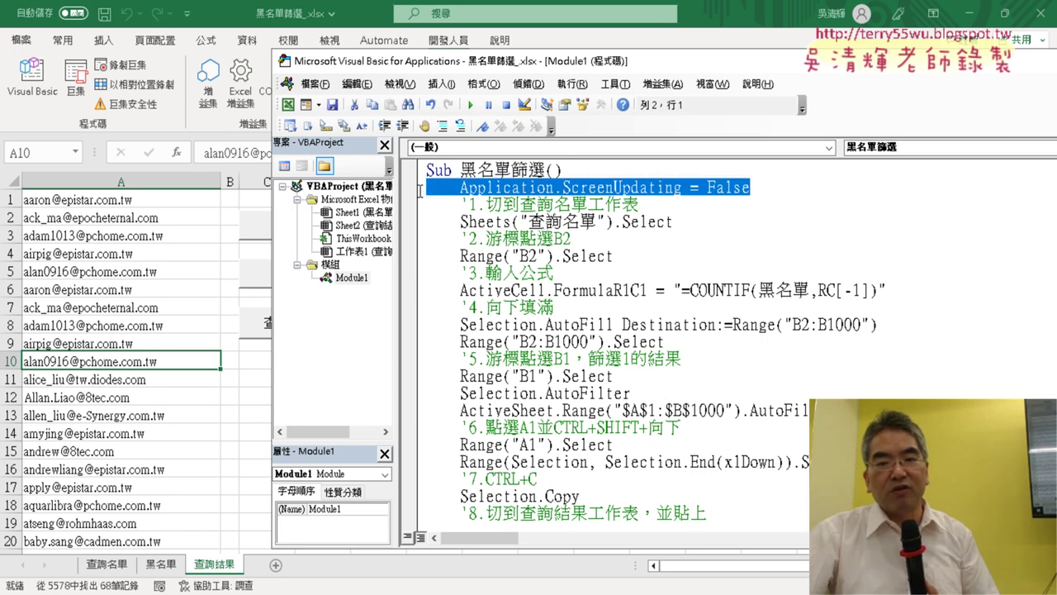
{"action": "scroll", "coordinate": [529, 275], "scroll_direction": "down", "scroll_amount": 6}
{"action": "scroll", "coordinate": [533, 281], "scroll_direction": "down", "scroll_amount": 1}
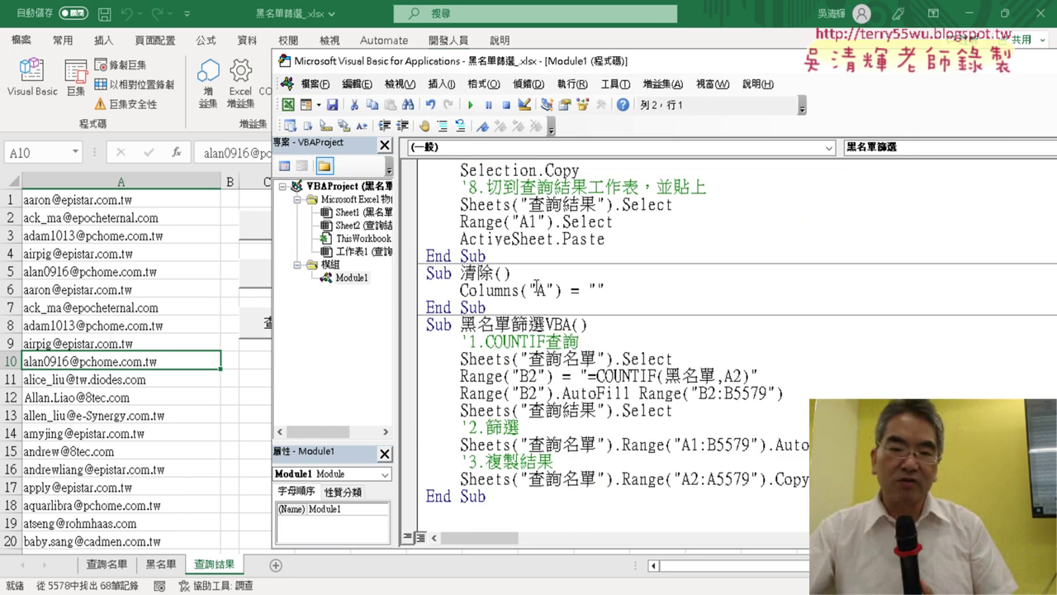